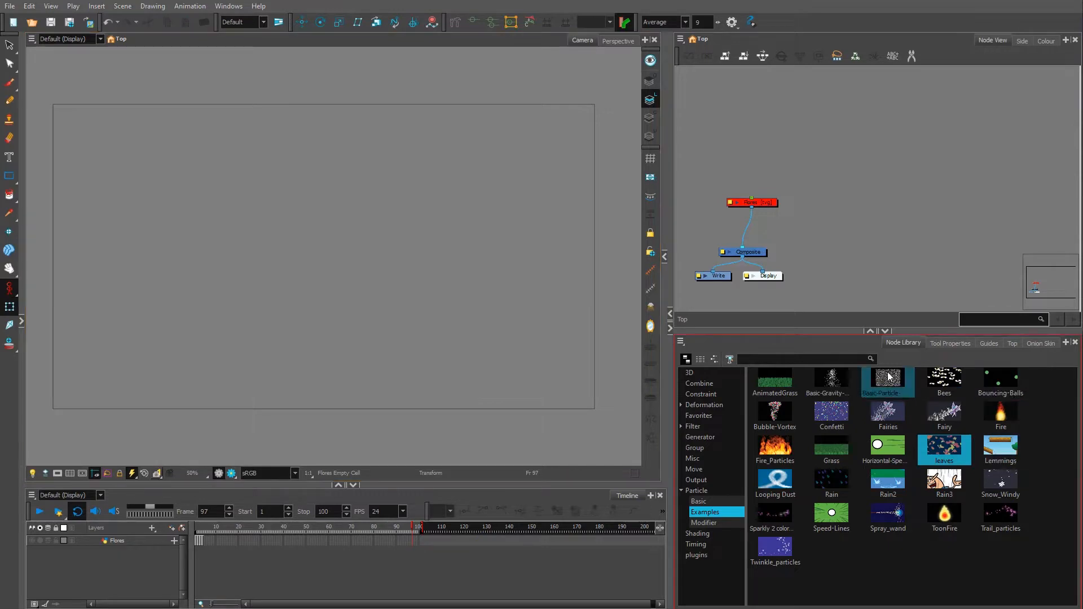
pyautogui.click(774, 543)
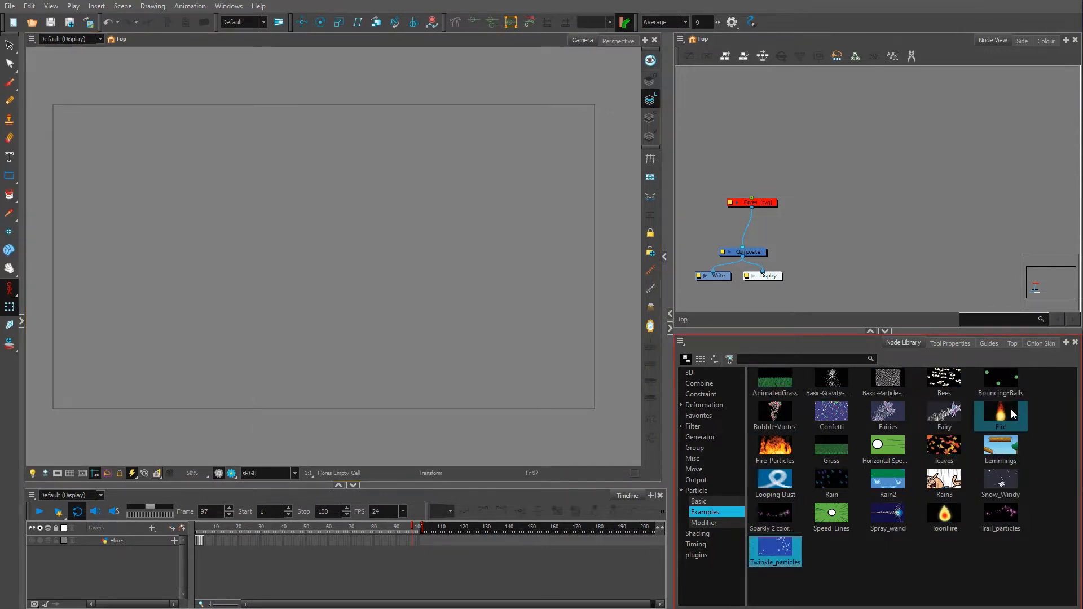
pyautogui.click(776, 482)
pyautogui.click(912, 557)
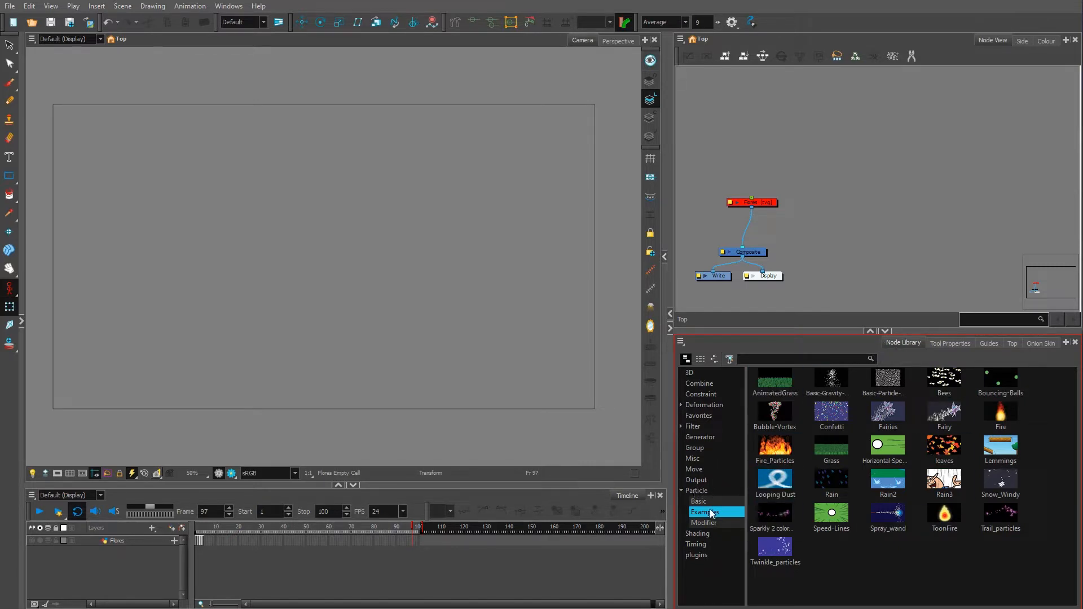
# - Add the horizontal speed lines particle example, connect it to the Composite node, and scrub the timeline to preview it
pyautogui.moveTo(882, 443); pyautogui.dragTo(887, 205)
pyautogui.moveTo(845, 282); pyautogui.dragTo(797, 227)
pyautogui.moveTo(245, 533)
pyautogui.mouseDown()
pyautogui.moveTo(326, 535)
pyautogui.moveTo(171, 531)
pyautogui.moveTo(331, 537)
pyautogui.moveTo(171, 528)
pyautogui.moveTo(231, 531)
pyautogui.mouseUp()
pyautogui.scroll(-1, 276, 404)
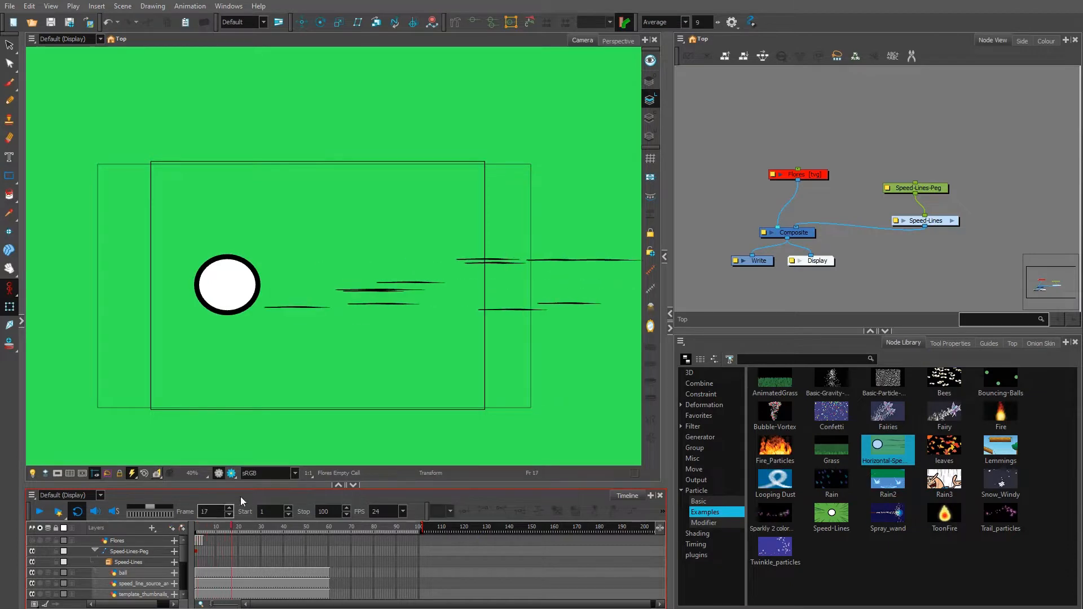
pyautogui.scroll(1, 432, 335)
pyautogui.moveTo(365, 360); pyautogui.dragTo(378, 378)
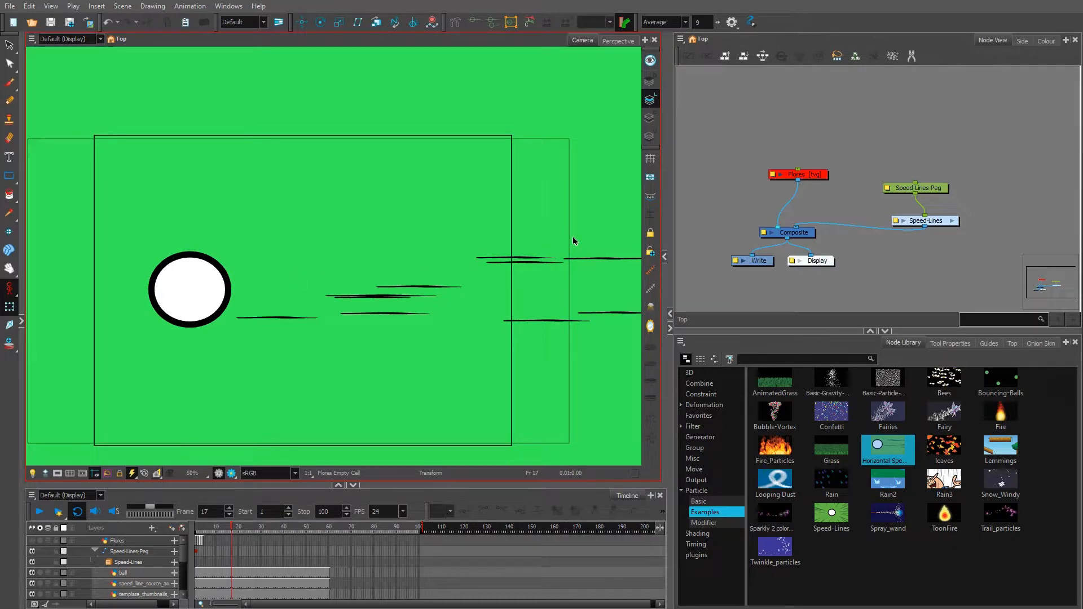
pyautogui.moveTo(230, 527)
pyautogui.mouseDown()
pyautogui.moveTo(257, 529)
pyautogui.moveTo(237, 525)
pyautogui.mouseUp()
# - Delete the Speed-Lines group and its peg from the node network
pyautogui.click(899, 151)
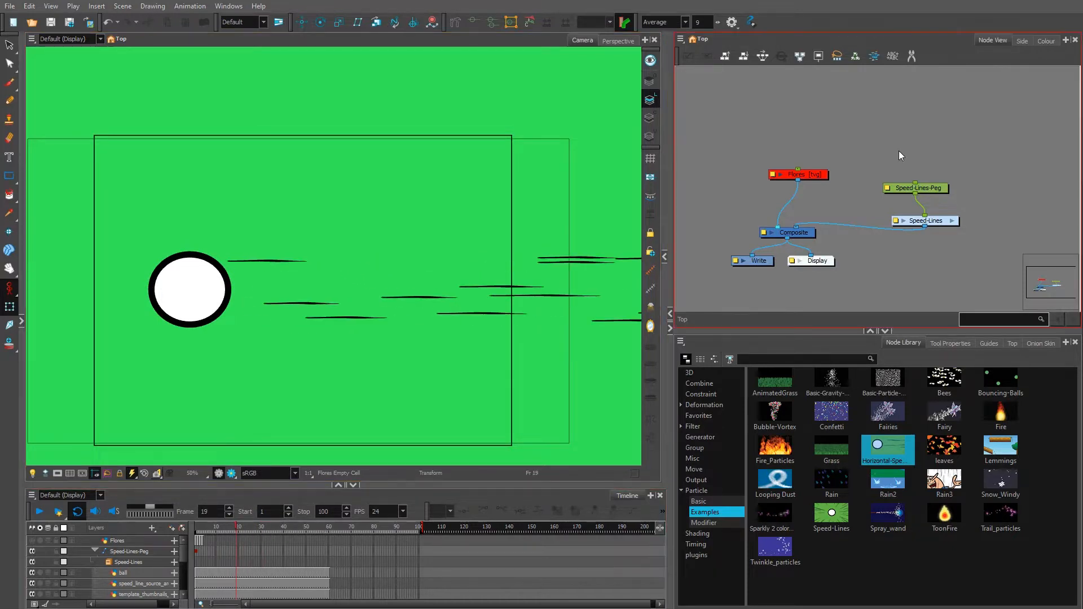
pyautogui.moveTo(898, 150); pyautogui.dragTo(966, 252)
pyautogui.press('Delete')
pyautogui.press('Return')
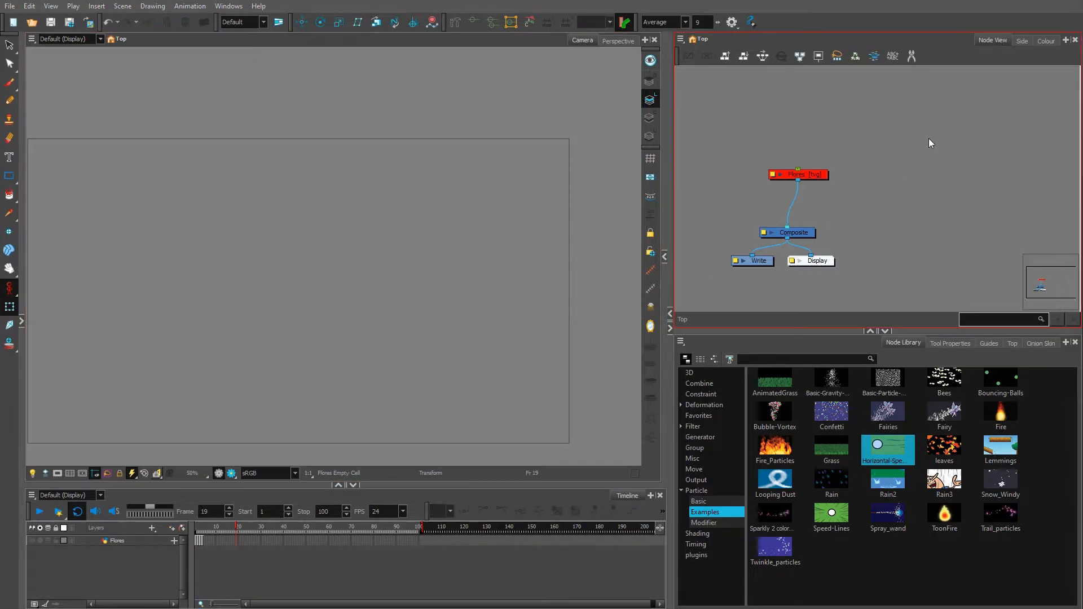
# - Add the Rain3 particle example to the network and connect its Composite_1 node to the main Composite
pyautogui.moveTo(944, 483); pyautogui.dragTo(928, 184)
pyautogui.moveTo(914, 224); pyautogui.dragTo(914, 224)
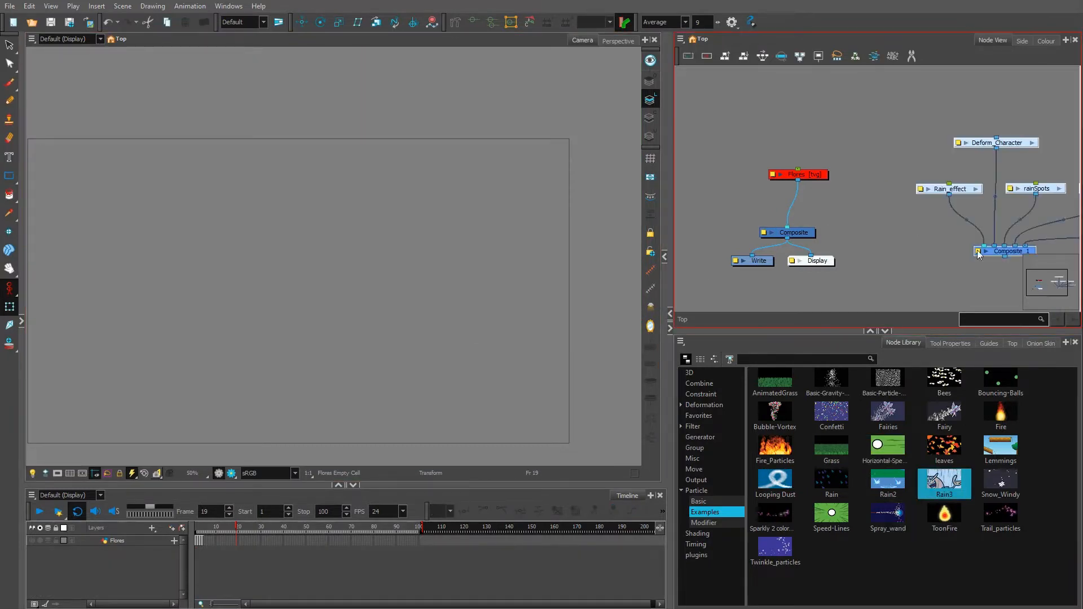
pyautogui.moveTo(1000, 255); pyautogui.dragTo(796, 227)
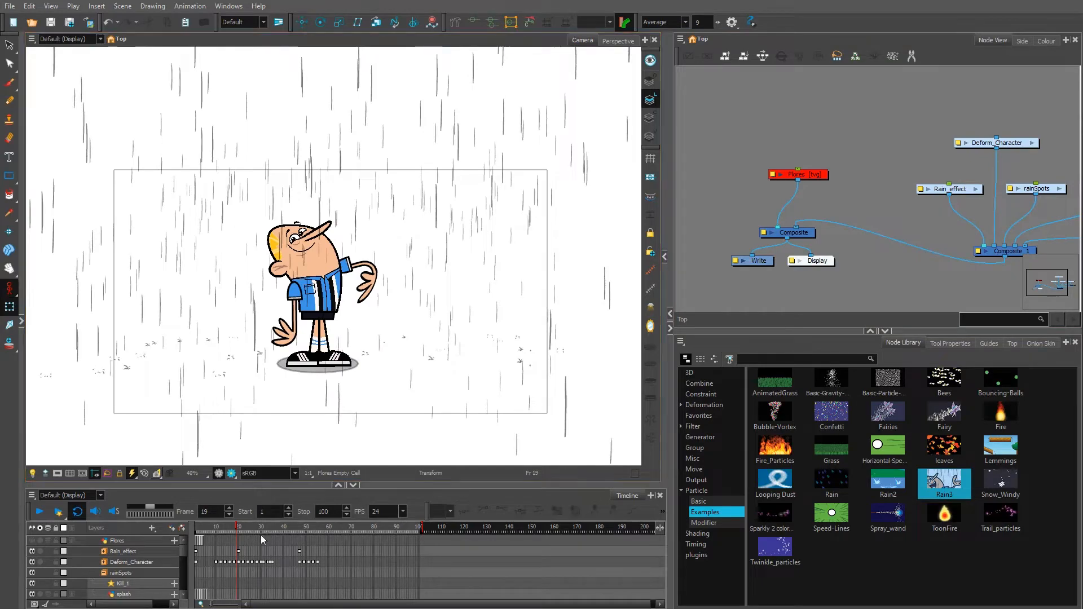
# - Scrub through the Rain3 animation and examine the rain and ground splashes around the character up close
pyautogui.click(237, 528)
pyautogui.moveTo(237, 528); pyautogui.dragTo(288, 528)
pyautogui.scroll(1, 465, 85)
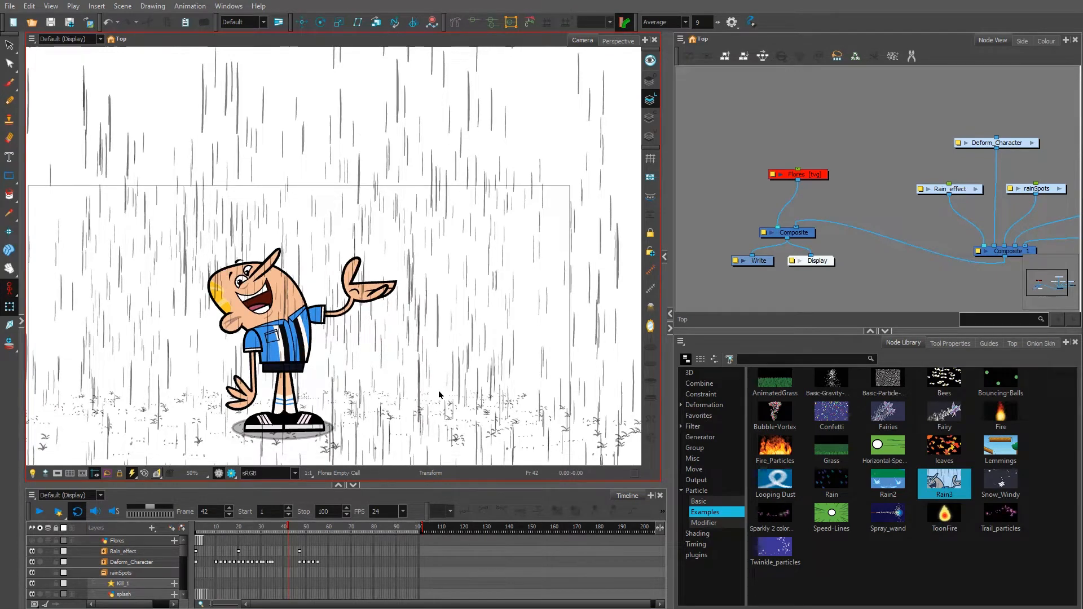
pyautogui.click(288, 518)
pyautogui.moveTo(288, 528)
pyautogui.mouseDown()
pyautogui.moveTo(199, 525)
pyautogui.moveTo(293, 533)
pyautogui.mouseUp()
pyautogui.scroll(-3, 536, 206)
pyautogui.scroll(-2, 354, 120)
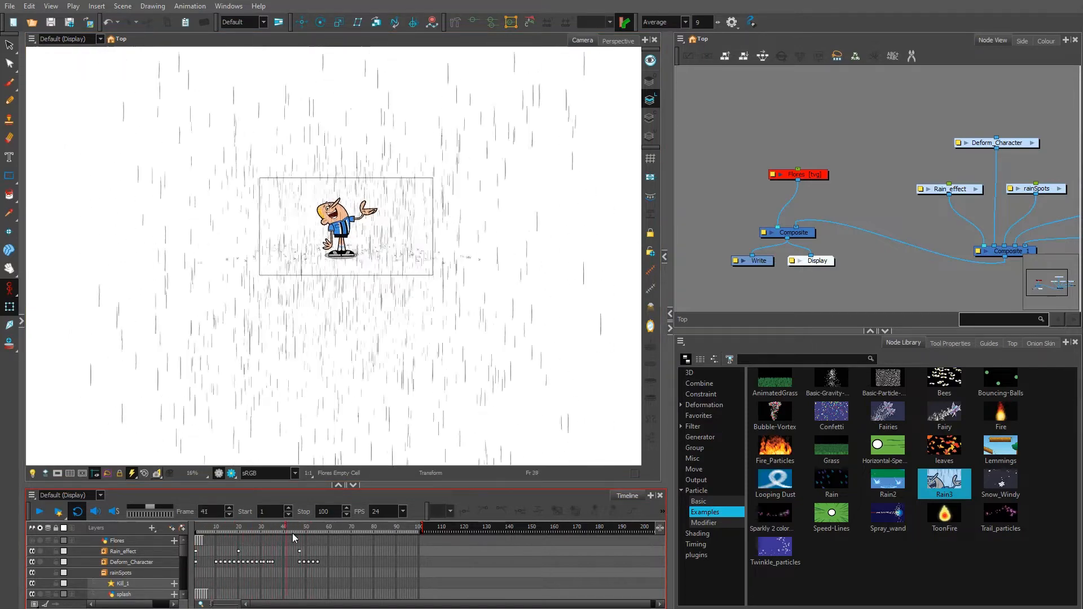
pyautogui.scroll(9, 361, 258)
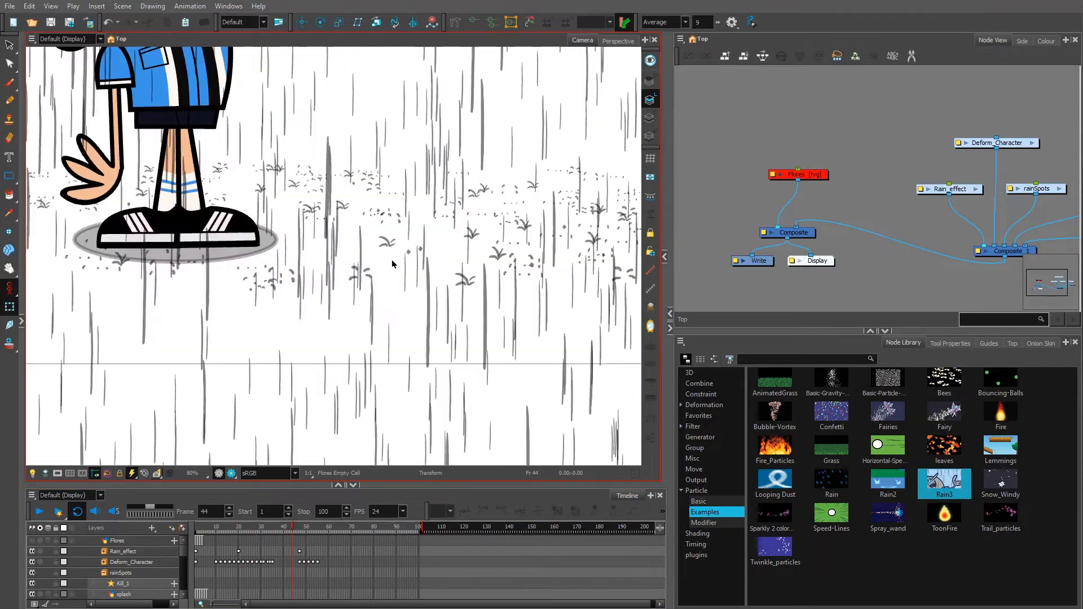
pyautogui.moveTo(289, 527); pyautogui.dragTo(279, 529)
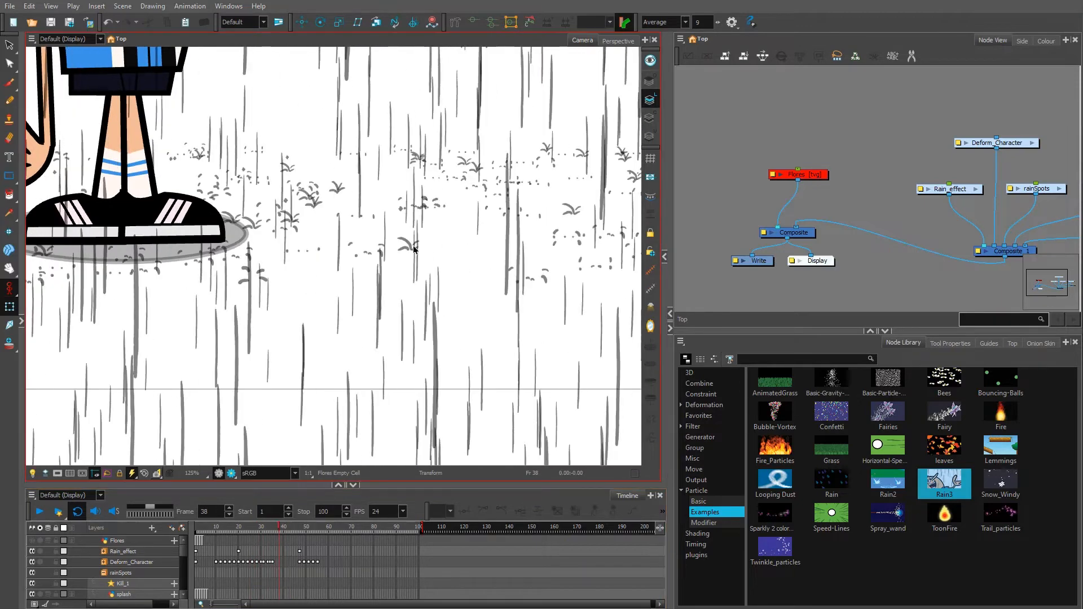
pyautogui.click(326, 529)
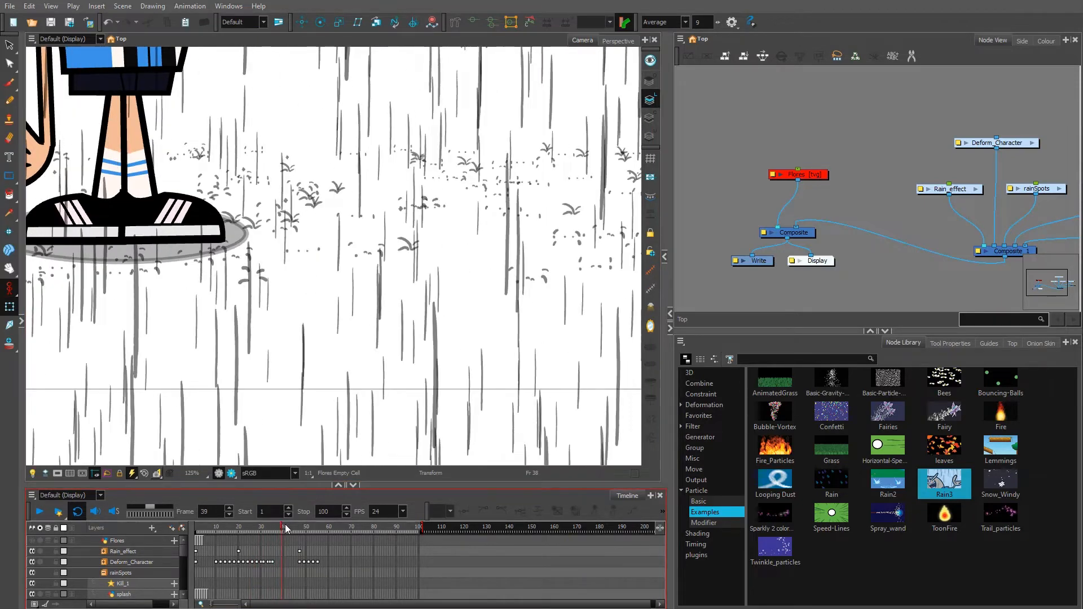
pyautogui.moveTo(331, 530); pyautogui.dragTo(239, 522)
pyautogui.scroll(-4, 418, 317)
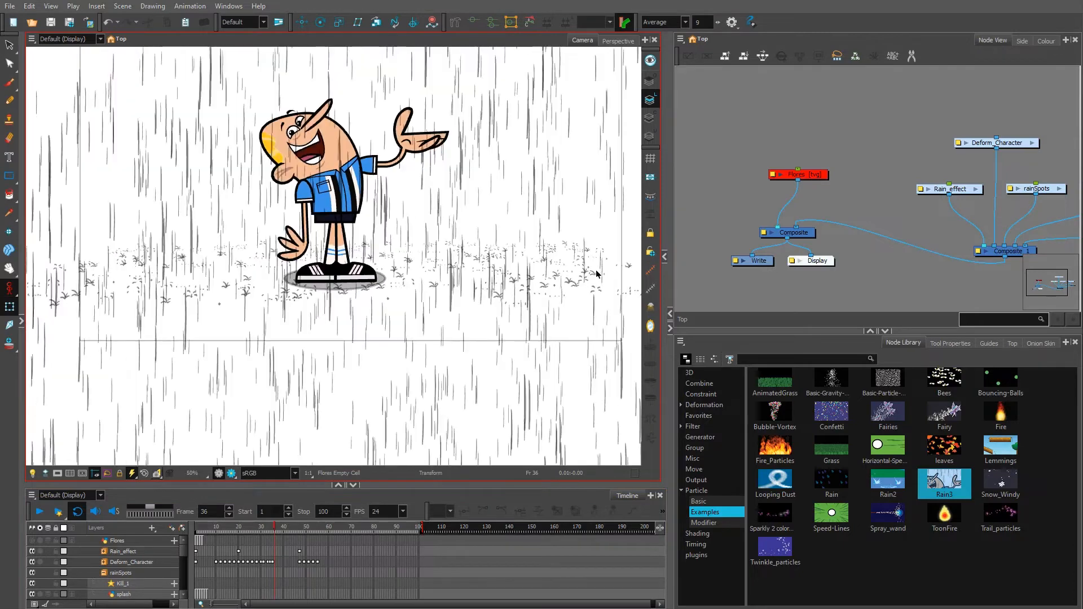
pyautogui.scroll(-1, 354, 328)
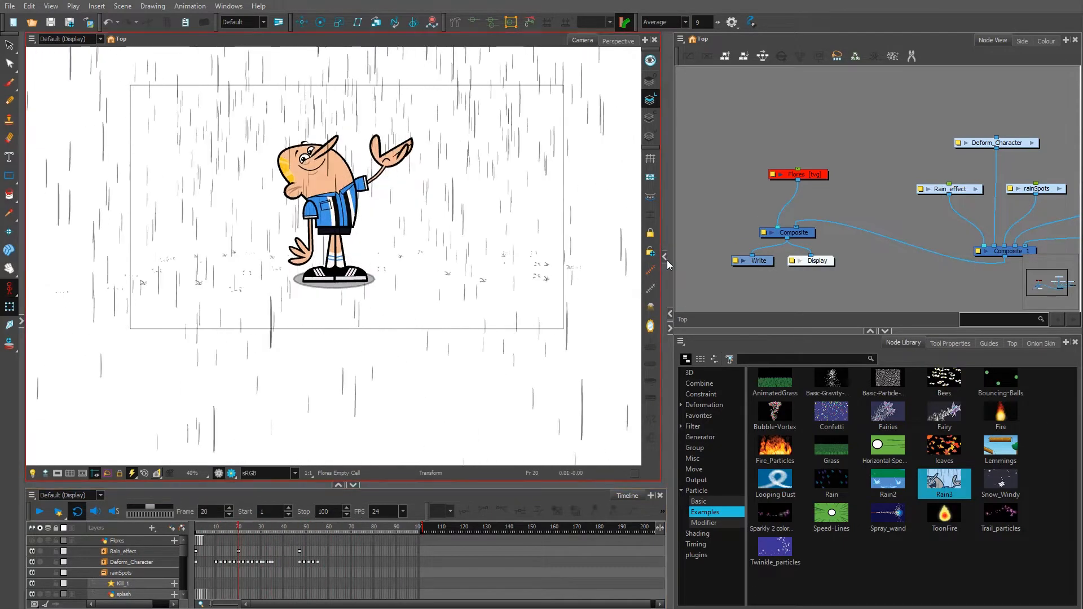
# - Delete all the Rain3 example nodes, including their composite and colour card
pyautogui.scroll(-1, 869, 176)
pyautogui.scroll(-1, 869, 176)
pyautogui.moveTo(876, 224); pyautogui.dragTo(801, 236)
pyautogui.moveTo(836, 120); pyautogui.dragTo(998, 258)
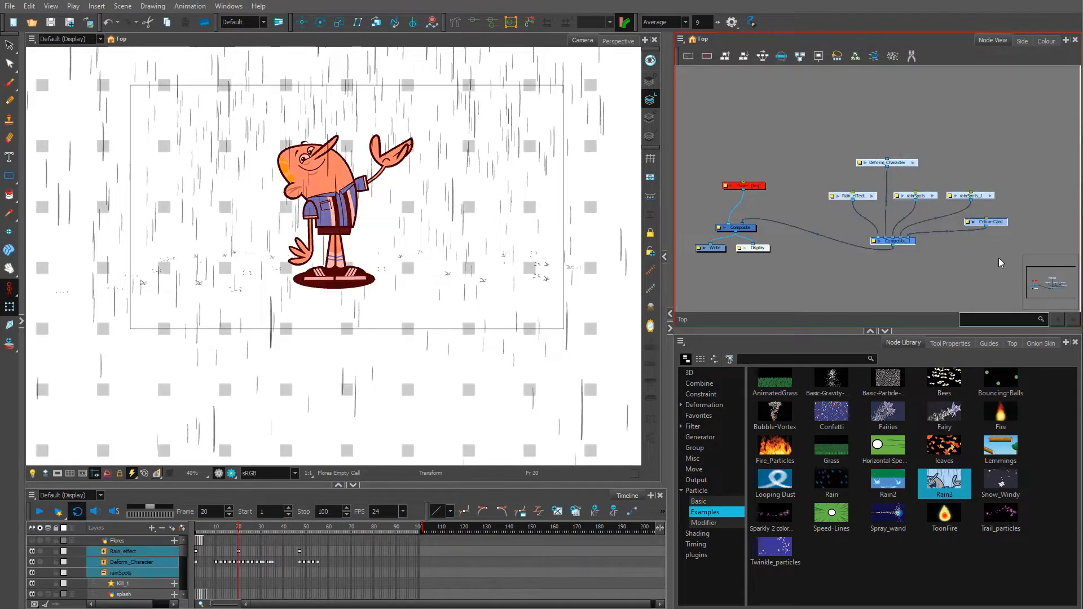
pyautogui.press('Delete')
pyautogui.click(550, 324)
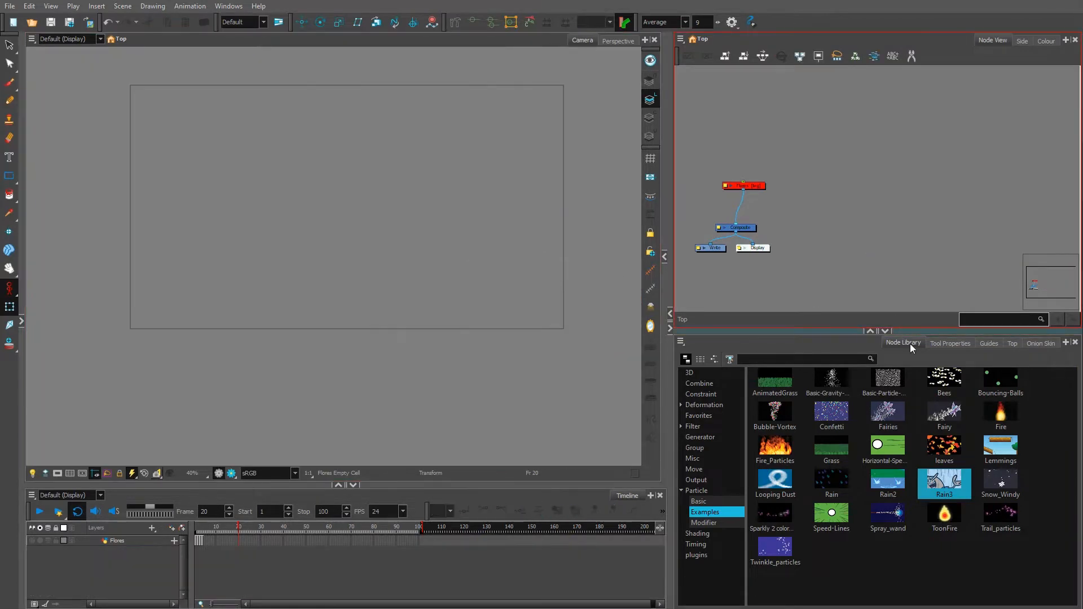
# - Add the leaves particle example with its peg and connect the leaves group to the Composite node
pyautogui.moveTo(944, 446); pyautogui.dragTo(812, 172)
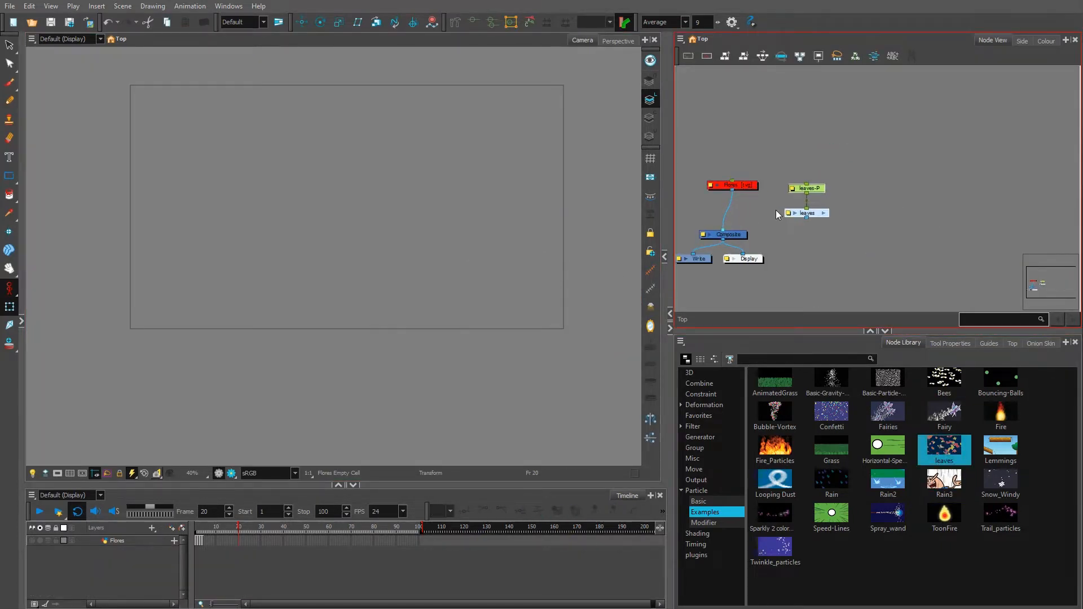
pyautogui.moveTo(803, 213); pyautogui.dragTo(734, 232)
pyautogui.click(794, 215)
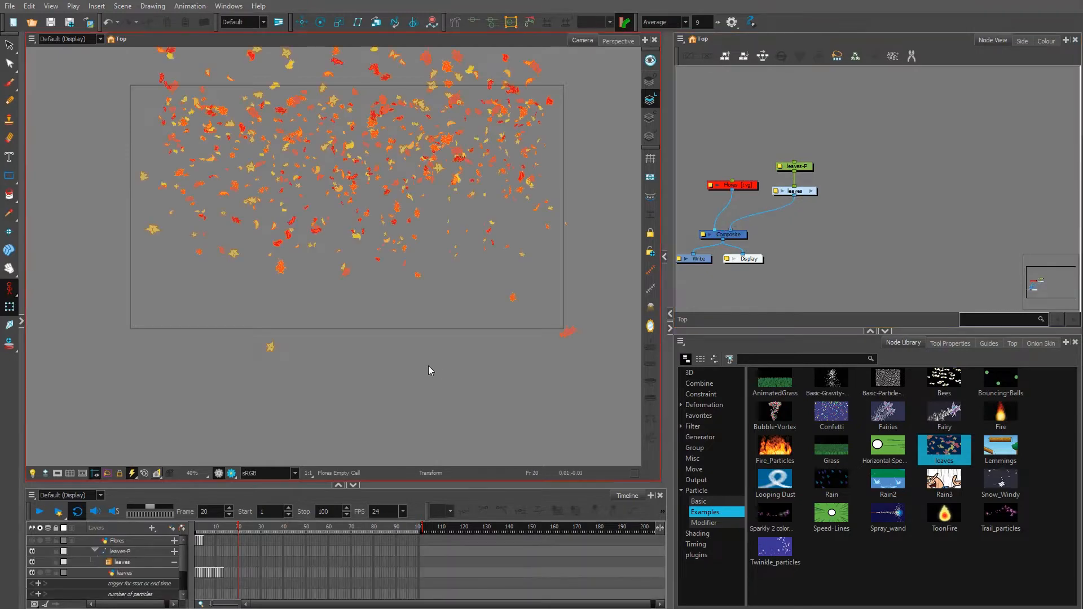
# - Scrub the timeline and play back the scene to preview the falling leaves
pyautogui.scroll(-1, 360, 252)
pyautogui.scroll(2, 360, 251)
pyautogui.moveTo(384, 287); pyautogui.dragTo(391, 334)
pyautogui.moveTo(230, 530); pyautogui.dragTo(390, 531)
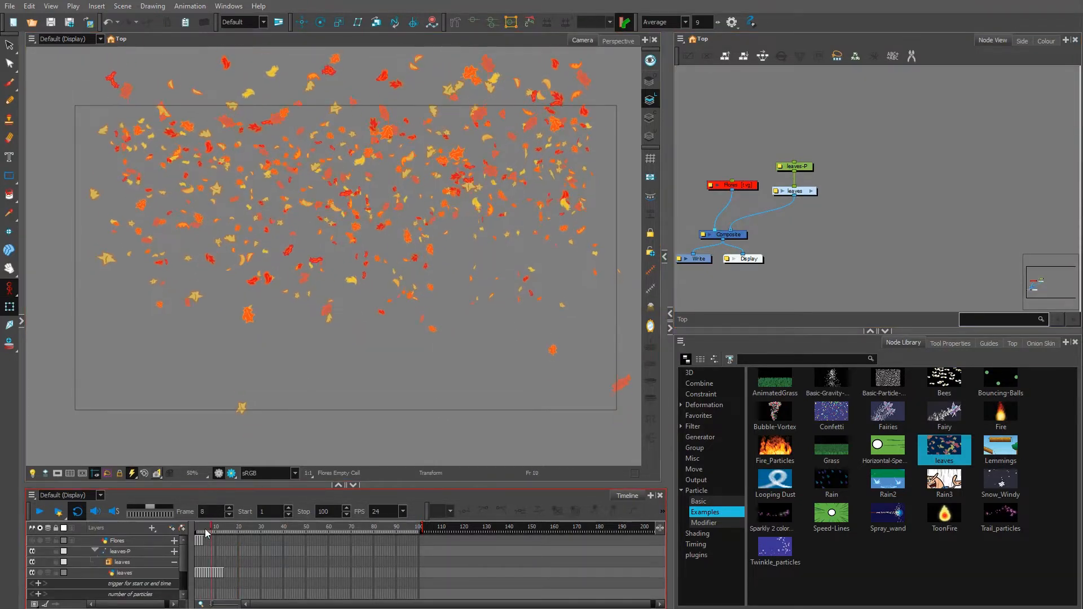
pyautogui.click(40, 511)
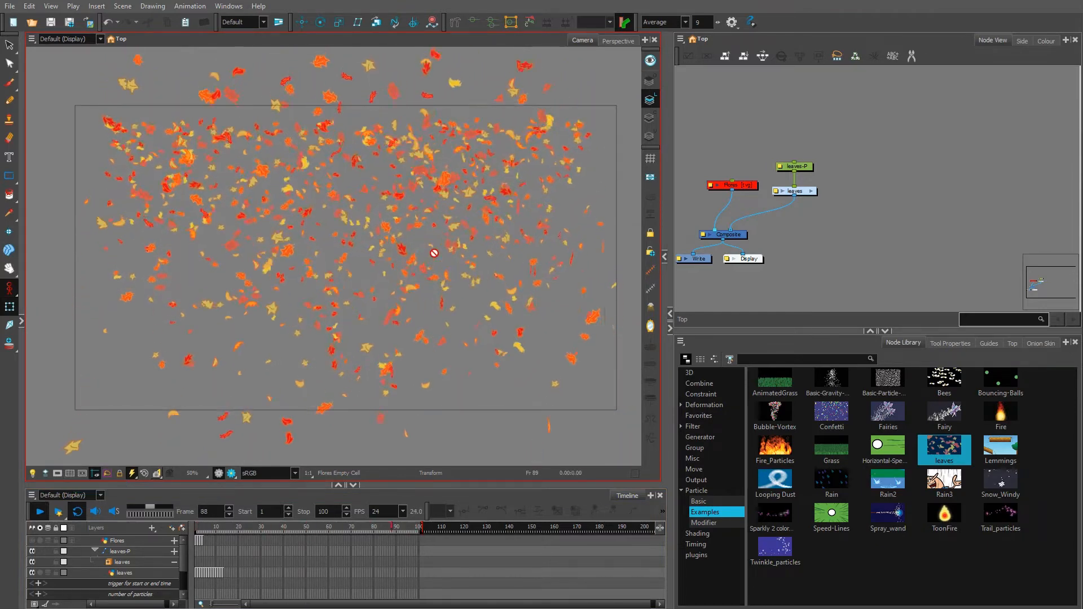
pyautogui.click(40, 511)
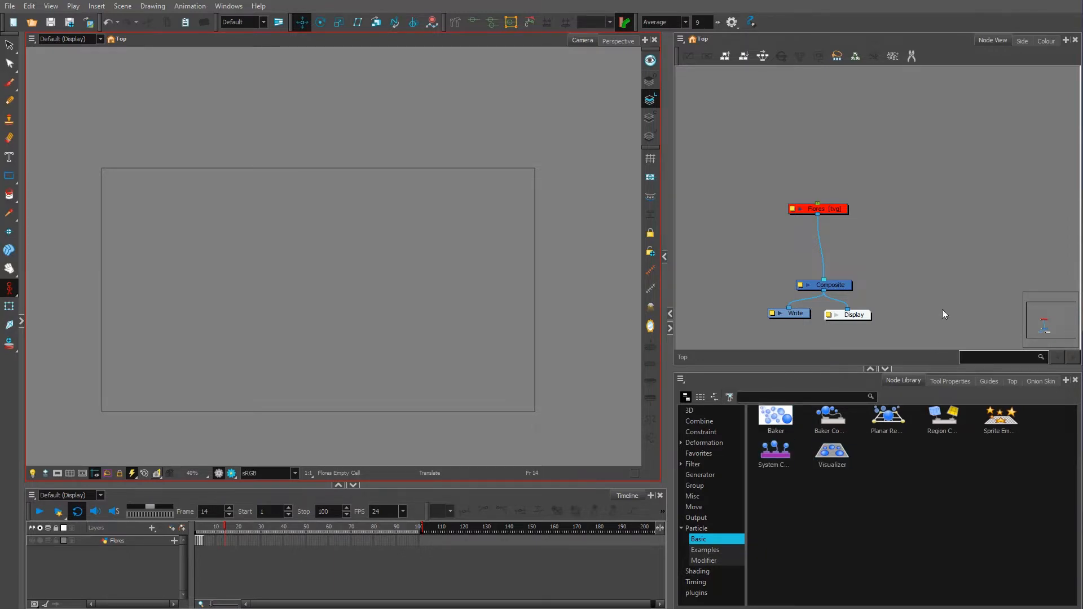
# - Add a Particle-Baker and a Planar-Region node from the basic particle nodes, placing them side by side below the Composite
pyautogui.moveTo(905, 282)
pyautogui.mouseDown()
pyautogui.moveTo(906, 223)
pyautogui.moveTo(923, 283)
pyautogui.mouseUp()
pyautogui.scroll(2, 906, 223)
pyautogui.click(855, 481)
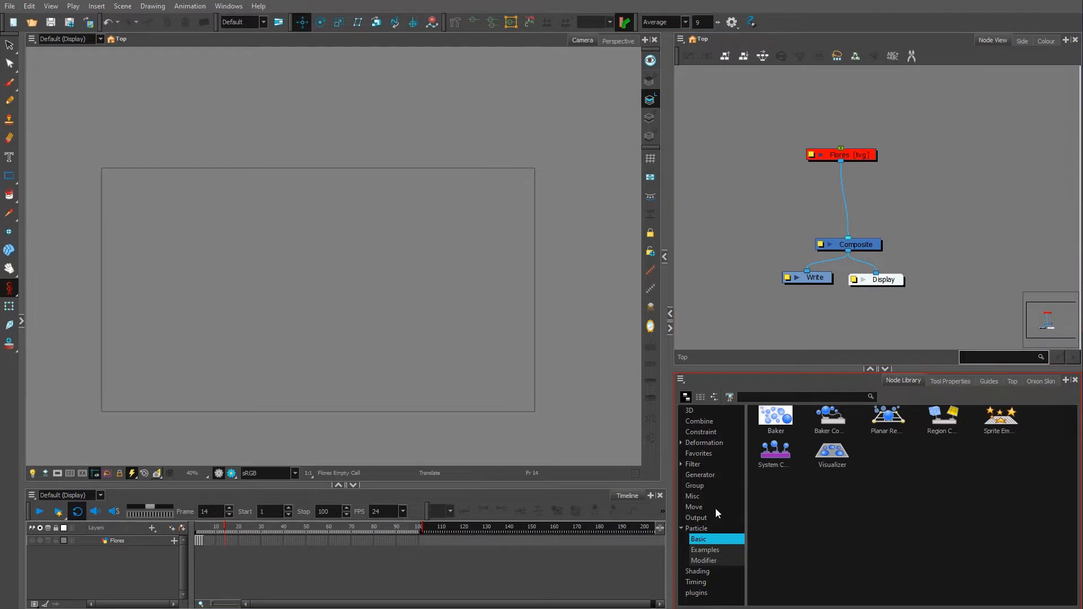
pyautogui.click(696, 528)
pyautogui.click(702, 540)
pyautogui.moveTo(833, 316); pyautogui.dragTo(855, 258)
pyautogui.moveTo(777, 422); pyautogui.dragTo(751, 286)
pyautogui.moveTo(888, 419); pyautogui.dragTo(939, 335)
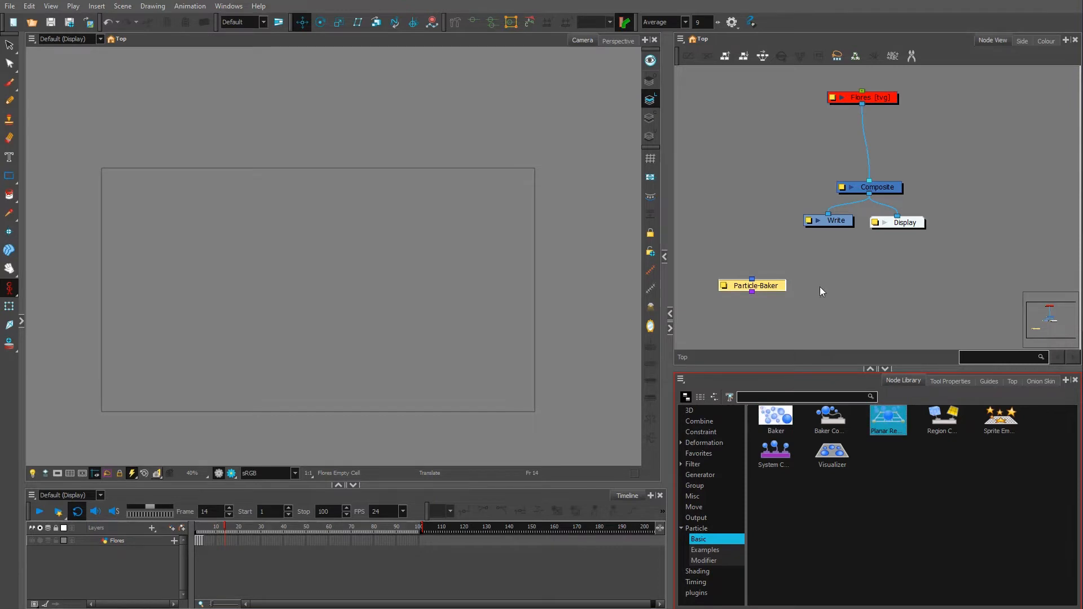
pyautogui.moveTo(820, 291); pyautogui.dragTo(819, 289)
# - Add Sprite-Emitter, Particle-System-Composite and Particle-Visualizer nodes beside and below the other particle nodes
pyautogui.click(1017, 424)
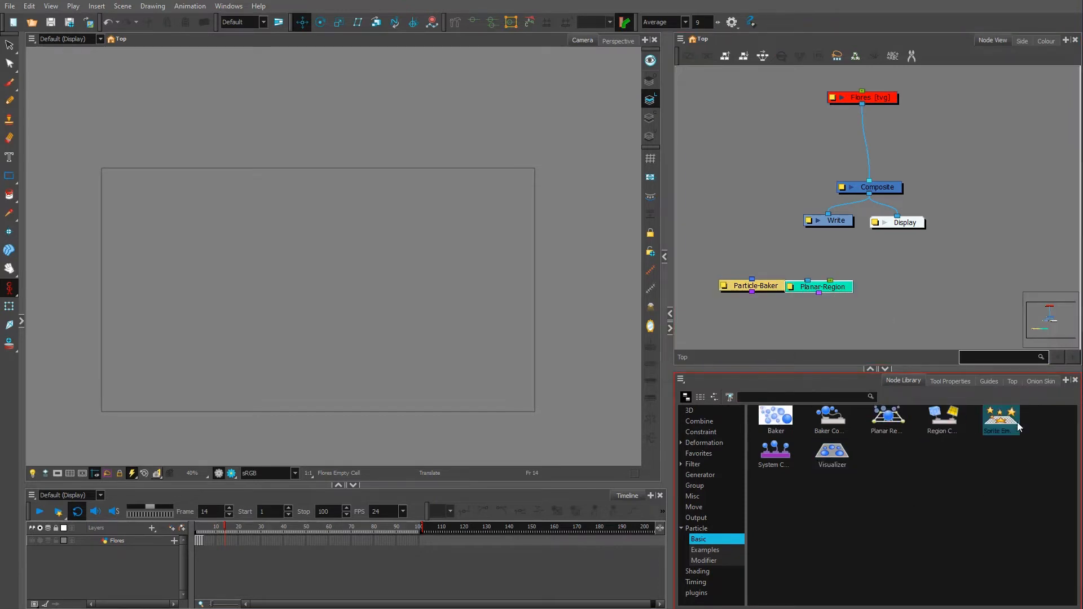
pyautogui.moveTo(1017, 422); pyautogui.dragTo(890, 284)
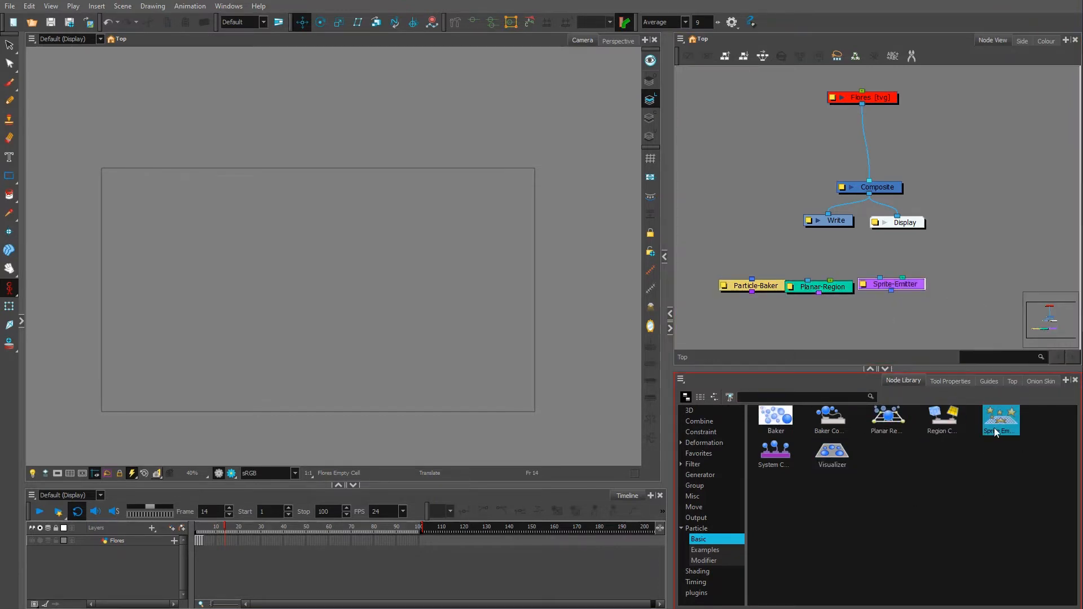
pyautogui.click(773, 452)
pyautogui.moveTo(759, 314); pyautogui.dragTo(801, 327)
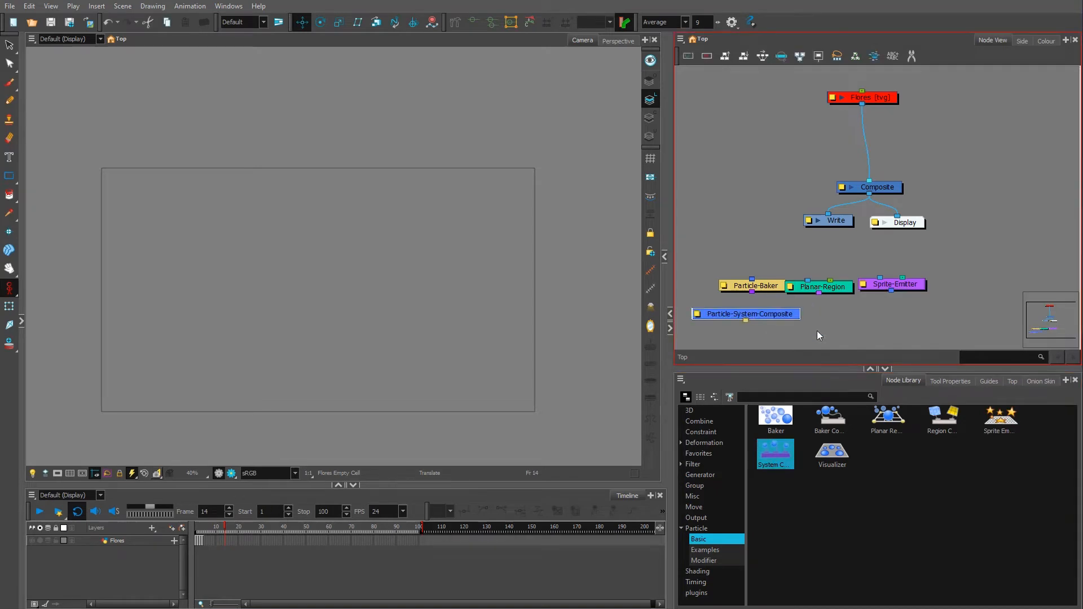
pyautogui.click(834, 448)
pyautogui.moveTo(834, 448); pyautogui.dragTo(854, 309)
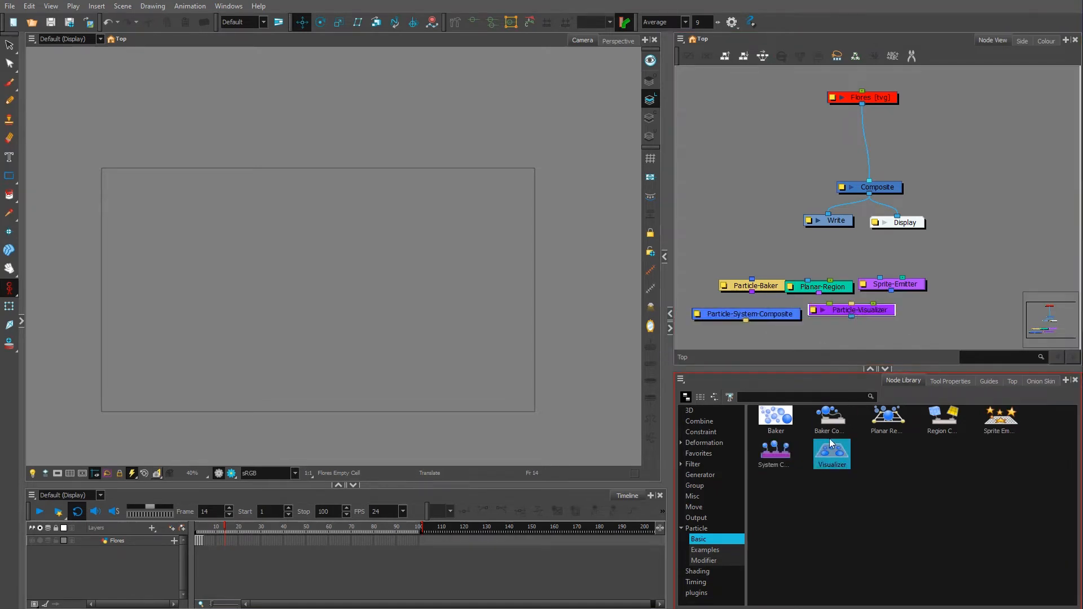
# - Enlarge the Node View by making the Node Library shorter and the Camera view narrower
pyautogui.moveTo(823, 367); pyautogui.dragTo(821, 427)
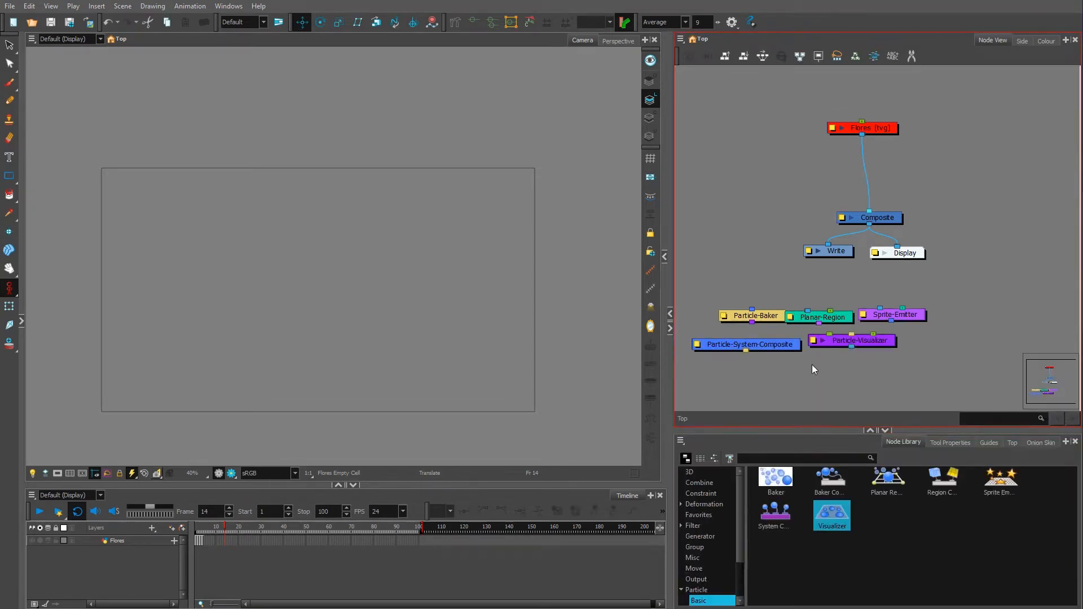
pyautogui.moveTo(671, 290); pyautogui.dragTo(582, 289)
pyautogui.scroll(3, 746, 371)
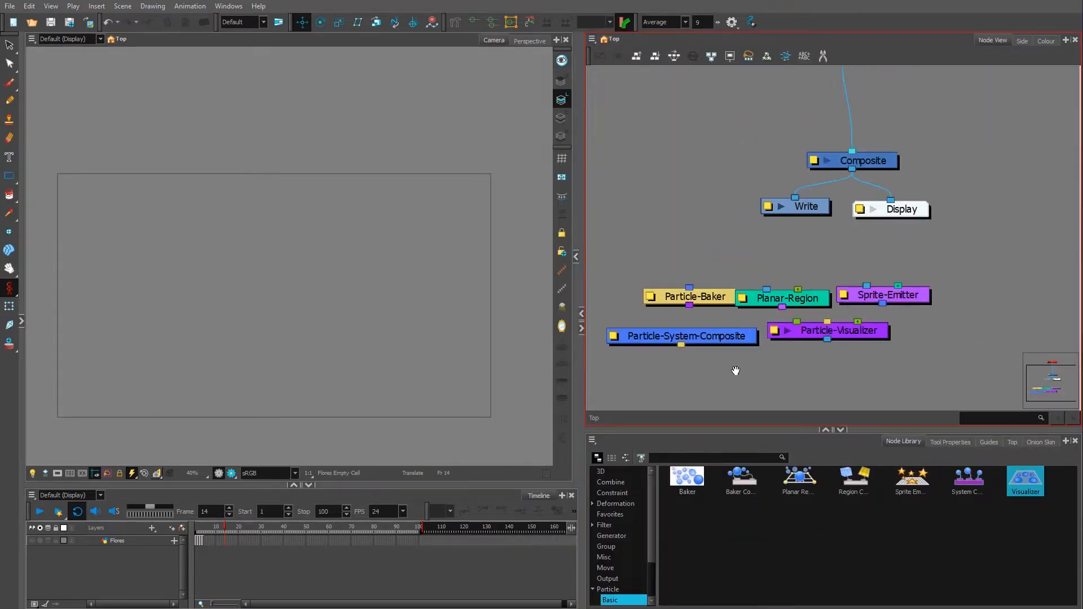
# - Line up Particle-Baker, Planar-Region and Sprite-Emitter in one row, with Particle-Visualizer level with Particle-System-Composite below
pyautogui.moveTo(767, 285); pyautogui.dragTo(738, 263)
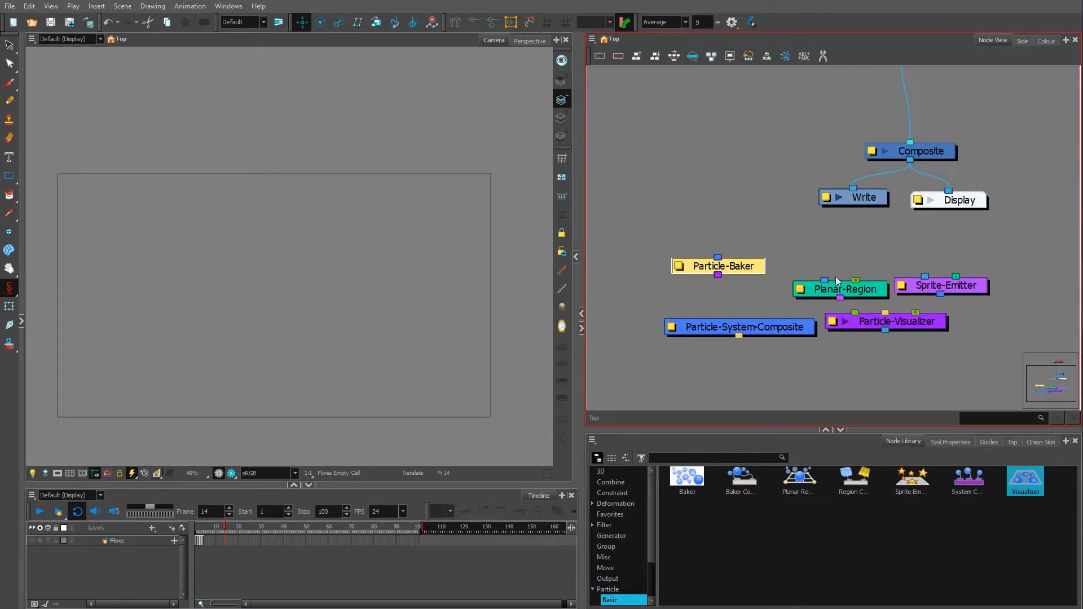
pyautogui.moveTo(835, 289); pyautogui.dragTo(815, 265)
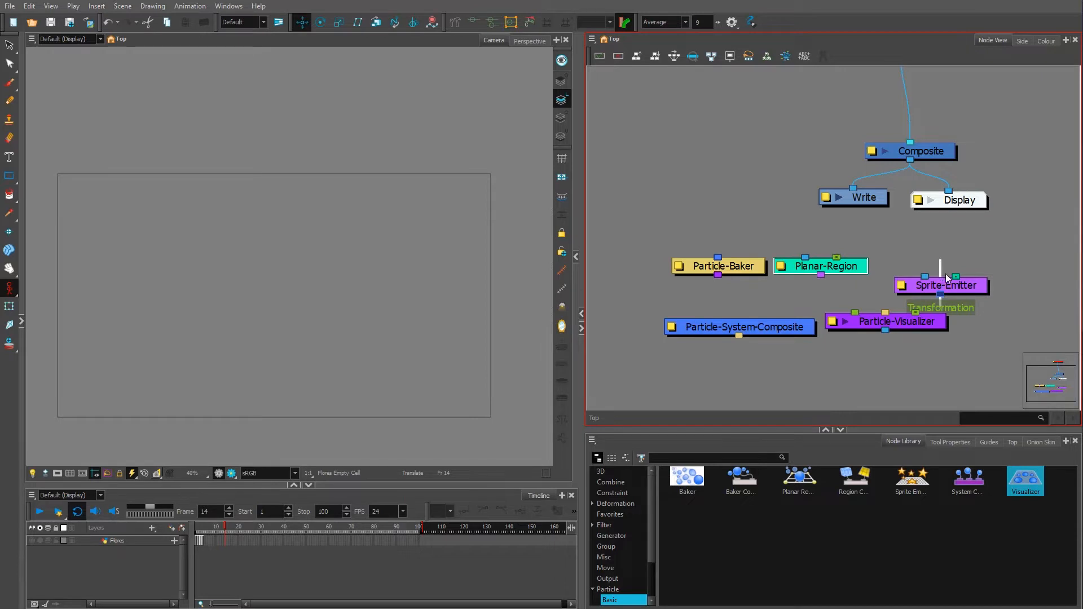
pyautogui.moveTo(964, 292); pyautogui.dragTo(960, 272)
pyautogui.moveTo(918, 326); pyautogui.dragTo(952, 331)
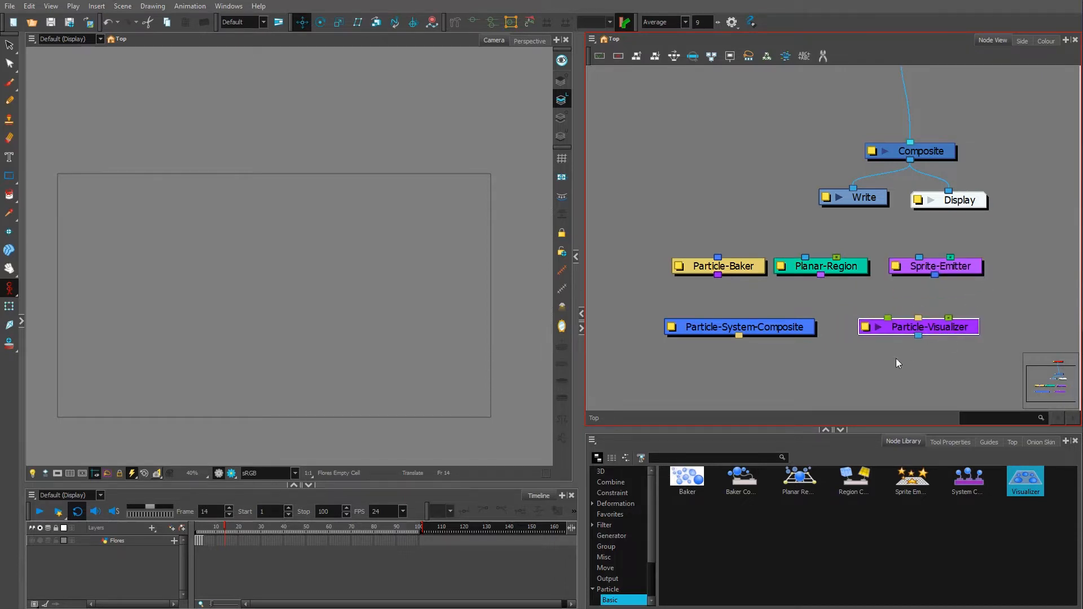
# - Move Particle-System-Composite into open space, place Particle-Baker beneath it, and connect the composite's output to the baker
pyautogui.moveTo(731, 372); pyautogui.dragTo(723, 295)
pyautogui.moveTo(749, 249); pyautogui.dragTo(749, 313)
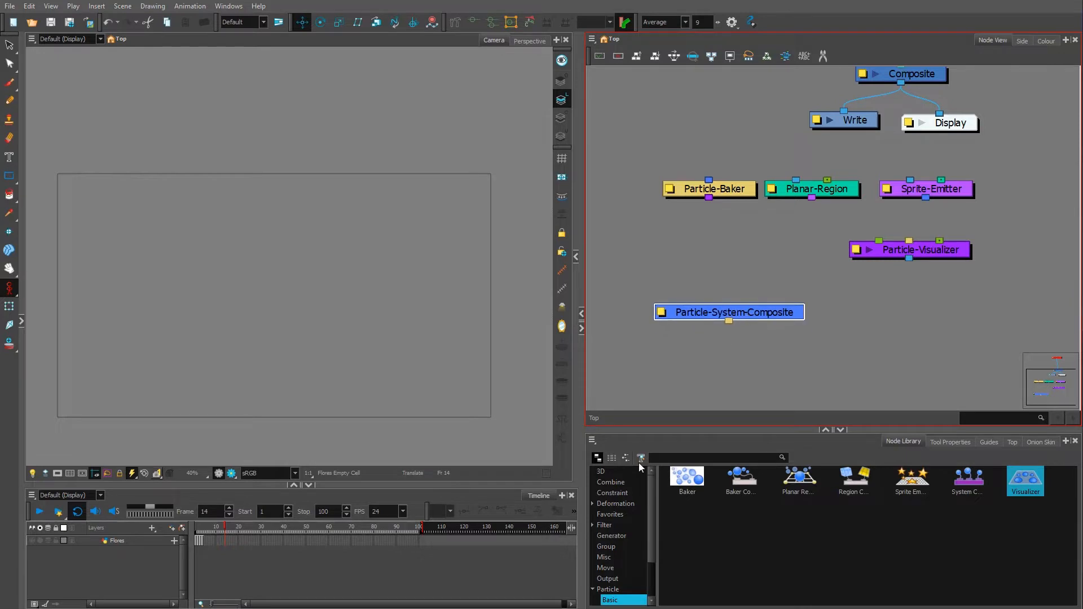
pyautogui.moveTo(740, 190); pyautogui.dragTo(770, 369)
pyautogui.moveTo(747, 314)
pyautogui.mouseDown()
pyautogui.moveTo(760, 286)
pyautogui.moveTo(751, 318)
pyautogui.moveTo(743, 310)
pyautogui.mouseUp()
pyautogui.scroll(2, 744, 301)
pyautogui.moveTo(768, 320); pyautogui.dragTo(771, 263)
pyautogui.moveTo(778, 341); pyautogui.dragTo(747, 330)
pyautogui.scroll(-2, 795, 279)
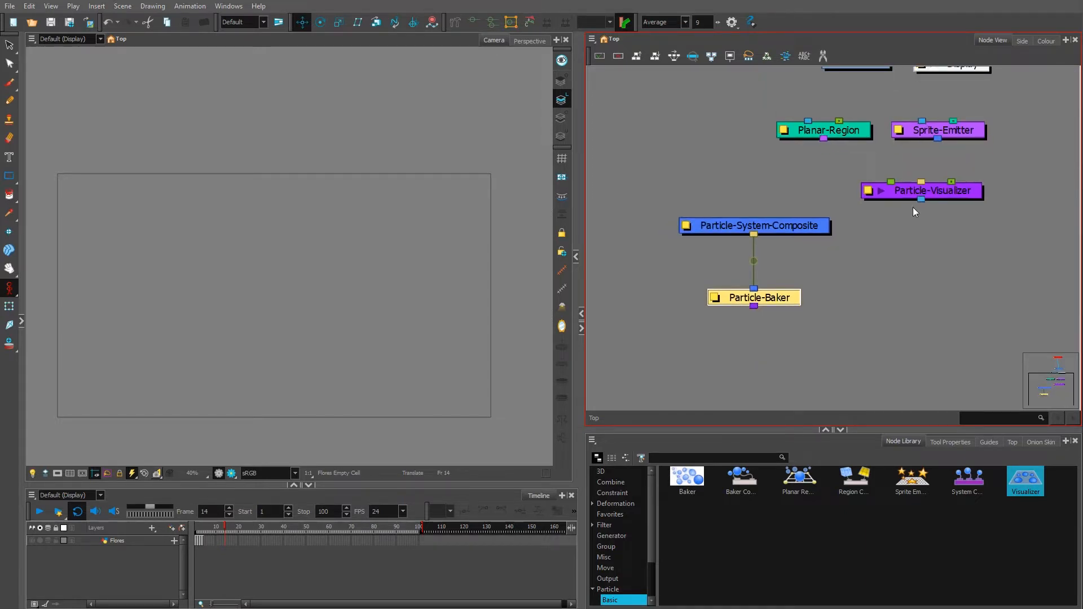
# - Place Particle-Visualizer beneath Particle-Baker and connect the baker's output to the visualizer's Baker input
pyautogui.moveTo(943, 193); pyautogui.dragTo(775, 385)
pyautogui.scroll(1, 763, 352)
pyautogui.scroll(1, 763, 352)
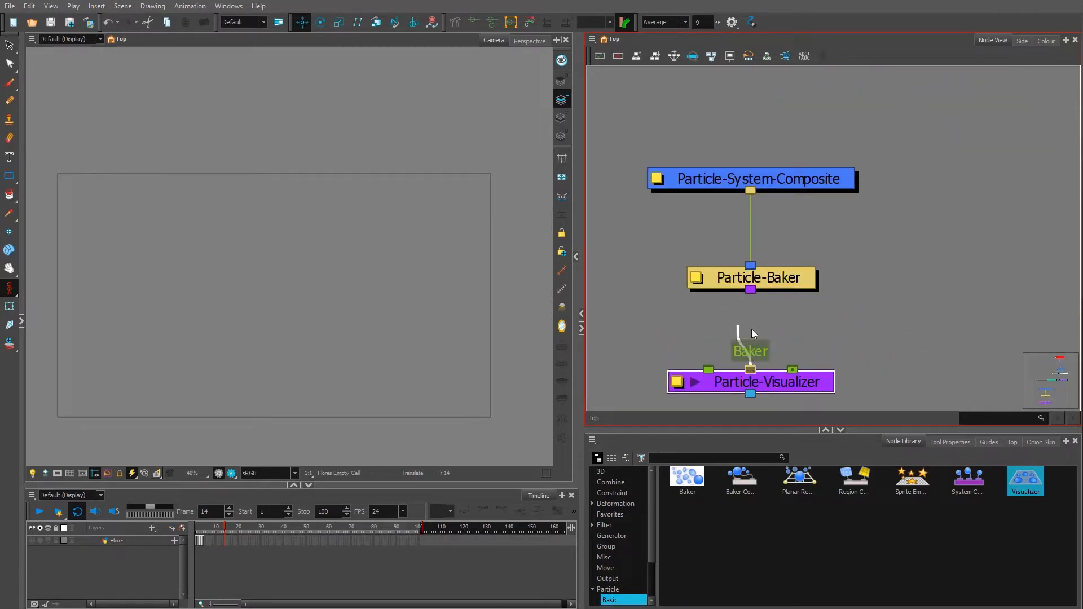
pyautogui.moveTo(751, 329); pyautogui.dragTo(752, 325)
pyautogui.moveTo(750, 370); pyautogui.dragTo(757, 317)
pyautogui.moveTo(750, 370); pyautogui.dragTo(757, 290)
# - Stack Planar-Region and Sprite-Emitter above Particle-System-Composite, connecting the region to the emitter and the emitter to the composite
pyautogui.scroll(-6, 779, 297)
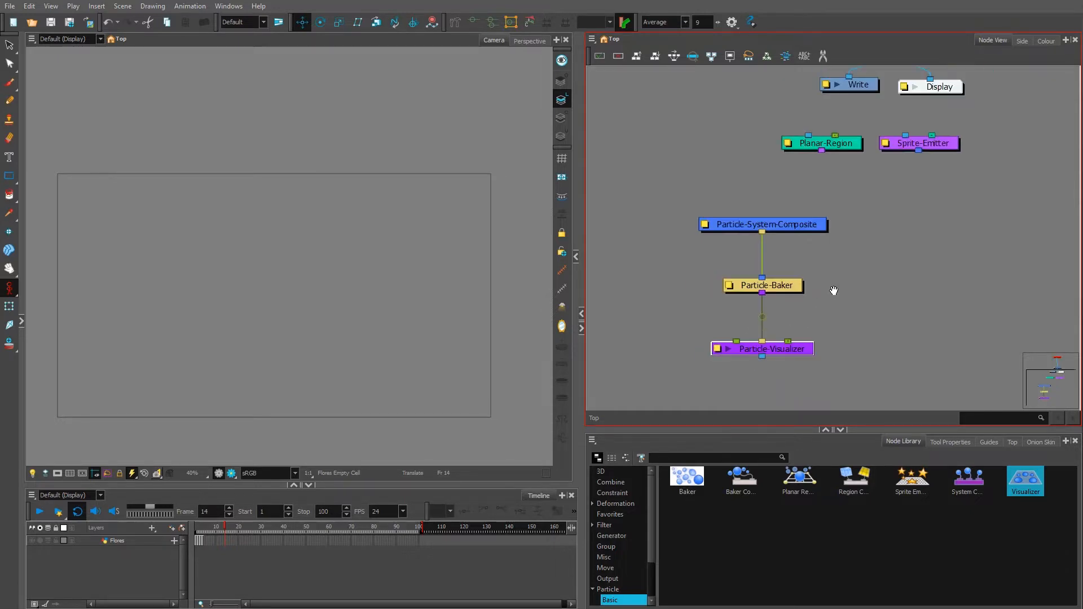
pyautogui.scroll(1, 831, 296)
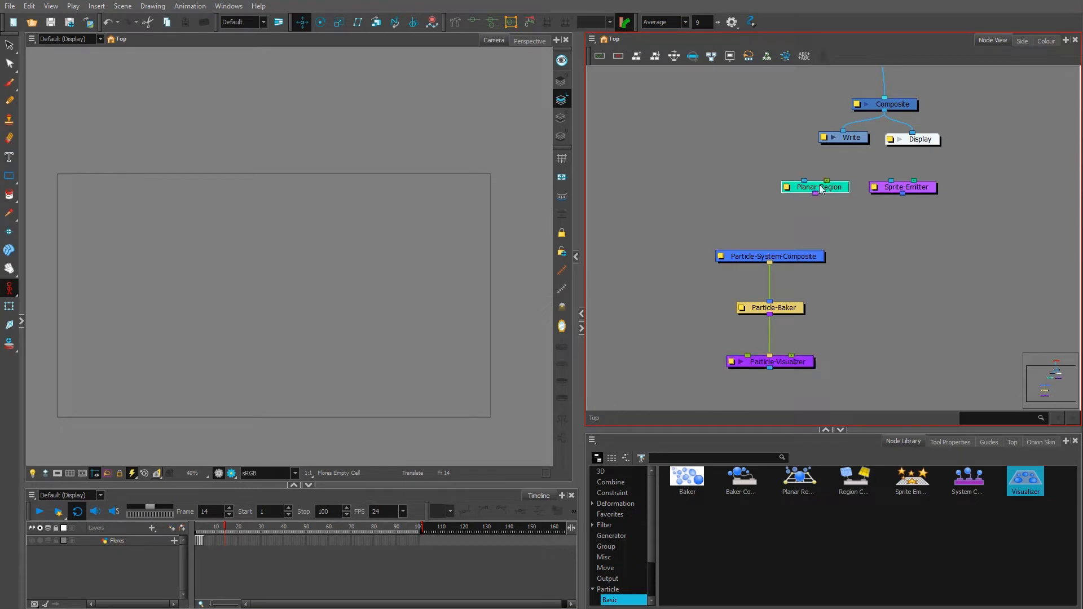
pyautogui.moveTo(835, 187); pyautogui.dragTo(722, 181)
pyautogui.moveTo(919, 190); pyautogui.dragTo(746, 259)
pyautogui.scroll(1, 797, 225)
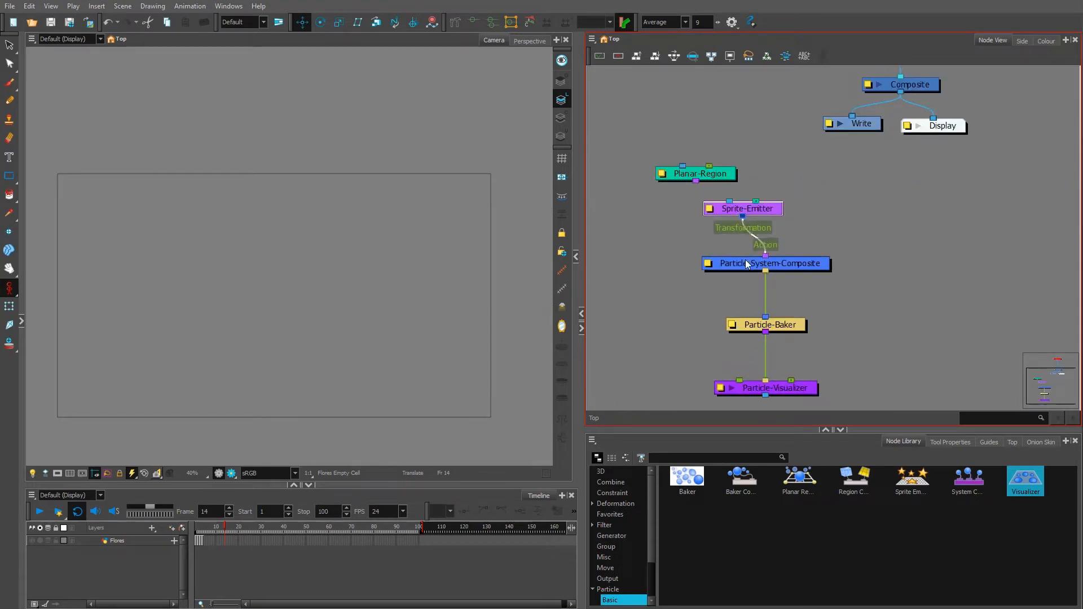
pyautogui.moveTo(751, 210)
pyautogui.mouseDown()
pyautogui.moveTo(727, 209)
pyautogui.moveTo(776, 153)
pyautogui.moveTo(767, 183)
pyautogui.moveTo(733, 201)
pyautogui.mouseUp()
pyautogui.scroll(-2, 765, 282)
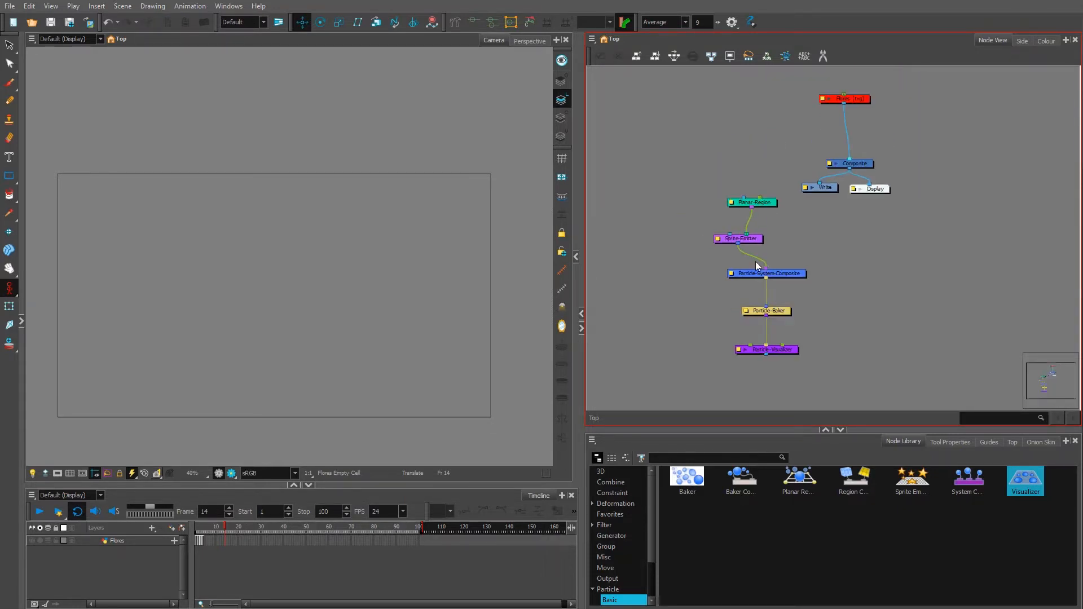
# - Move the particle node chain away from the Flores and Composite nodes and straighten it into a vertical column
pyautogui.moveTo(693, 157); pyautogui.dragTo(738, 201)
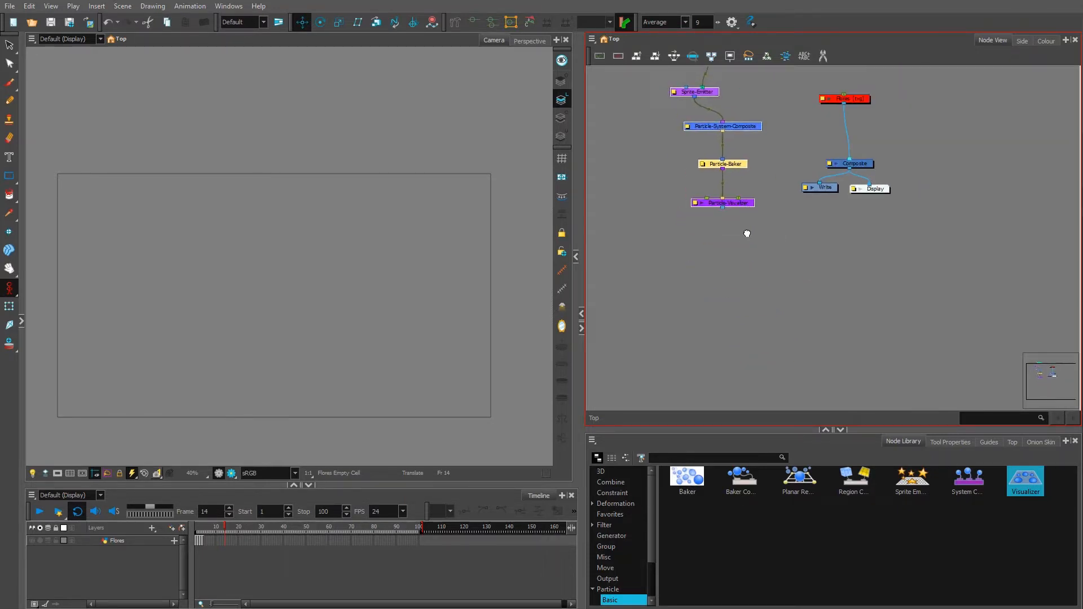
pyautogui.scroll(3, 753, 239)
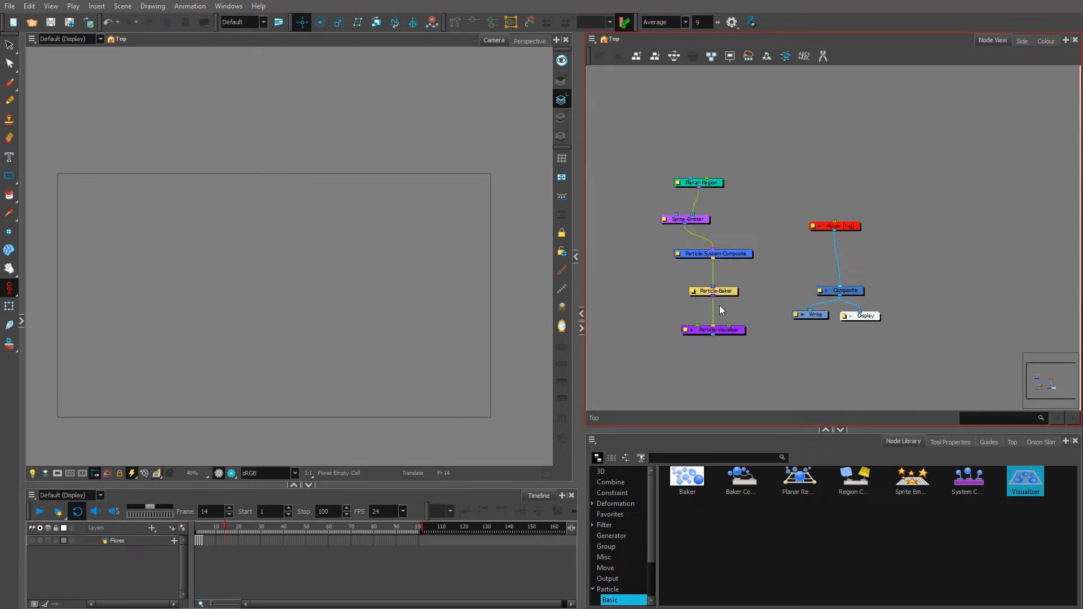
pyautogui.moveTo(702, 220); pyautogui.dragTo(741, 186)
pyautogui.scroll(3, 733, 259)
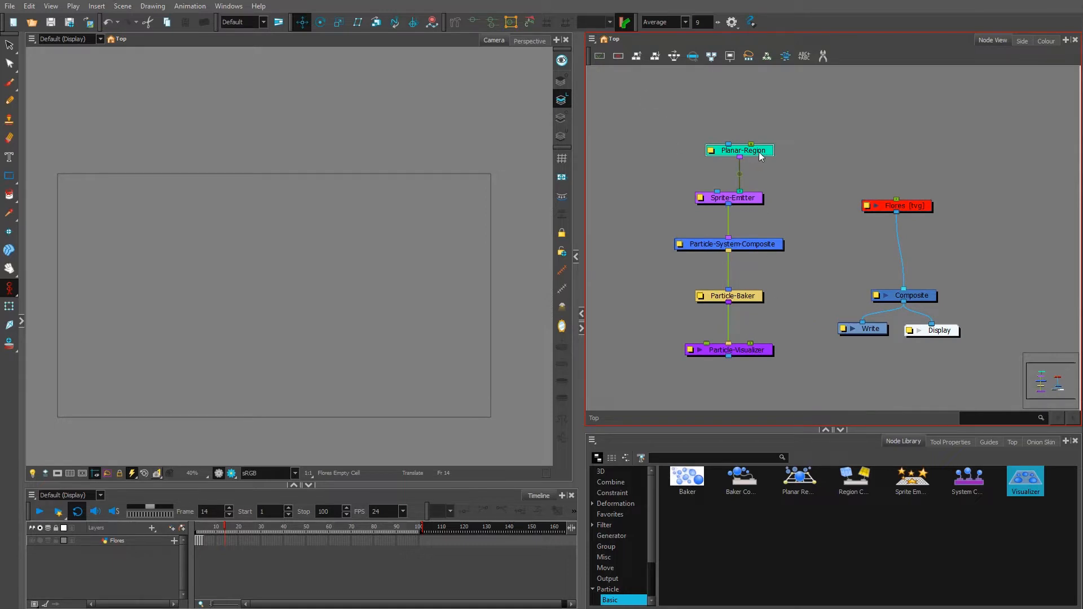
pyautogui.moveTo(756, 150); pyautogui.dragTo(756, 149)
pyautogui.click(754, 198)
pyautogui.click(761, 244)
pyautogui.click(754, 297)
pyautogui.click(748, 352)
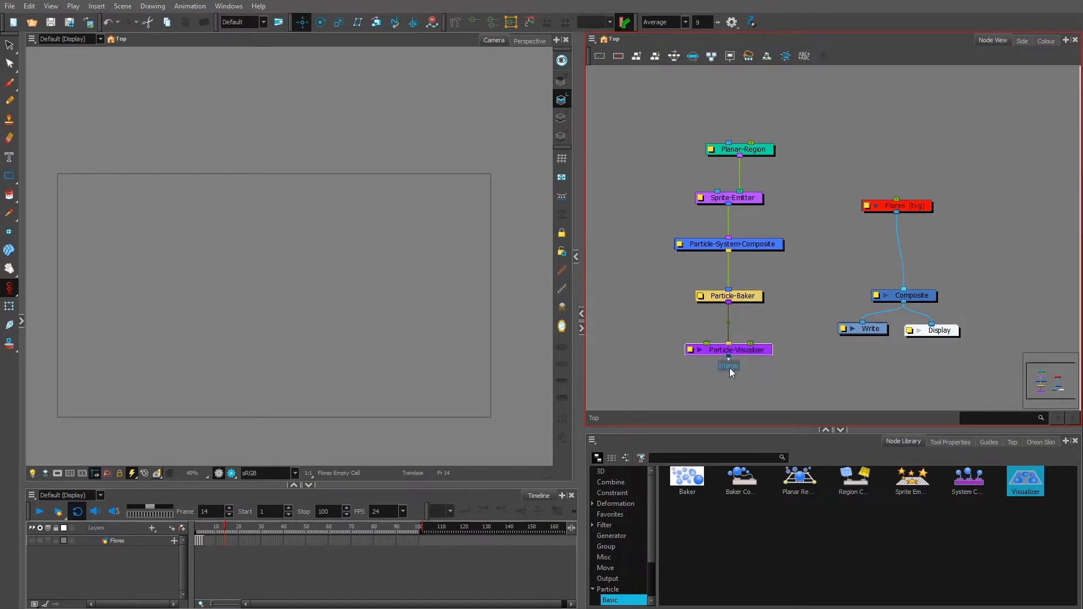
# - Connect Particle-Visualizer to the scene's Composite, and move the Flores, Composite, Write and Display nodes lower together
pyautogui.moveTo(728, 357); pyautogui.dragTo(892, 286)
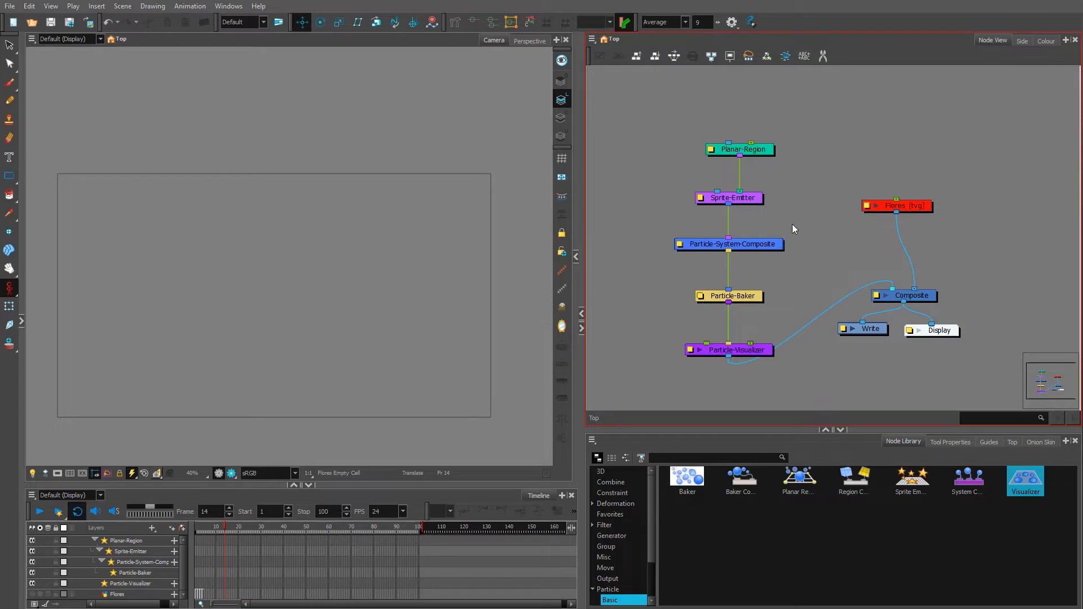
pyautogui.moveTo(955, 167); pyautogui.dragTo(867, 356)
pyautogui.moveTo(939, 333); pyautogui.dragTo(926, 389)
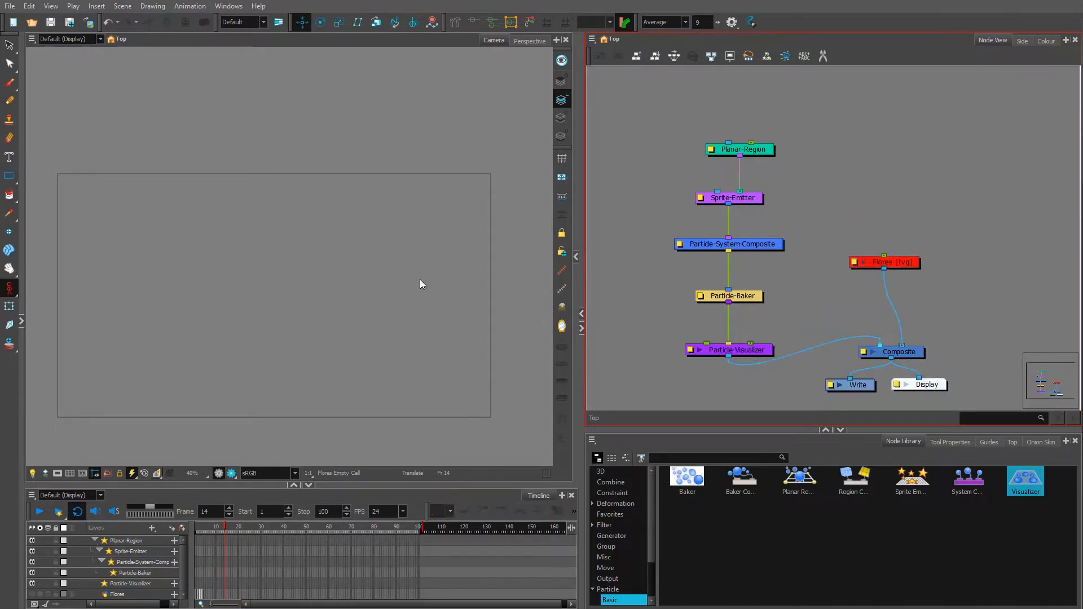
# - Scrub through the opening frames to check the Camera view for particles, and return to frame 1
pyautogui.scroll(-2, 419, 282)
pyautogui.scroll(2, 419, 310)
pyautogui.click(195, 527)
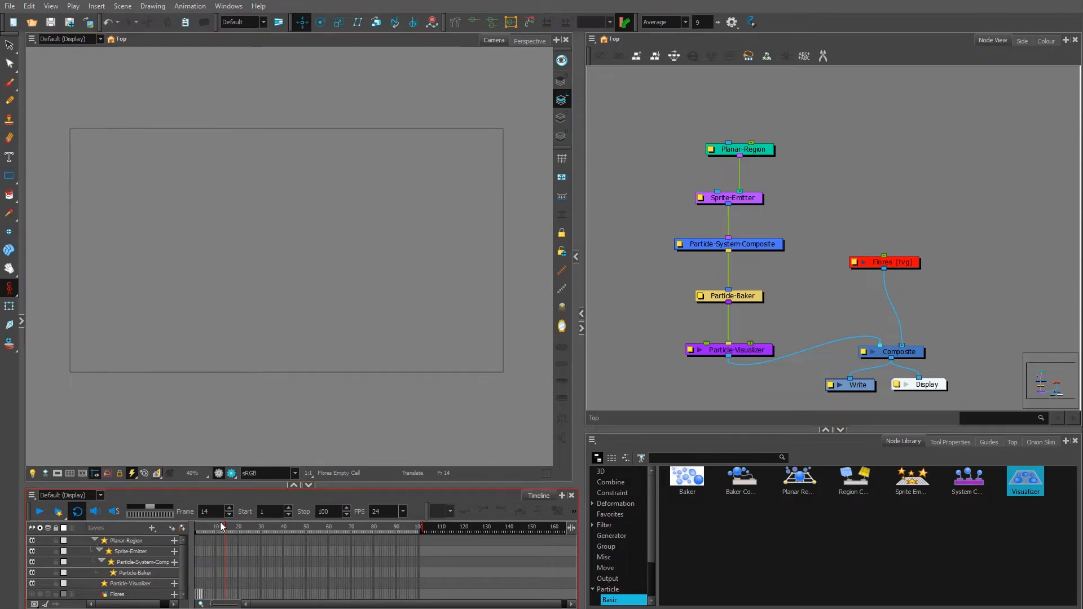
pyautogui.moveTo(194, 525); pyautogui.dragTo(254, 533)
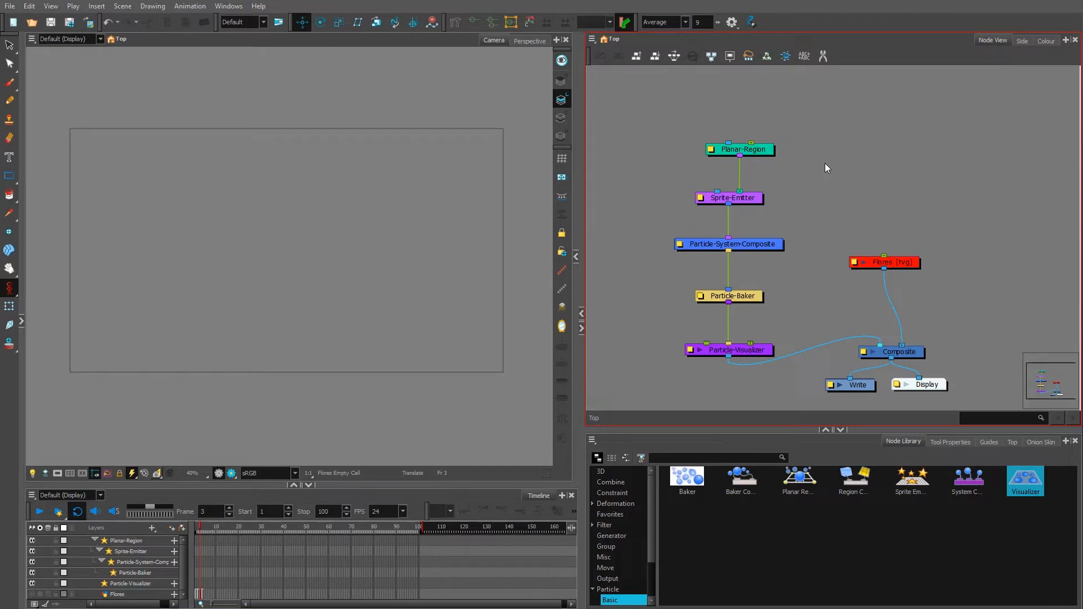
pyautogui.click(198, 528)
pyautogui.scroll(2, 208, 574)
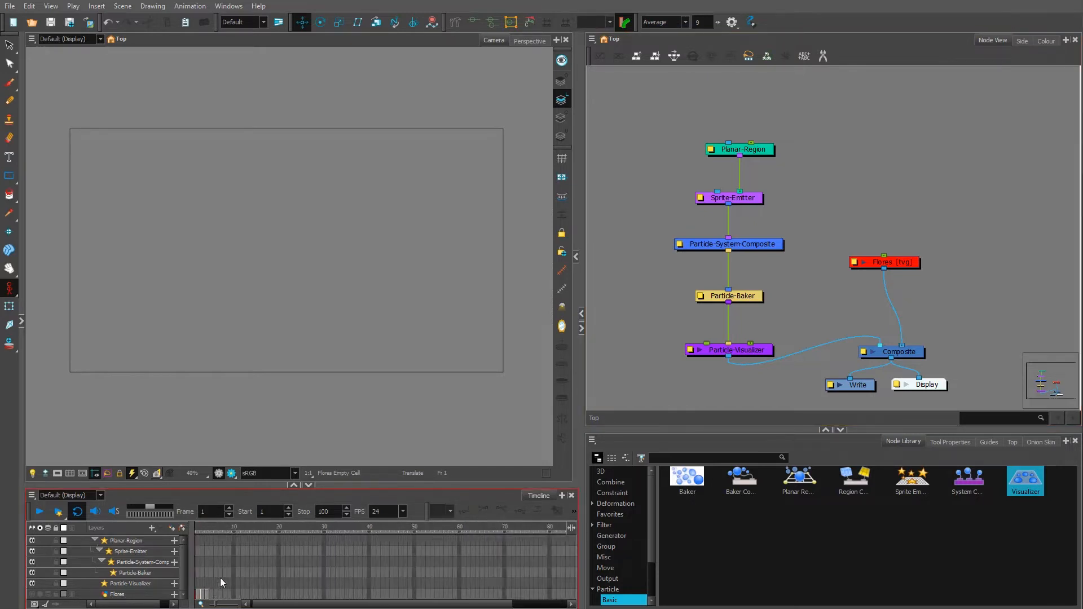
# - Enable the Flores drawing node and examine its daisy up close in the Camera view
pyautogui.moveTo(897, 264); pyautogui.dragTo(893, 265)
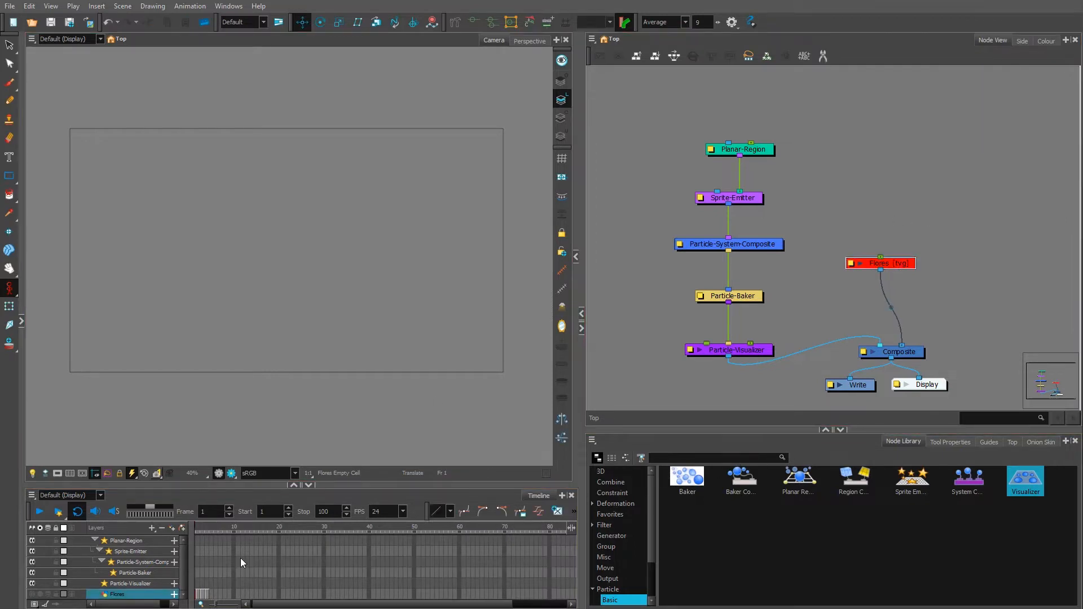
pyautogui.press('a')
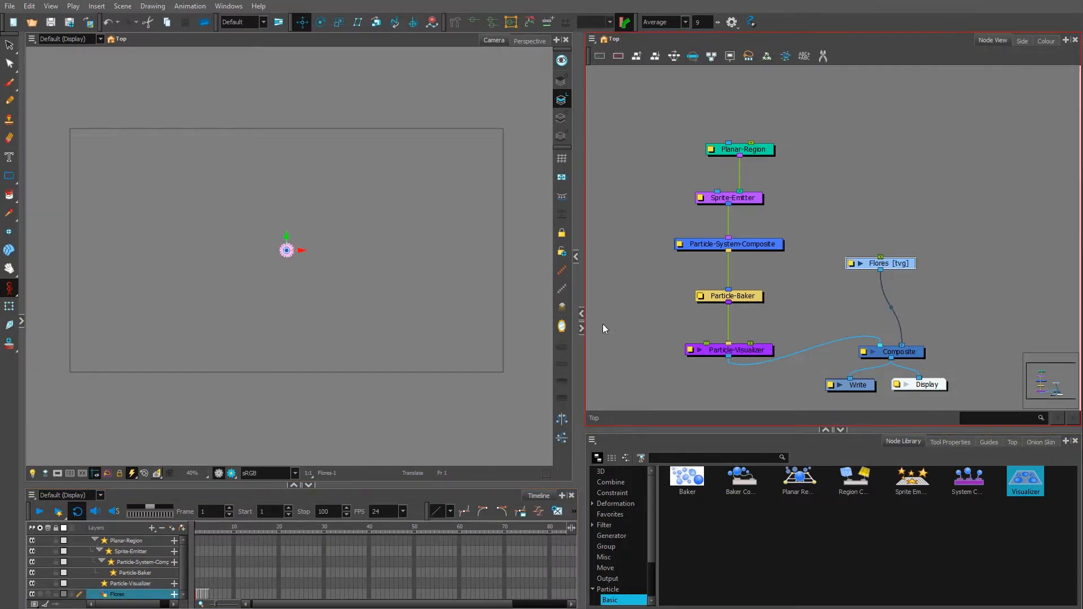
pyautogui.click(286, 295)
pyautogui.scroll(4, 290, 248)
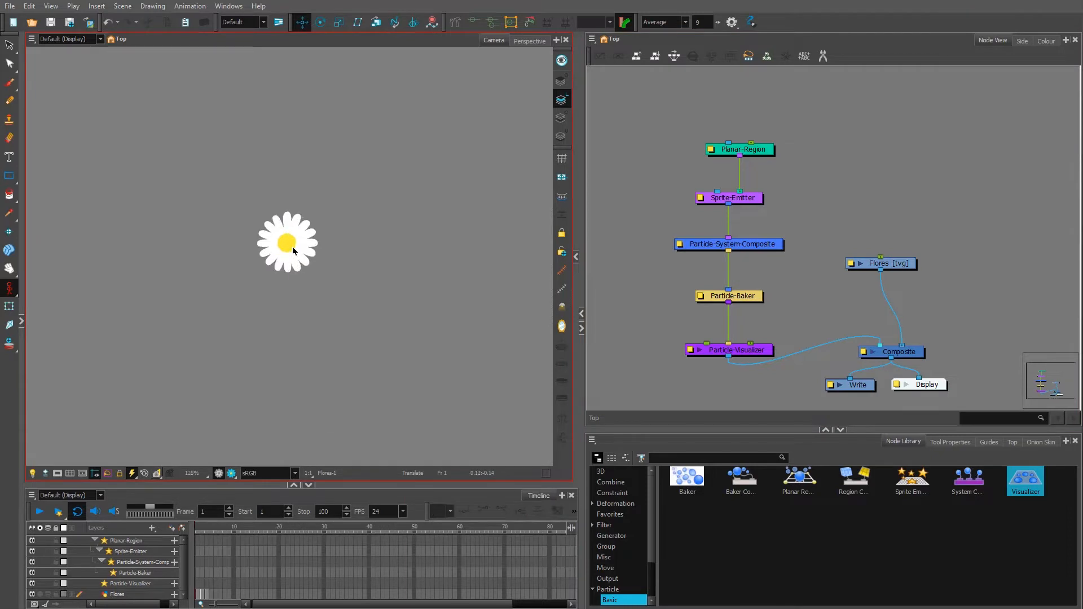
pyautogui.scroll(-5, 299, 192)
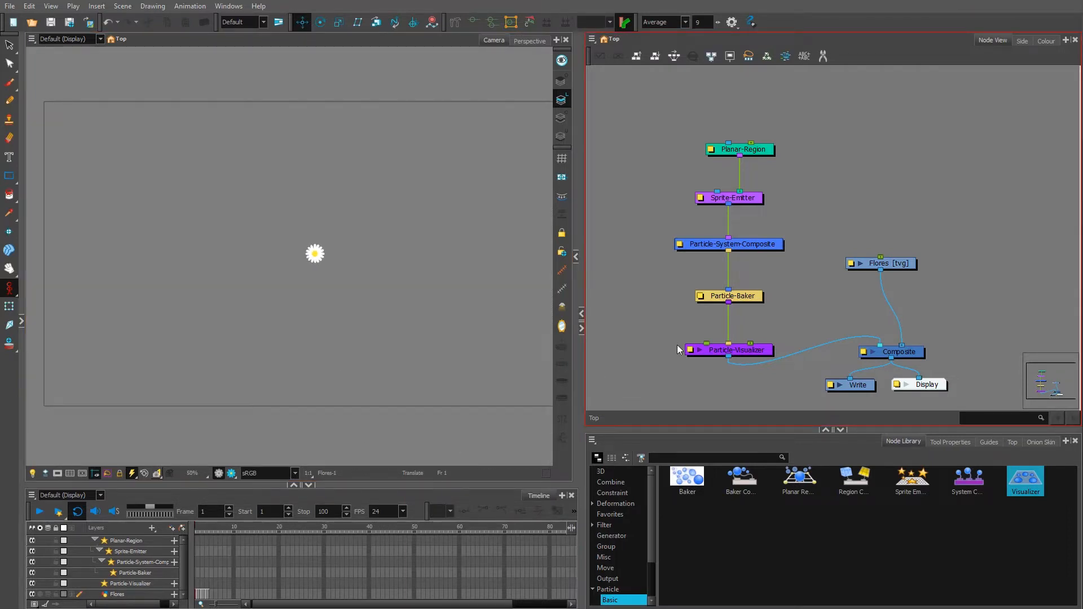
pyautogui.scroll(1, 324, 260)
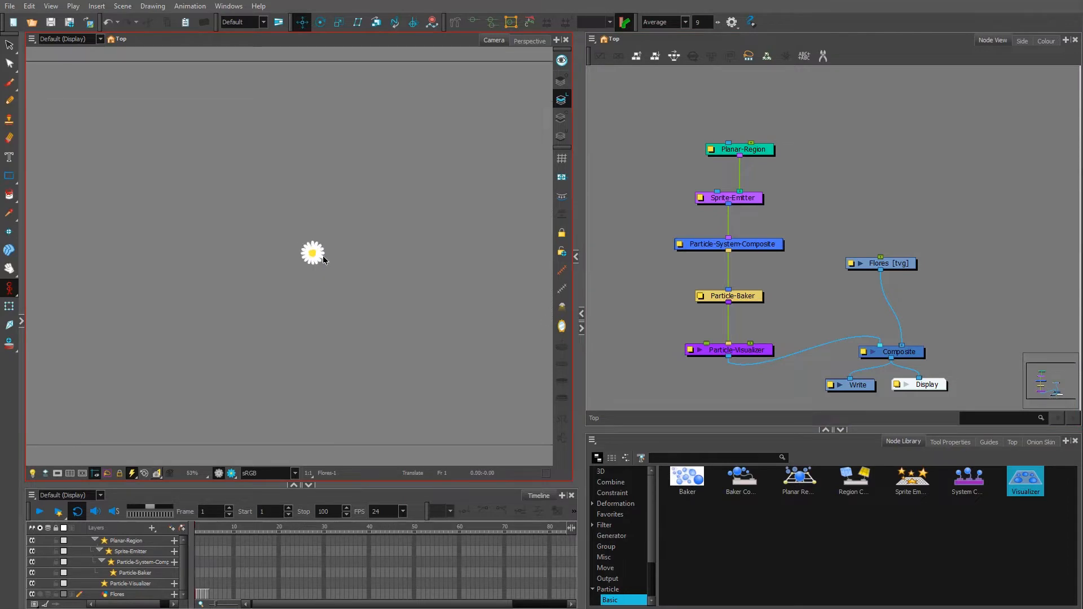
pyautogui.scroll(-1, 324, 259)
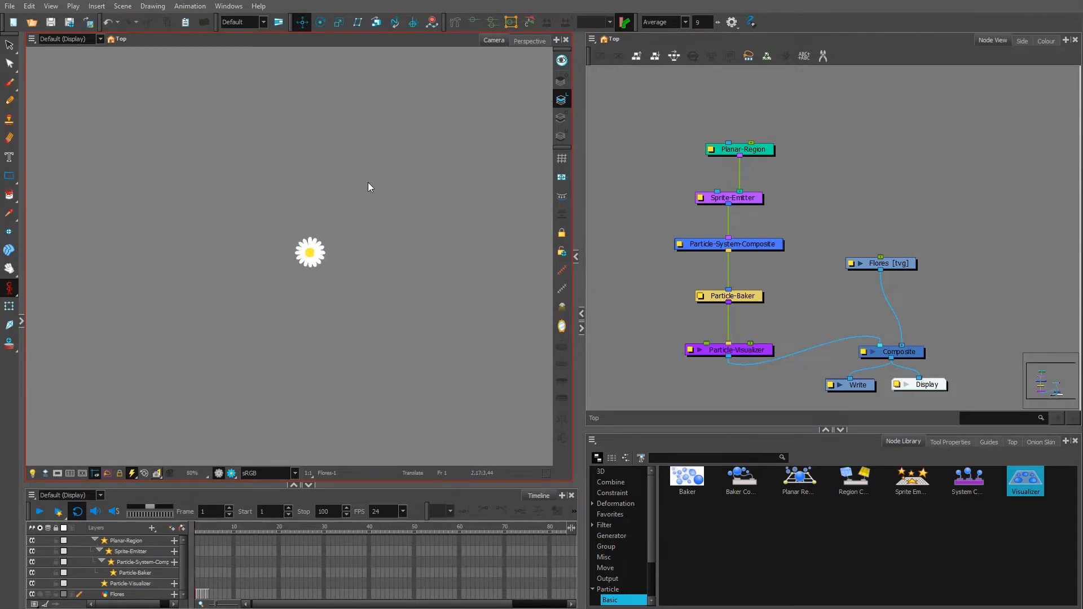
# - Show the safe area guides and examine the daisy's size and position relative to the frame's centre
pyautogui.click(79, 472)
pyautogui.scroll(-3, 310, 301)
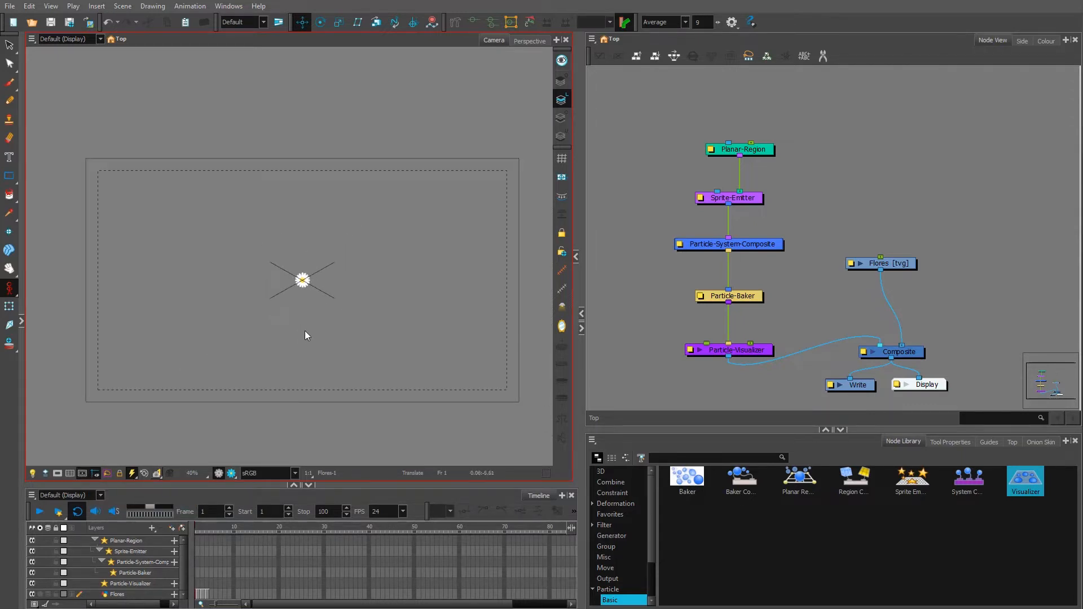
pyautogui.scroll(3, 331, 244)
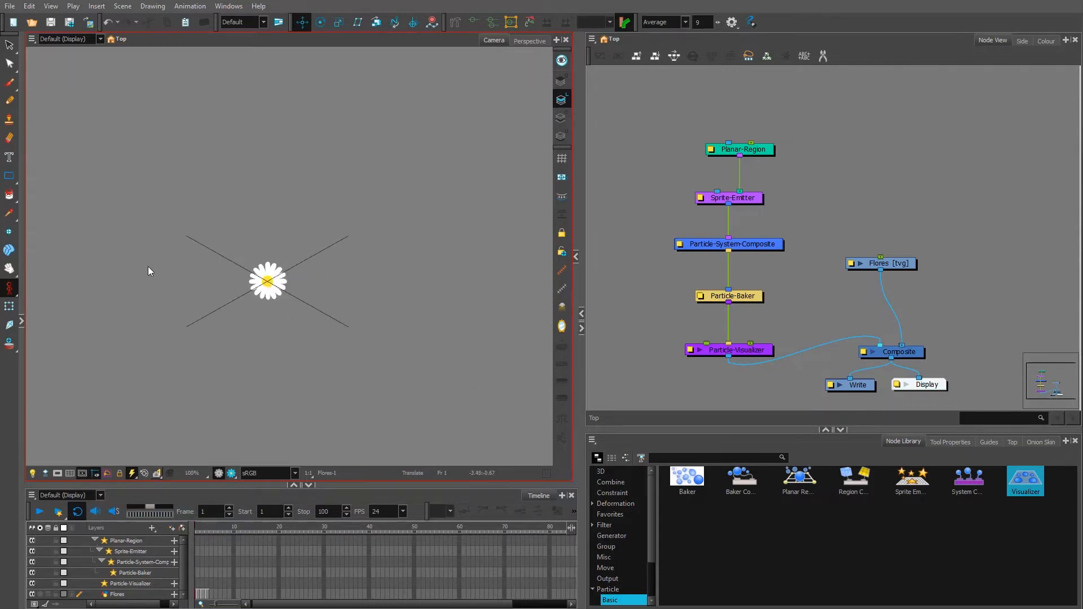
pyautogui.scroll(2, 276, 282)
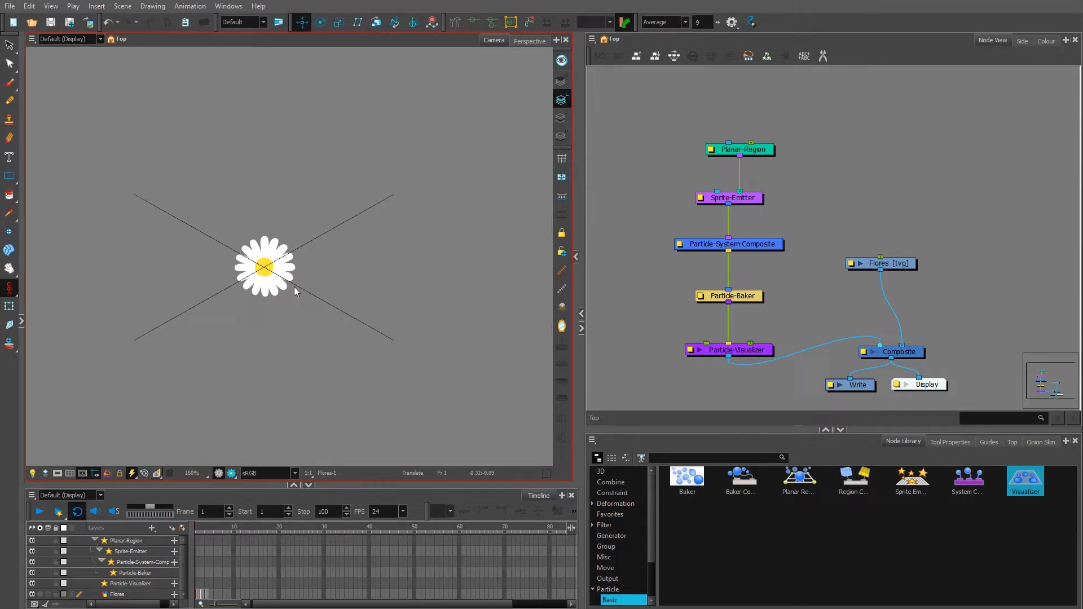
pyautogui.scroll(2, 264, 279)
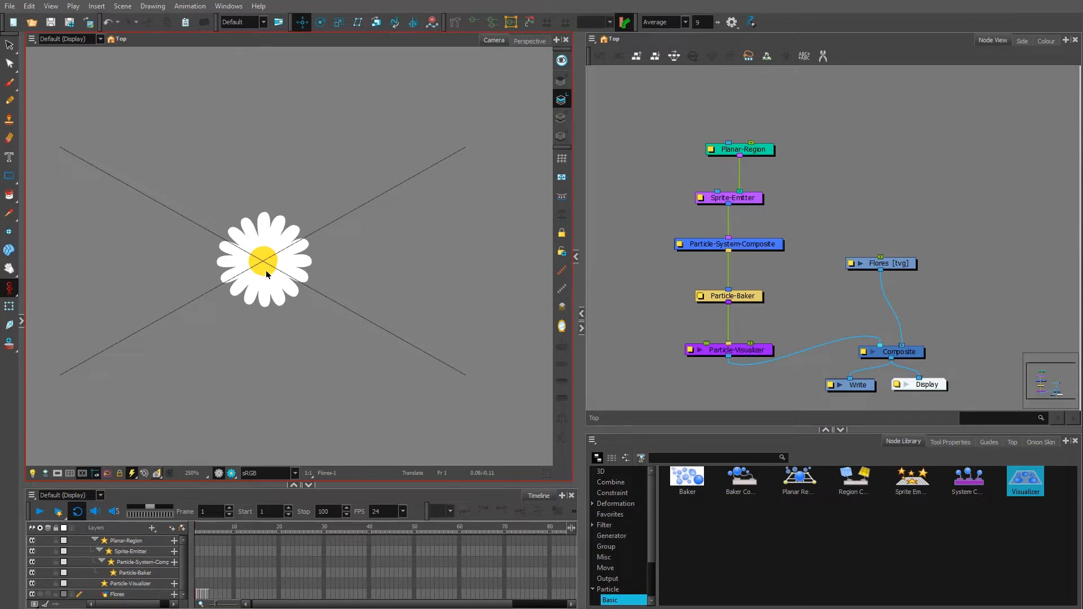
pyautogui.scroll(-2, 264, 259)
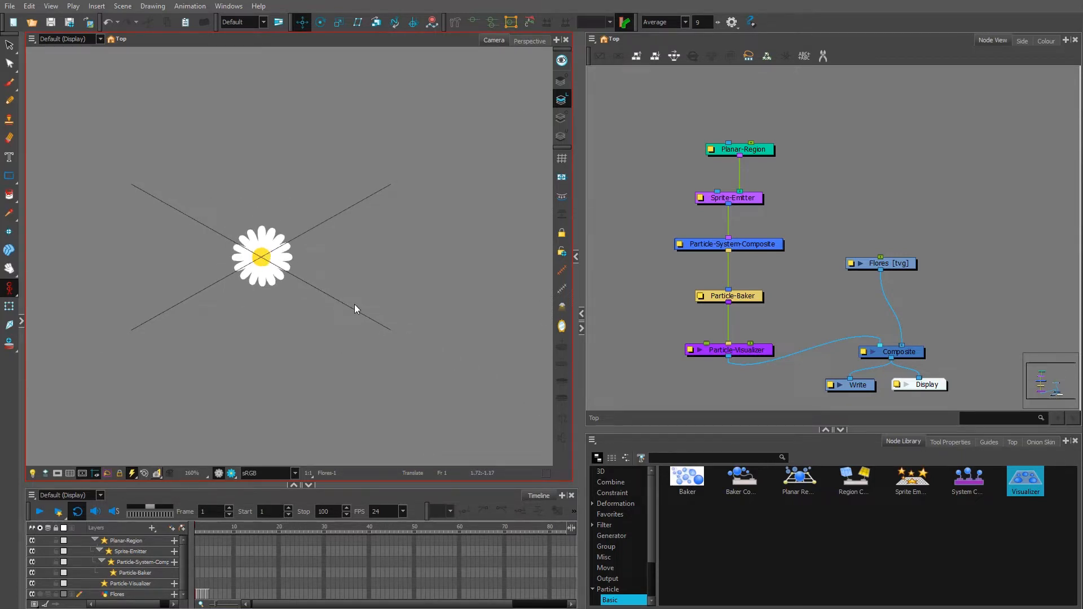
pyautogui.scroll(-2, 354, 304)
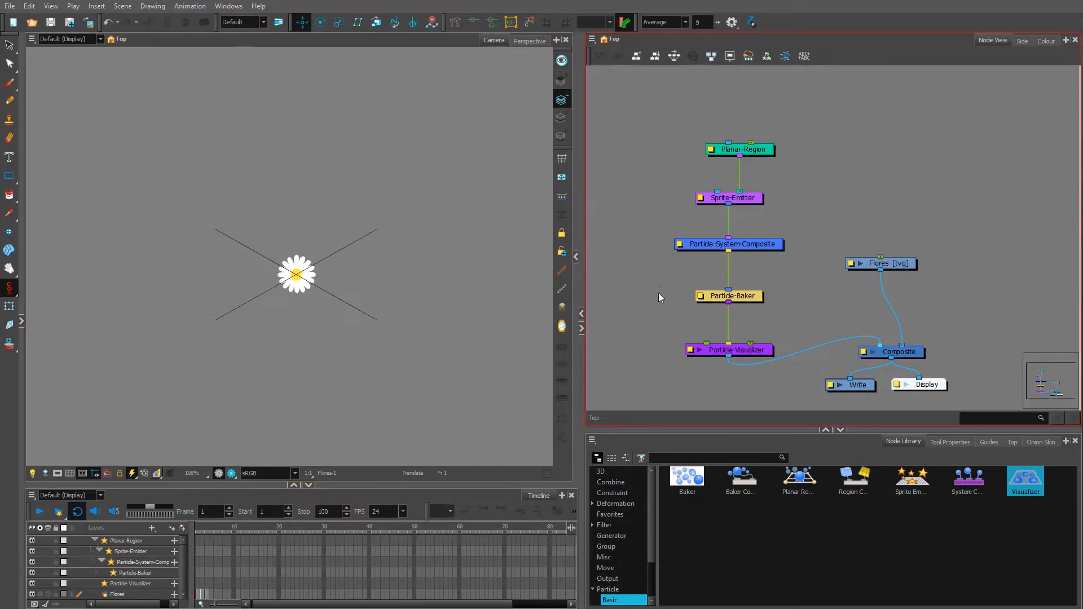
# - Make room above Sprite-Emitter, and reroute the Flores output from the Composite into Sprite-Emitter's image input
pyautogui.moveTo(900, 268); pyautogui.dragTo(922, 243)
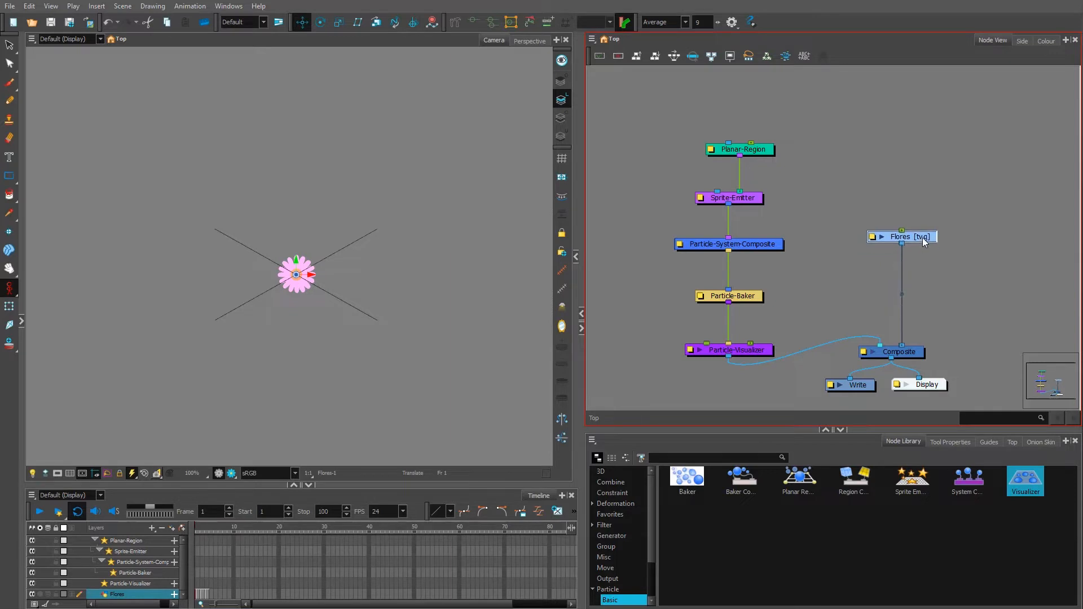
pyautogui.click(925, 262)
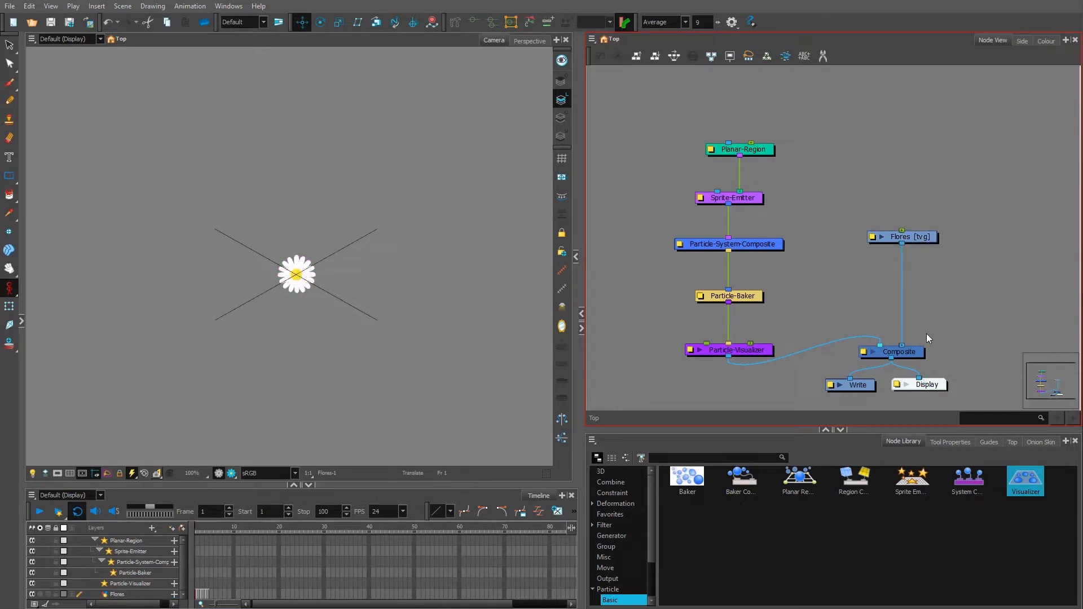
pyautogui.click(749, 198)
pyautogui.moveTo(767, 151); pyautogui.dragTo(768, 134)
pyautogui.click(749, 200)
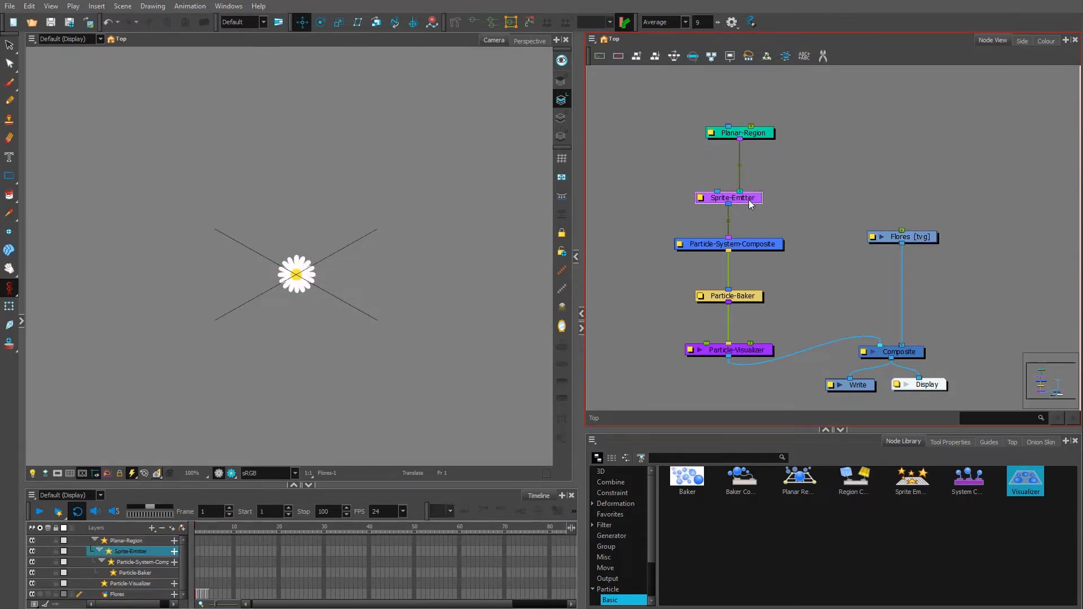
pyautogui.click(774, 180)
pyautogui.click(754, 199)
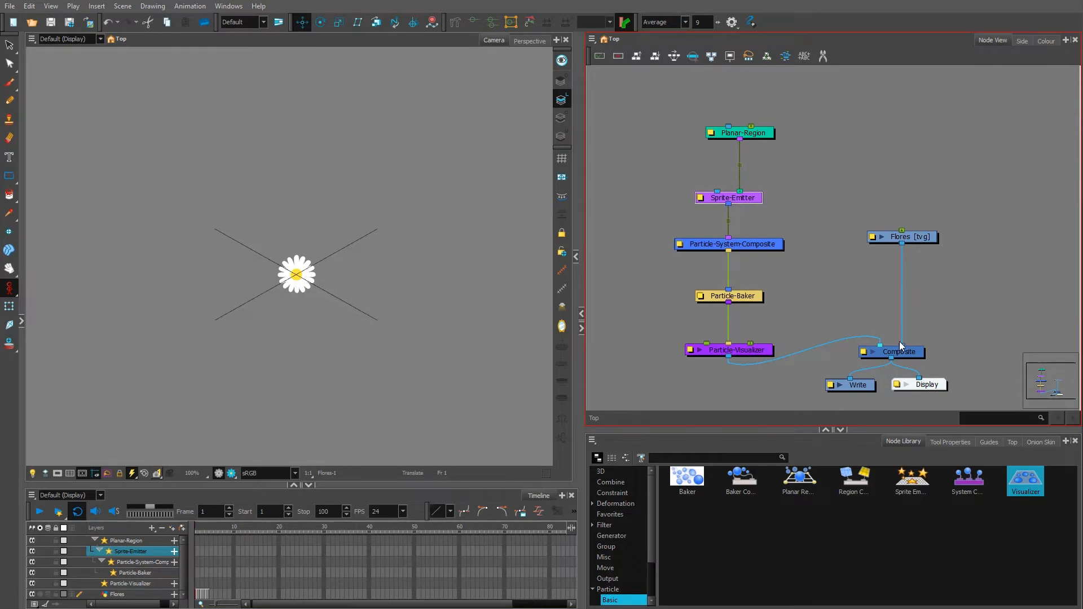
pyautogui.moveTo(901, 344); pyautogui.dragTo(716, 194)
# - Widen the Camera view and preview the daisy particles by scrubbing to frame 23 and back to frame 1
pyautogui.click(341, 346)
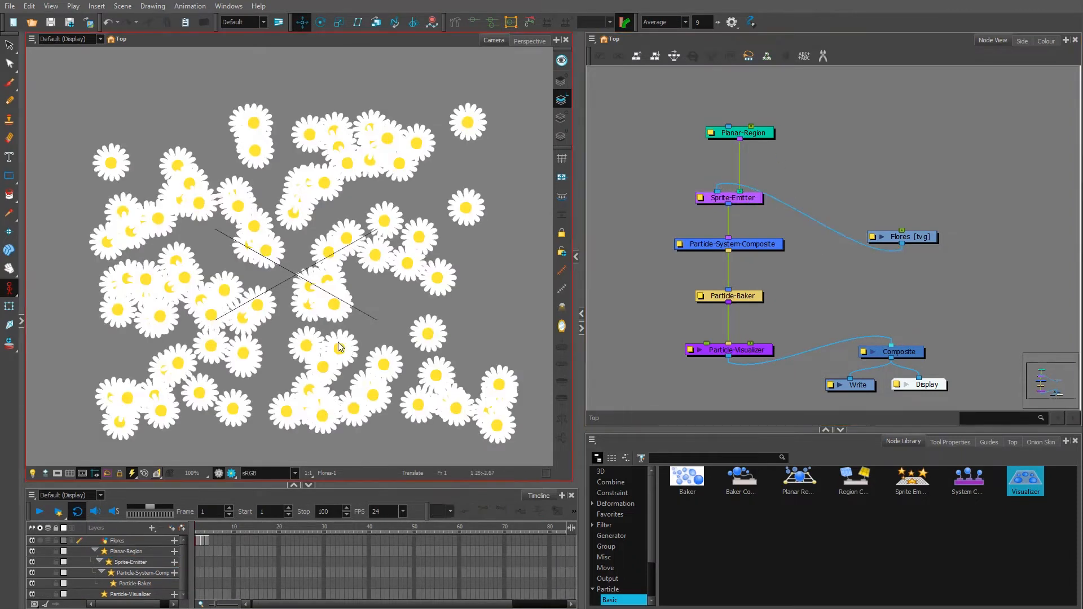
pyautogui.scroll(-2, 340, 346)
pyautogui.moveTo(195, 527)
pyautogui.mouseDown()
pyautogui.moveTo(275, 528)
pyautogui.moveTo(195, 528)
pyautogui.mouseUp()
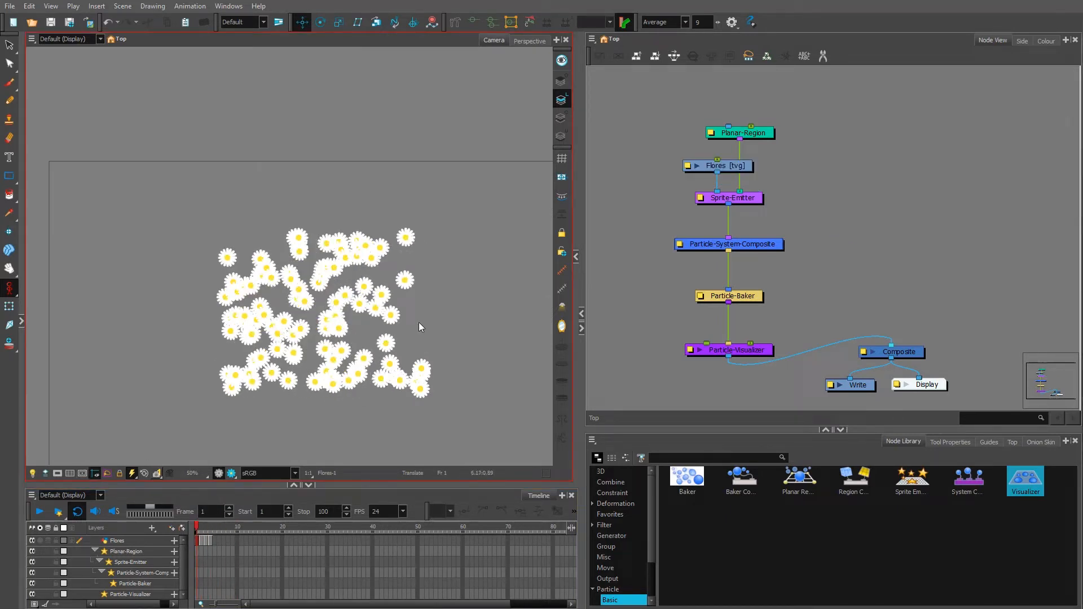
pyautogui.moveTo(580, 279); pyautogui.dragTo(630, 279)
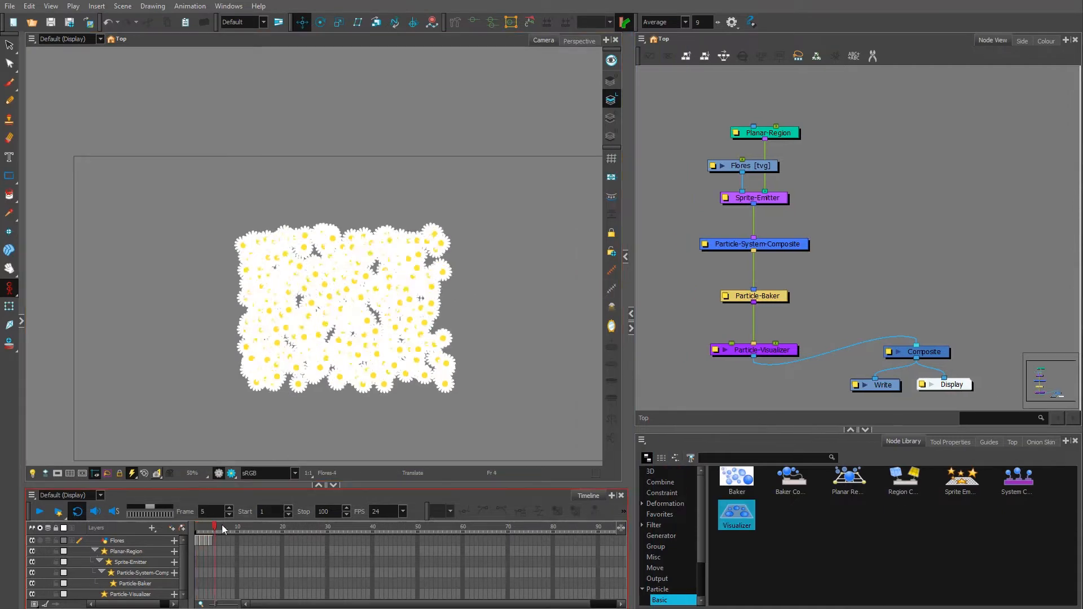
pyautogui.moveTo(204, 526); pyautogui.dragTo(296, 523)
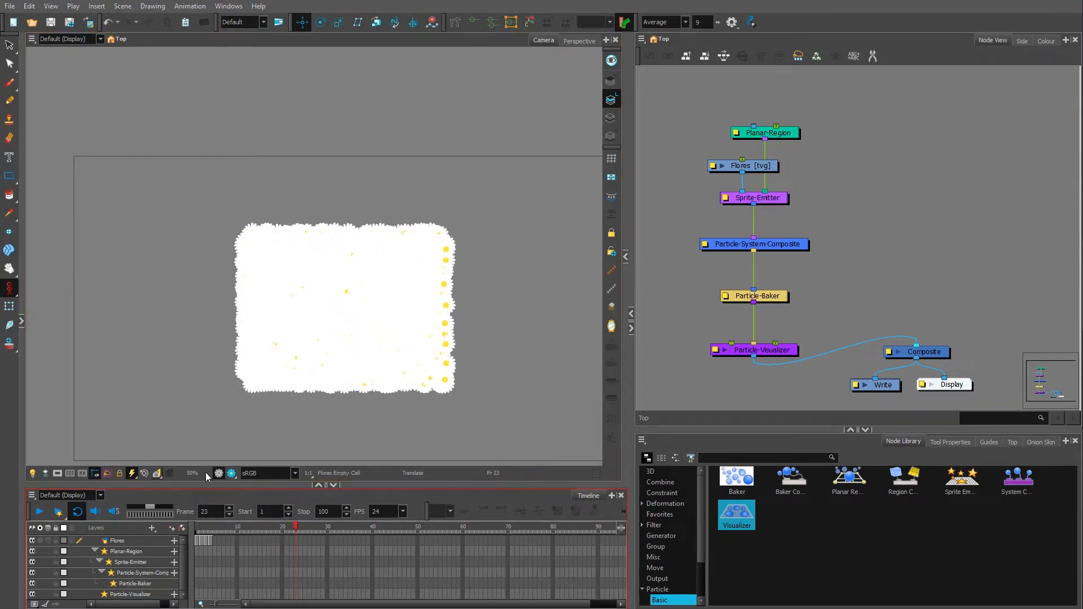
pyautogui.moveTo(265, 527); pyautogui.dragTo(177, 517)
pyautogui.scroll(-2, 382, 345)
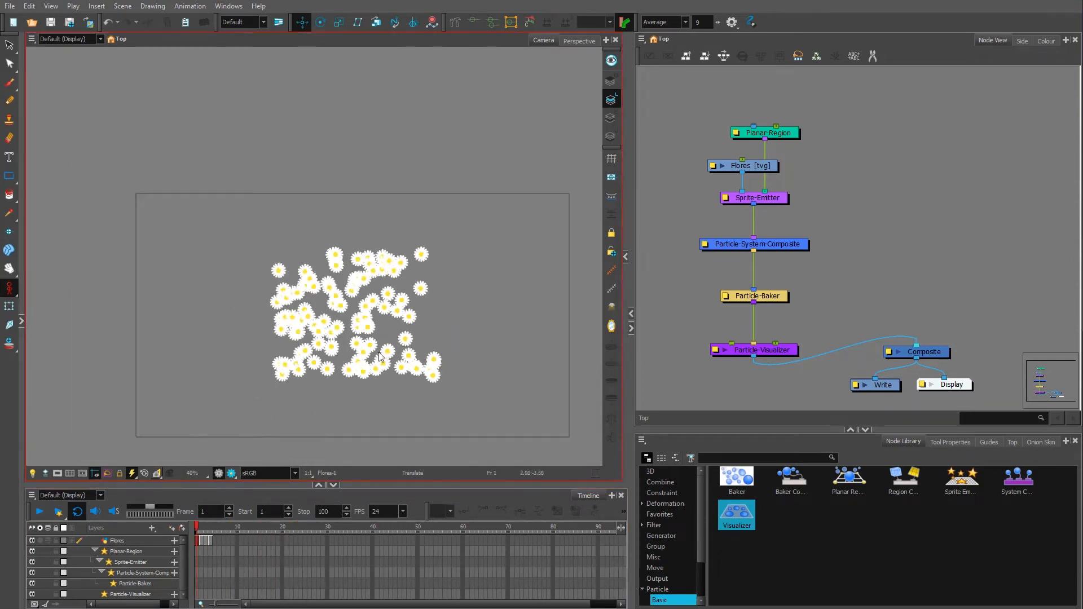
# - Open Sprite-Emitter's properties and examine its Number of Particles and Probability of Generating Any Particles settings
pyautogui.scroll(2, 412, 387)
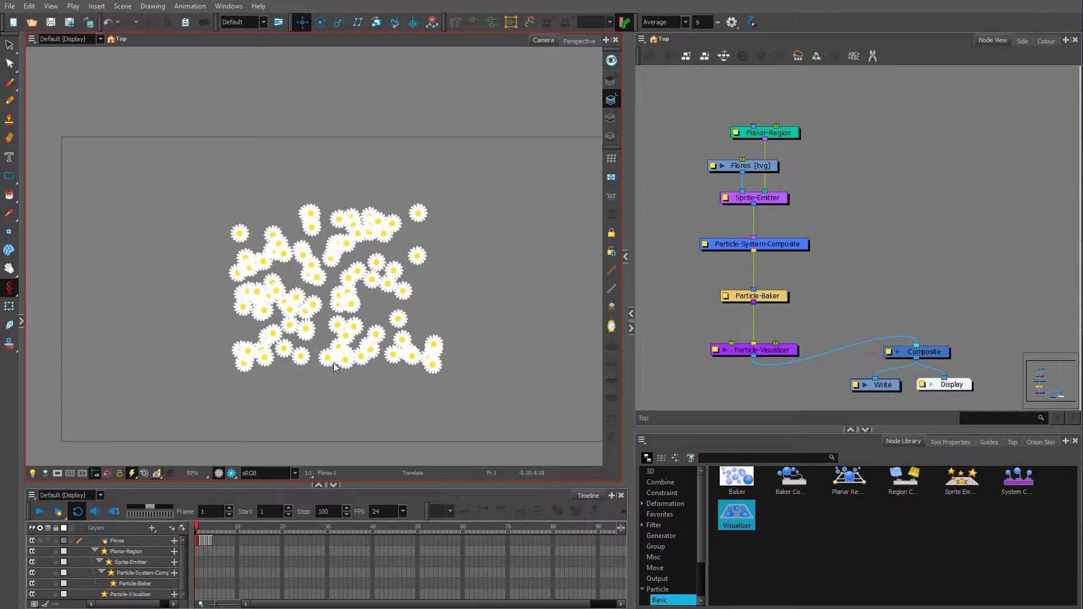
pyautogui.click(726, 199)
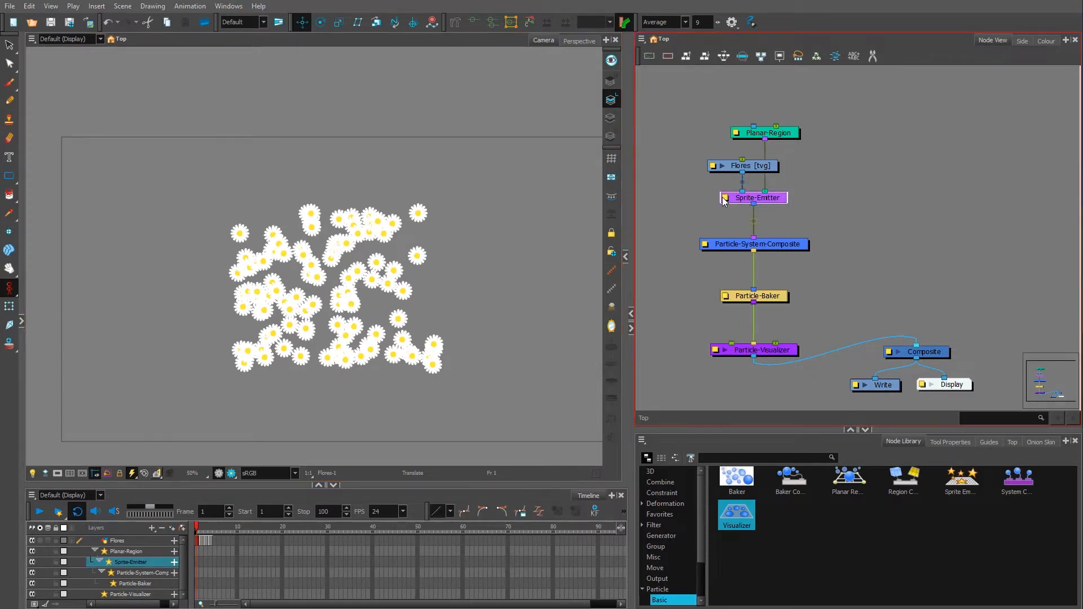
pyautogui.doubleClick(725, 198)
pyautogui.click(522, 129)
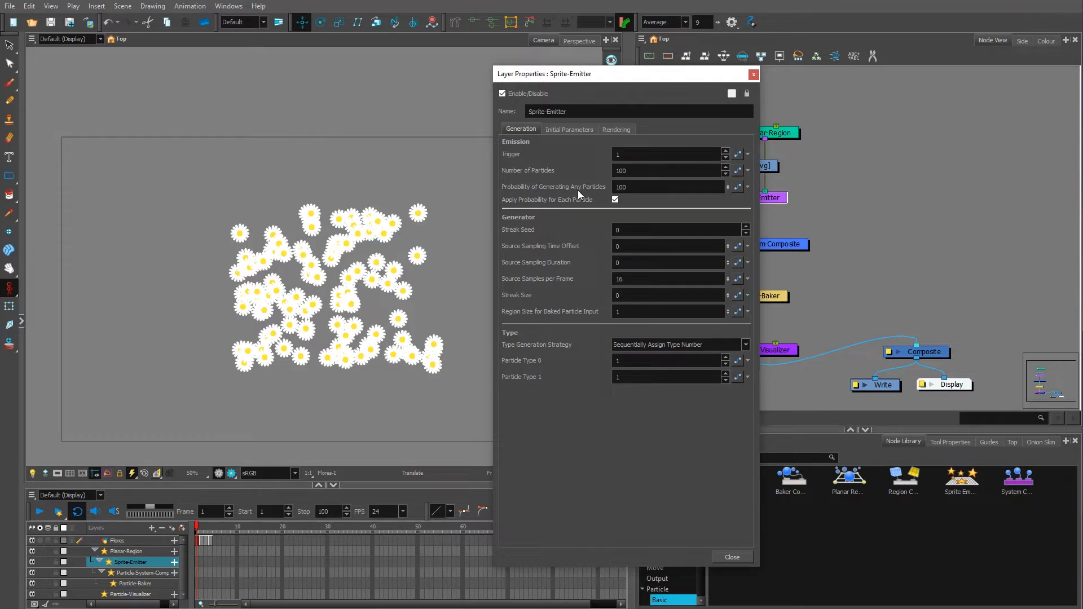
pyautogui.click(632, 187)
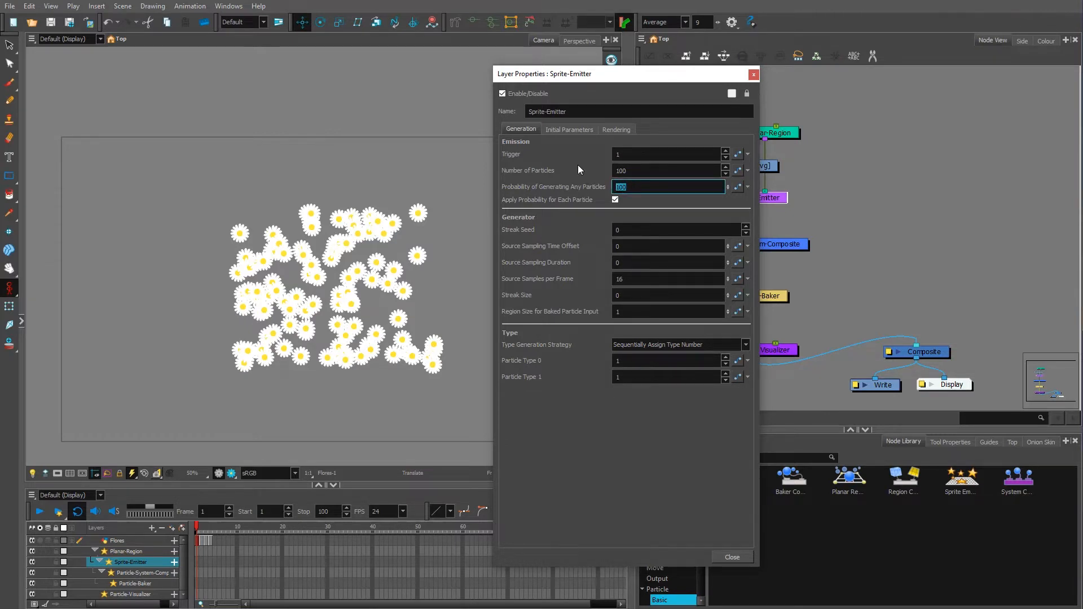
pyautogui.click(631, 168)
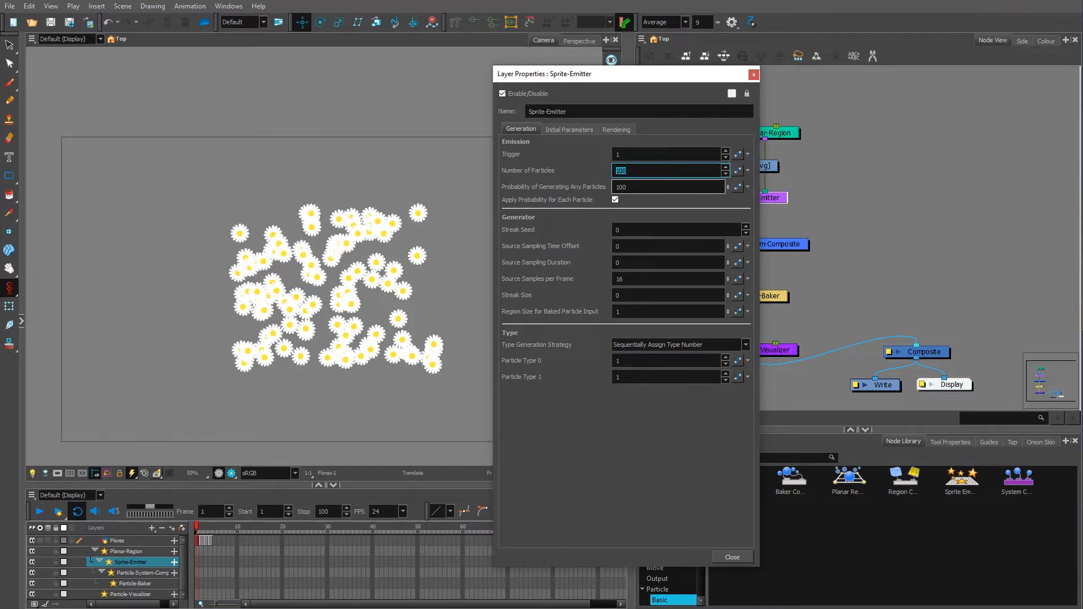
pyautogui.click(641, 187)
pyautogui.click(641, 171)
pyautogui.click(641, 187)
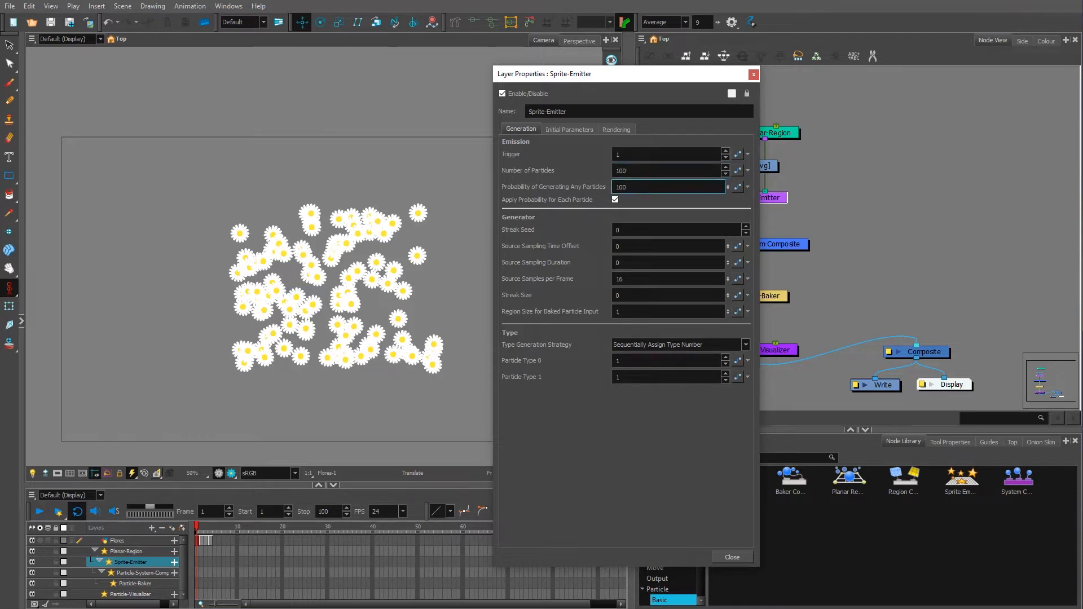
pyautogui.moveTo(637, 187); pyautogui.dragTo(608, 189)
pyautogui.hotkey('shift', 'Tab')
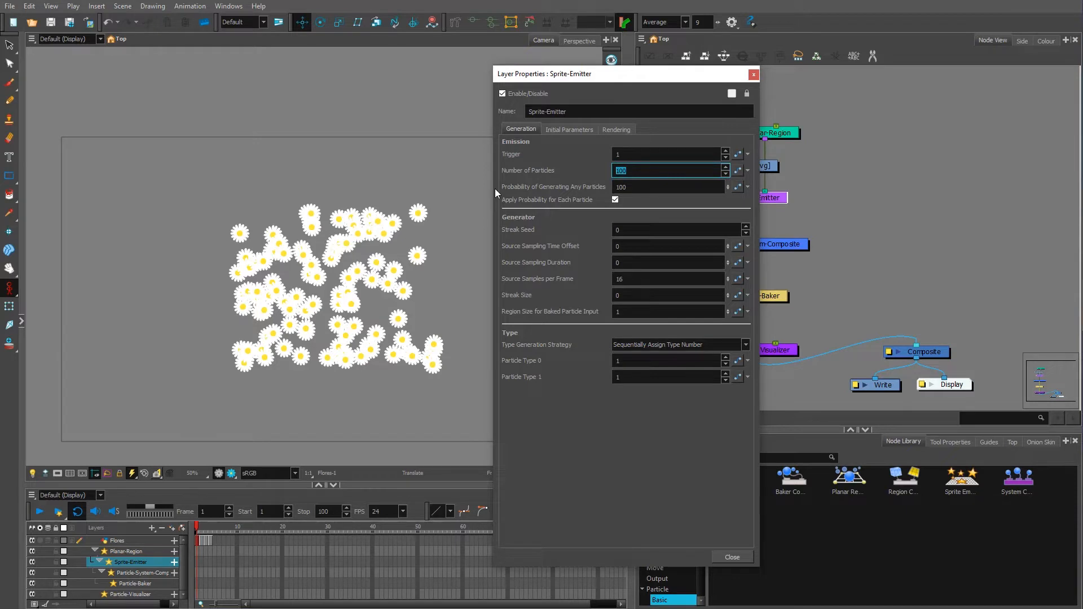
pyautogui.click(202, 526)
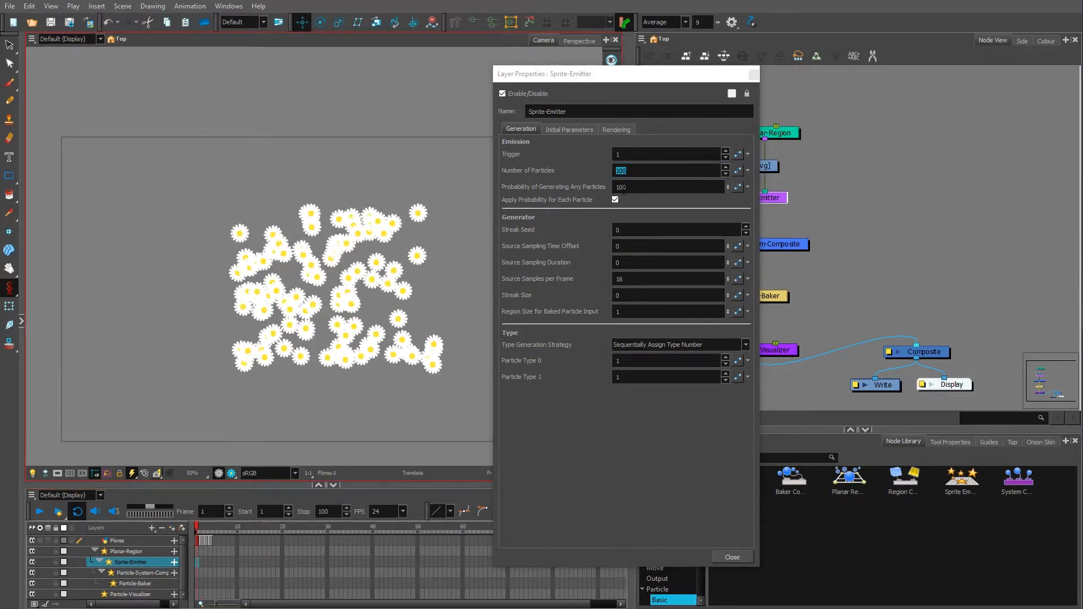
# - Set Sprite-Emitter's Probability of Generating Any Particles to 25 and its Number of Particles to 20
pyautogui.moveTo(637, 187); pyautogui.dragTo(439, 240)
pyautogui.write('2')
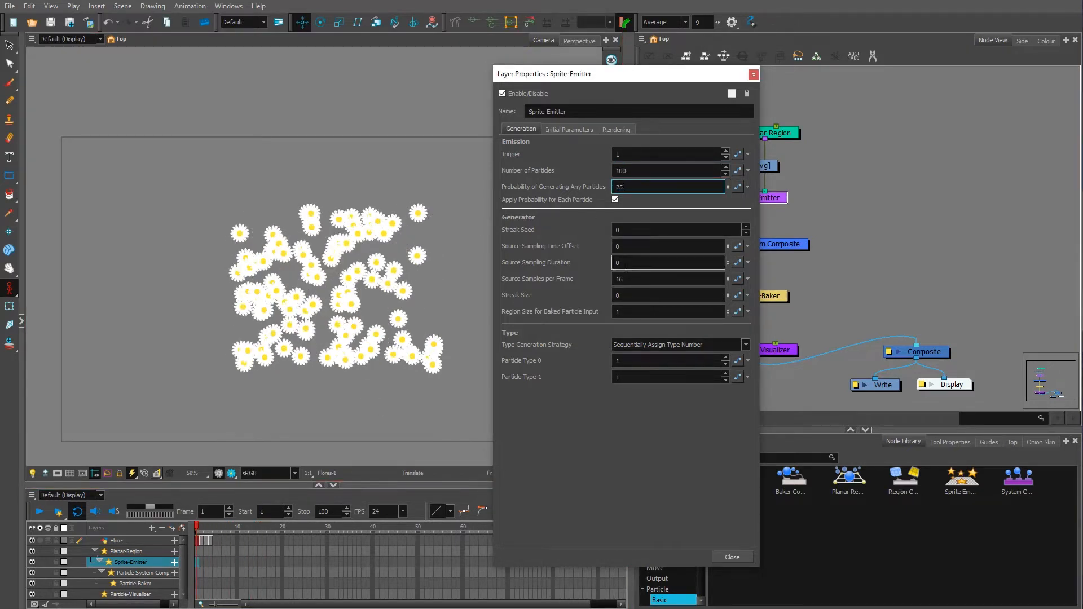
pyautogui.write('5')
pyautogui.moveTo(640, 169); pyautogui.dragTo(441, 236)
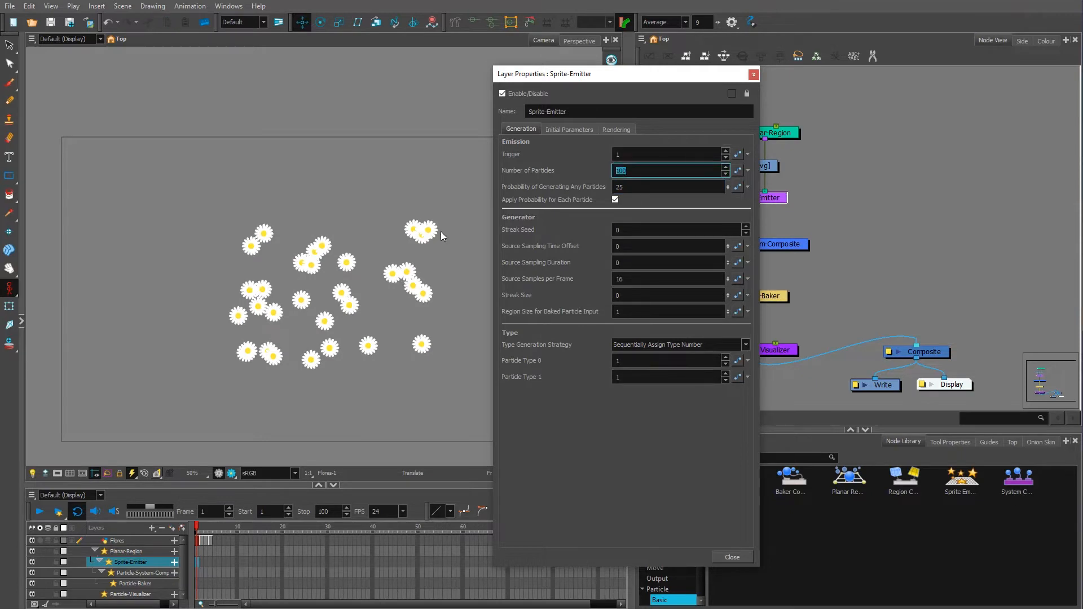
pyautogui.write('20')
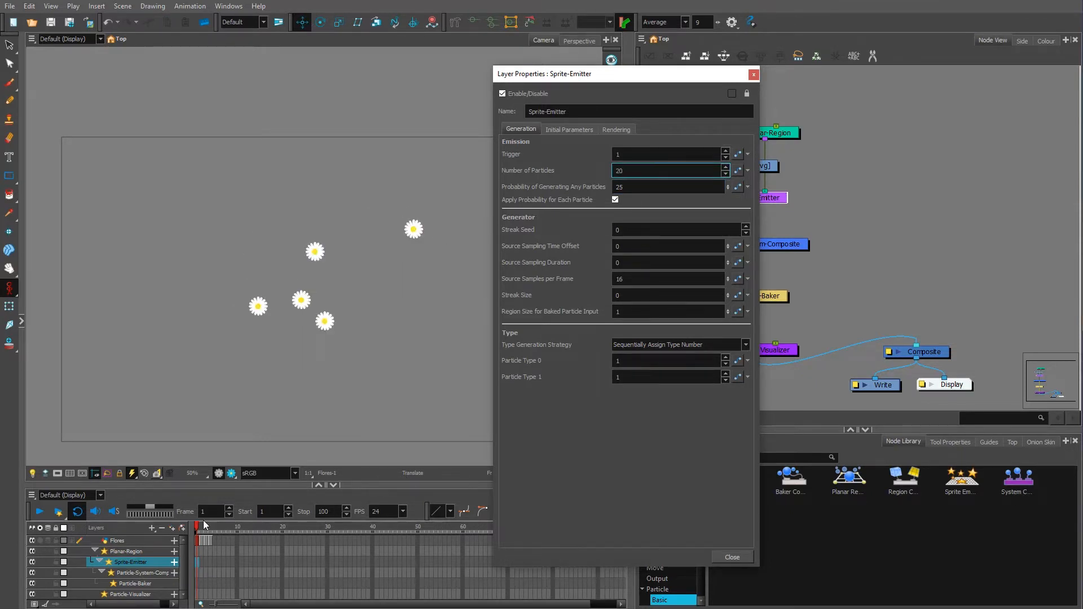
# - Preview how the daisies accumulate at frames 32 and 66, with the emitter's properties closed
pyautogui.moveTo(203, 524); pyautogui.dragTo(336, 526)
pyautogui.click(596, 469)
pyautogui.click(753, 74)
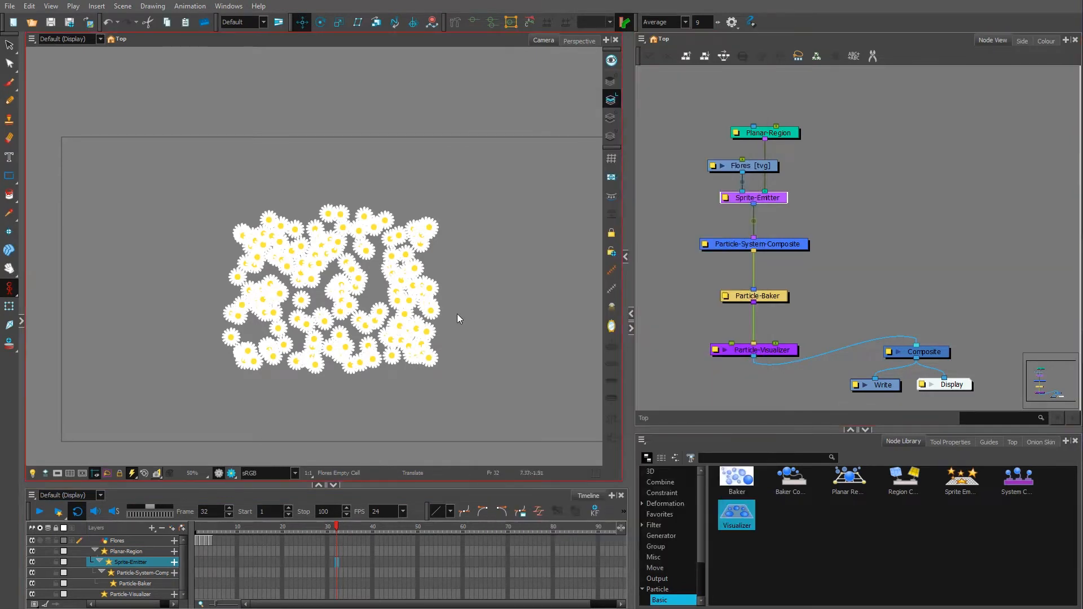
pyautogui.moveTo(337, 528); pyautogui.dragTo(489, 524)
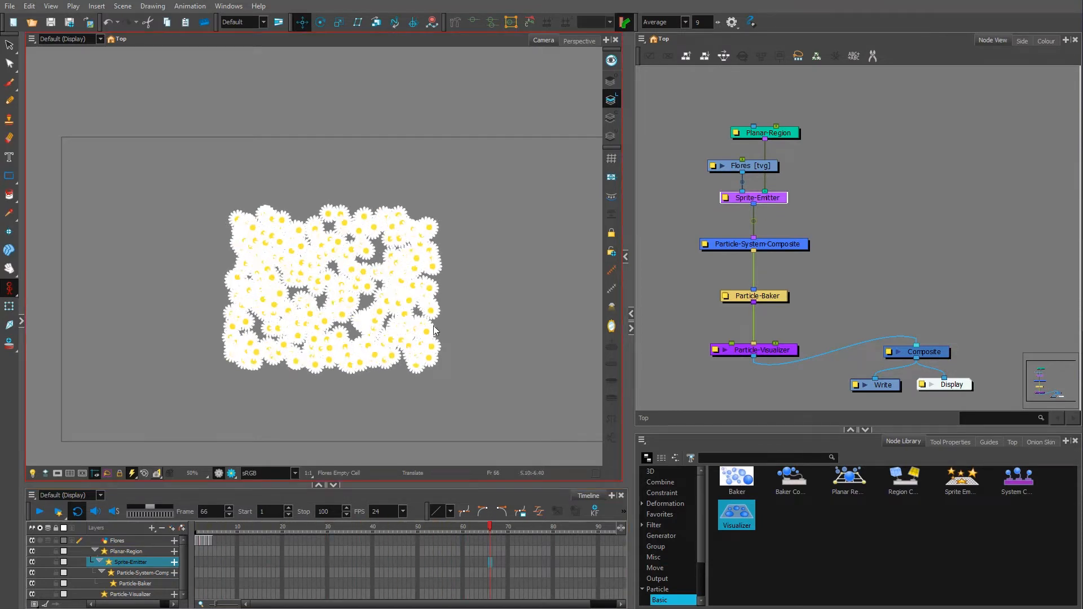
# - Move the Planar-Region node to the right of Flores and slightly above it, and show its region control in the Camera view
pyautogui.moveTo(789, 136); pyautogui.dragTo(896, 144)
pyautogui.scroll(-2, 873, 173)
pyautogui.scroll(3, 871, 155)
pyautogui.click(893, 152)
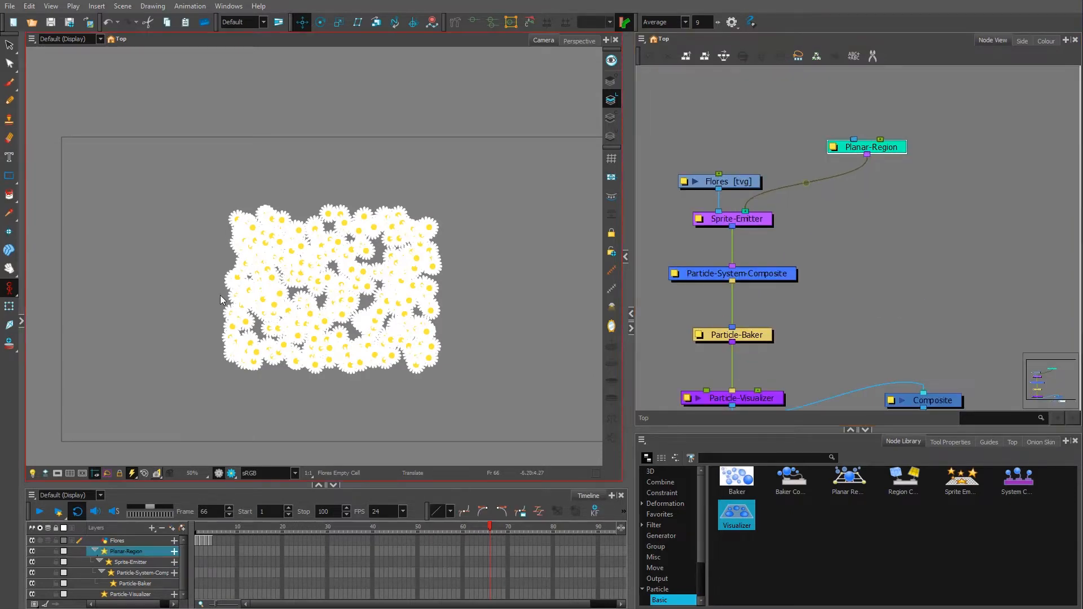
pyautogui.click(832, 106)
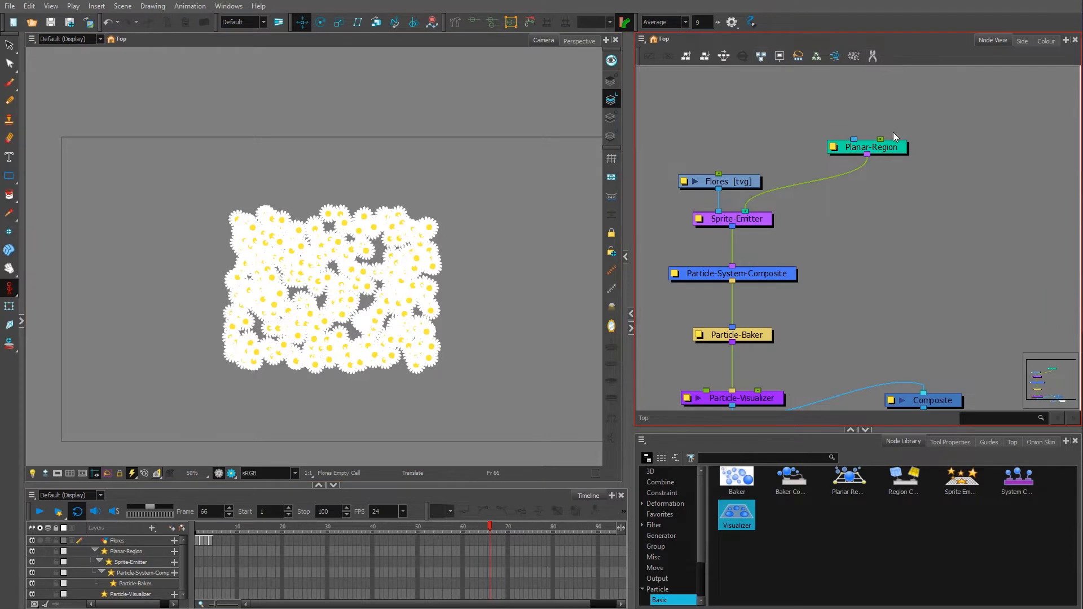
pyautogui.click(890, 148)
pyautogui.moveTo(891, 152); pyautogui.dragTo(892, 155)
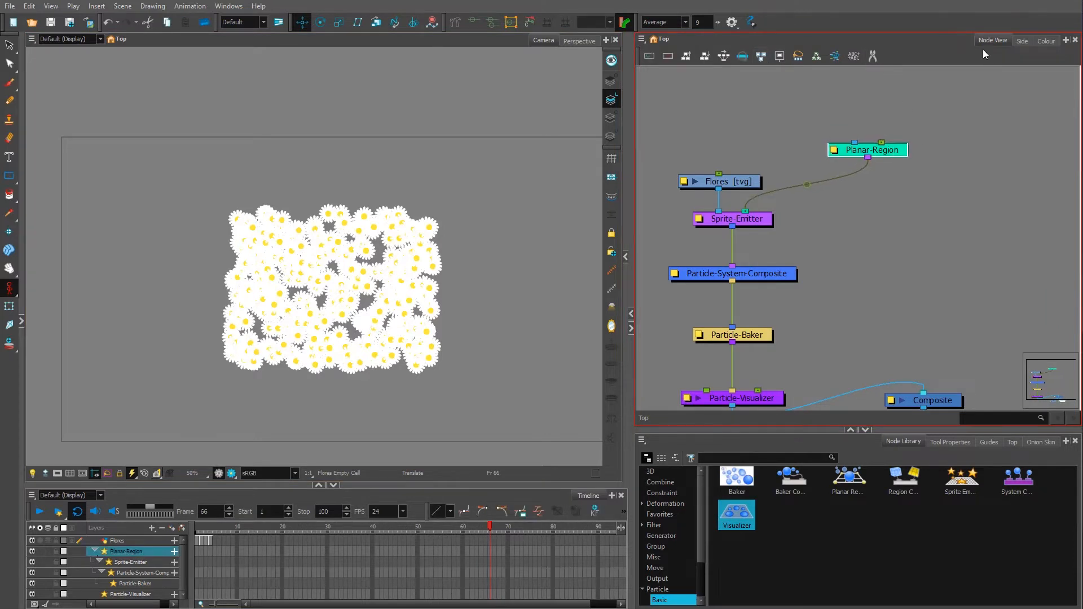
pyautogui.click(610, 271)
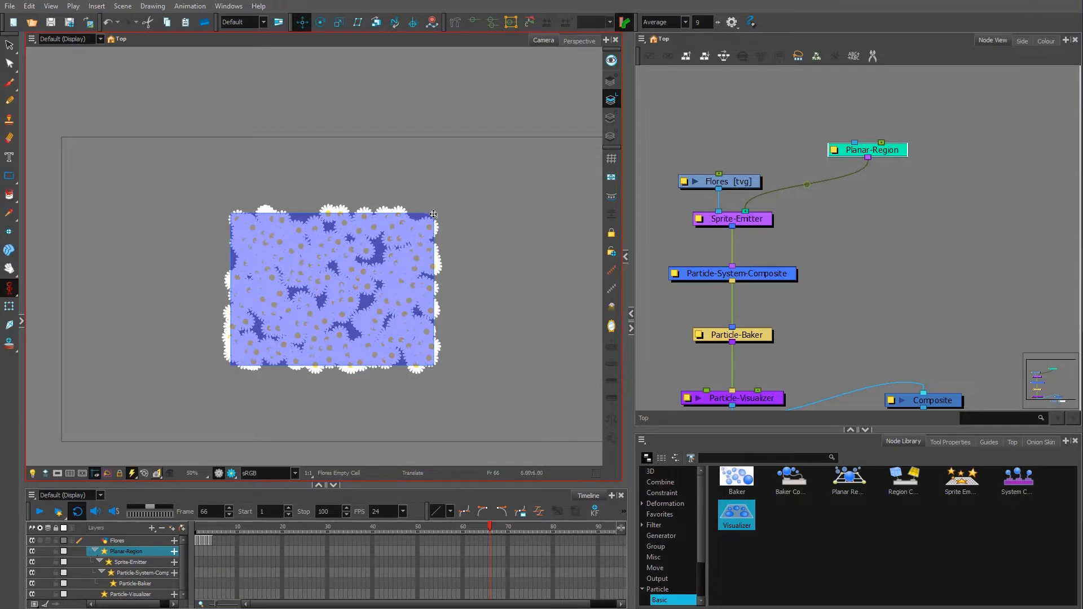
pyautogui.scroll(-2, 440, 231)
pyautogui.scroll(1, 540, 234)
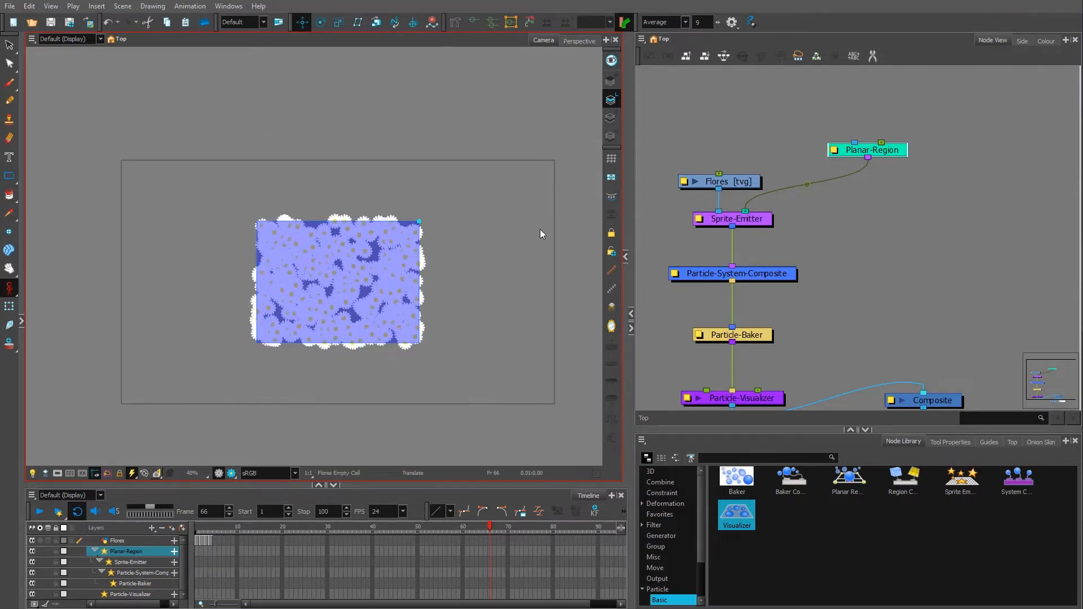
pyautogui.moveTo(900, 149); pyautogui.dragTo(891, 157)
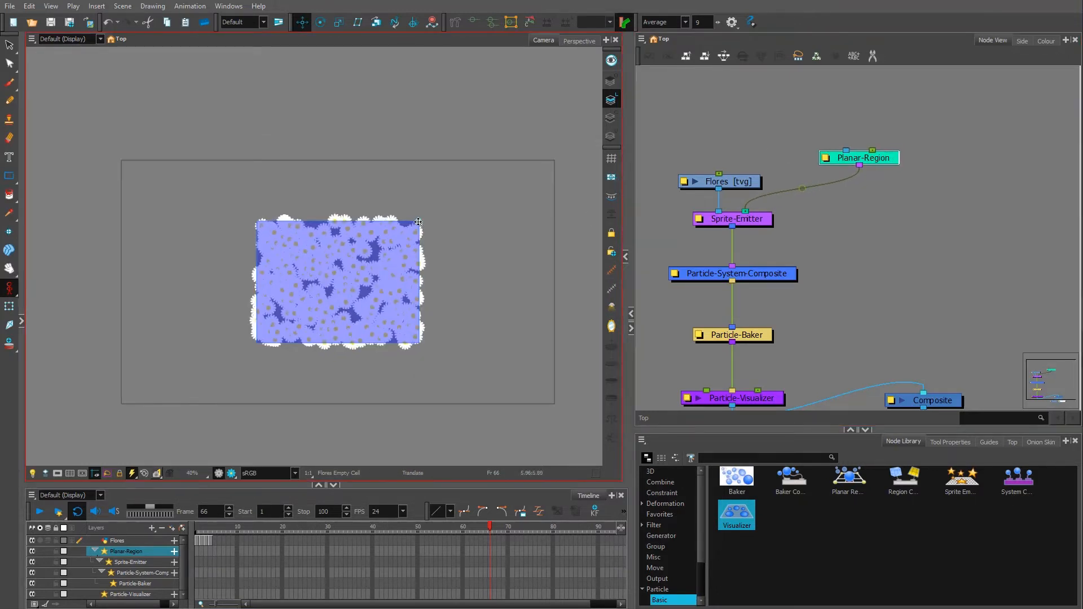
# - Try different sizes for the rectangular emission region in the Camera view, ending at about 19.66 wide and 18 high
pyautogui.moveTo(418, 221); pyautogui.dragTo(579, 126)
pyautogui.moveTo(501, 120); pyautogui.dragTo(390, 236)
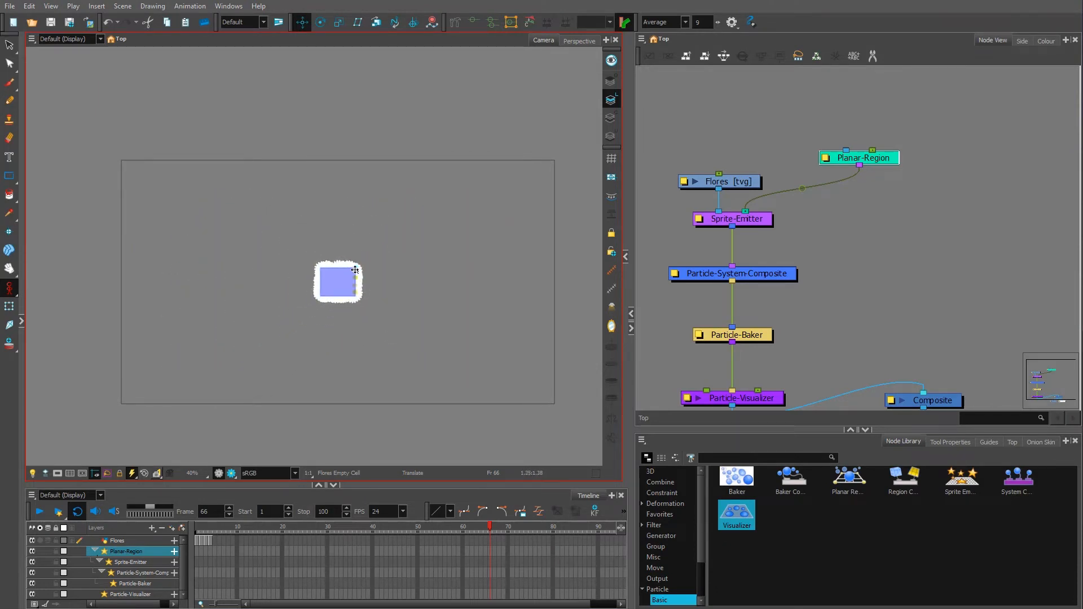
pyautogui.moveTo(355, 270); pyautogui.dragTo(466, 194)
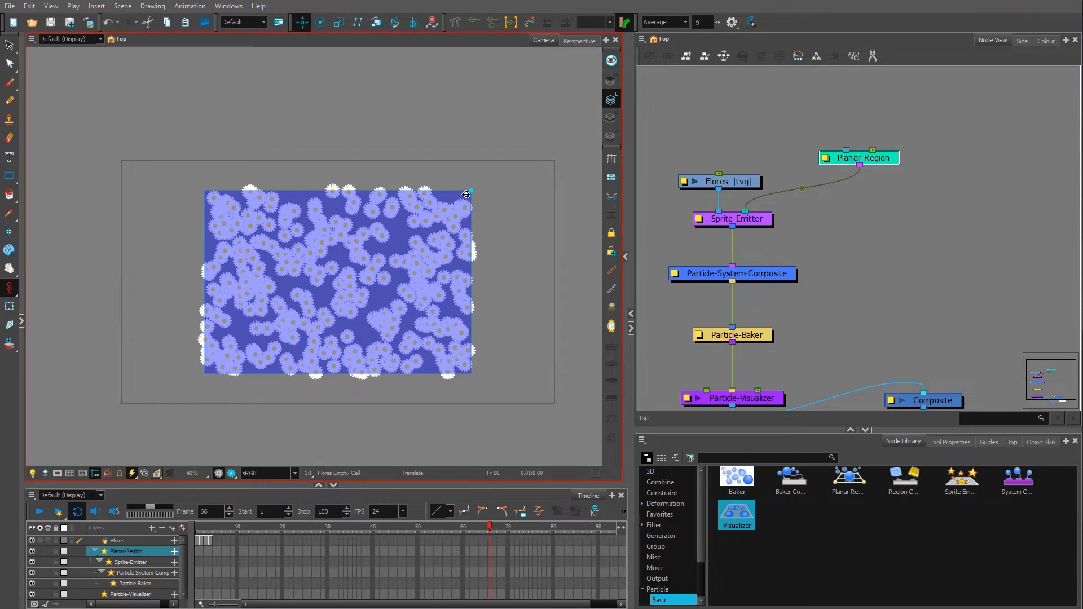
pyautogui.click(888, 286)
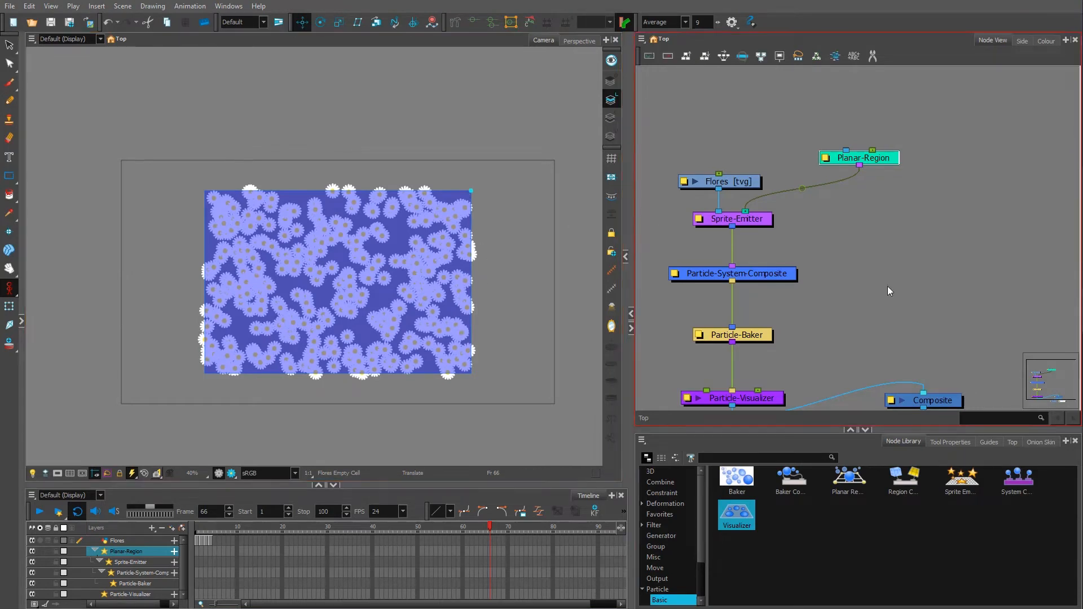
# - Change Planar-Region's shape type to Disc and enlarge its maximum radius to about 8.16 in the Camera view
pyautogui.click(826, 159)
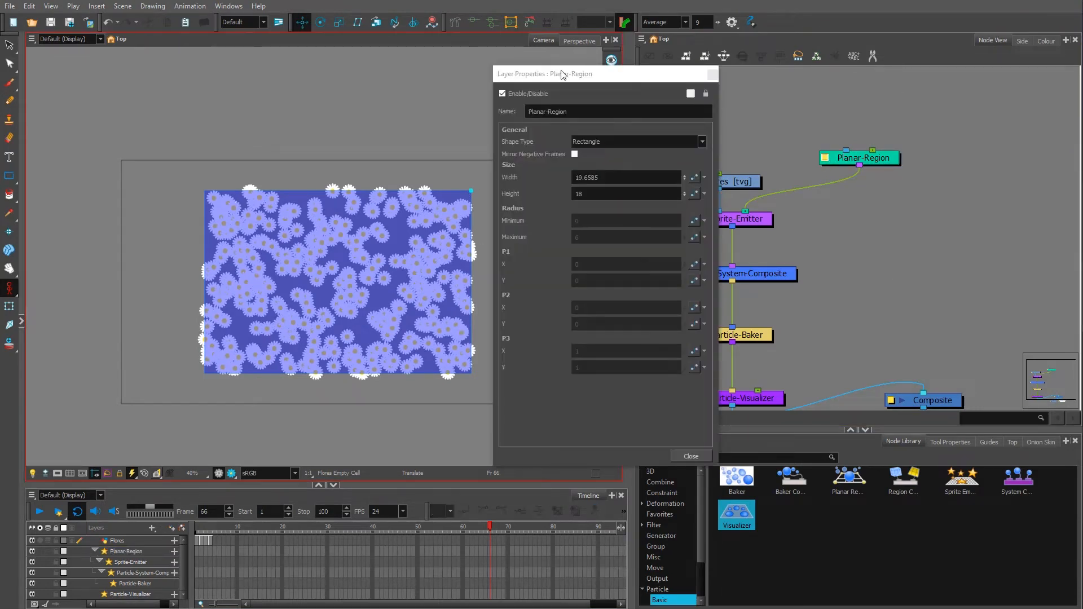
pyautogui.moveTo(560, 75); pyautogui.dragTo(578, 85)
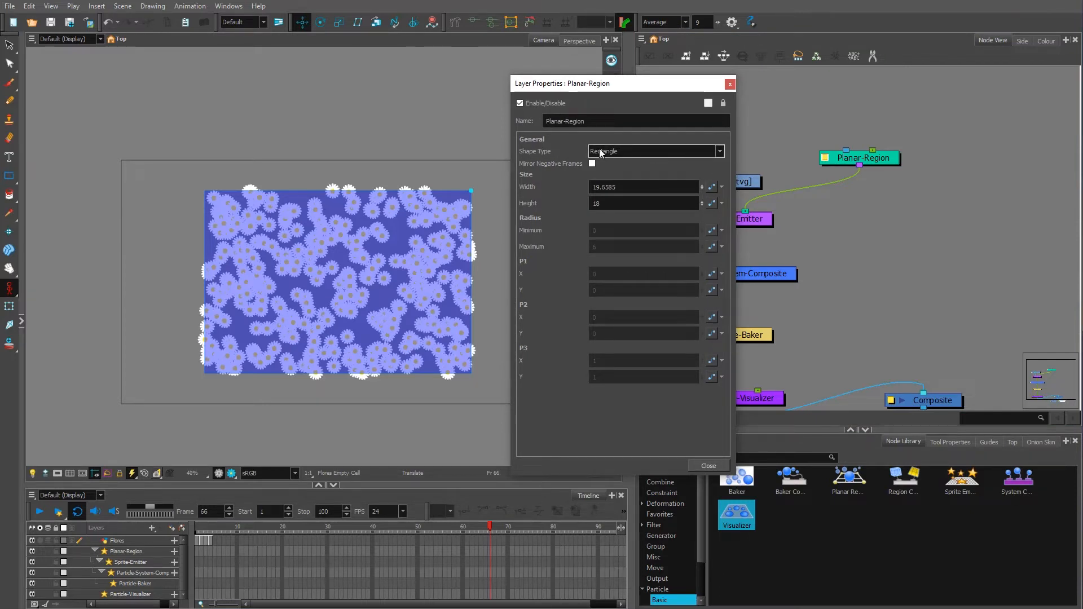
pyautogui.click(634, 150)
pyautogui.click(610, 165)
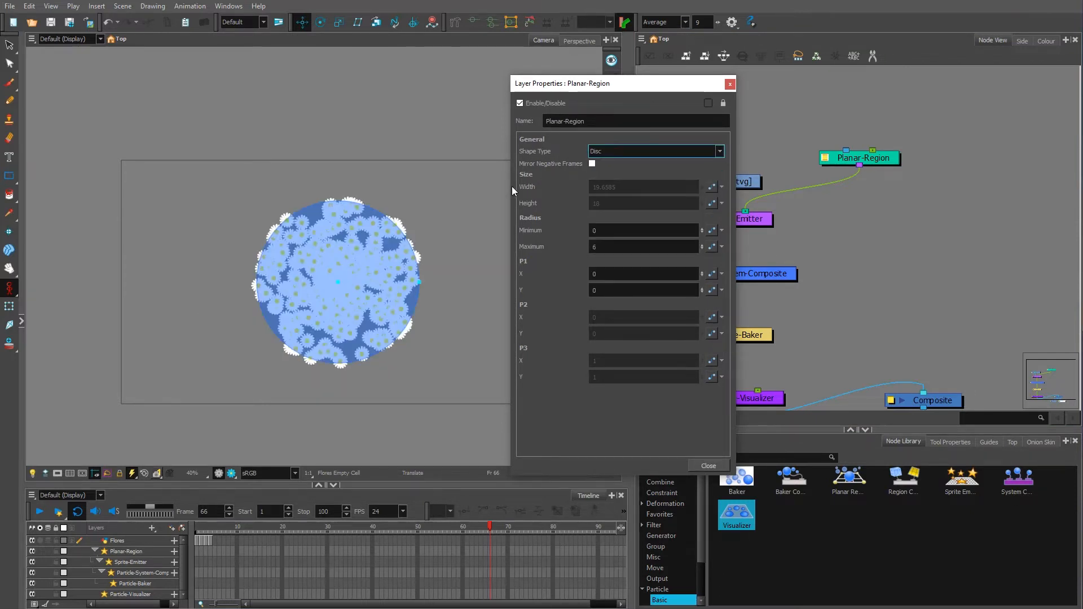
pyautogui.moveTo(419, 281); pyautogui.dragTo(447, 282)
# - Change the region's shape type to Triangle and spread its corners to about (-8.24, 5.22), (2.10, -4.77) and (9.33, 7.37)
pyautogui.click(720, 151)
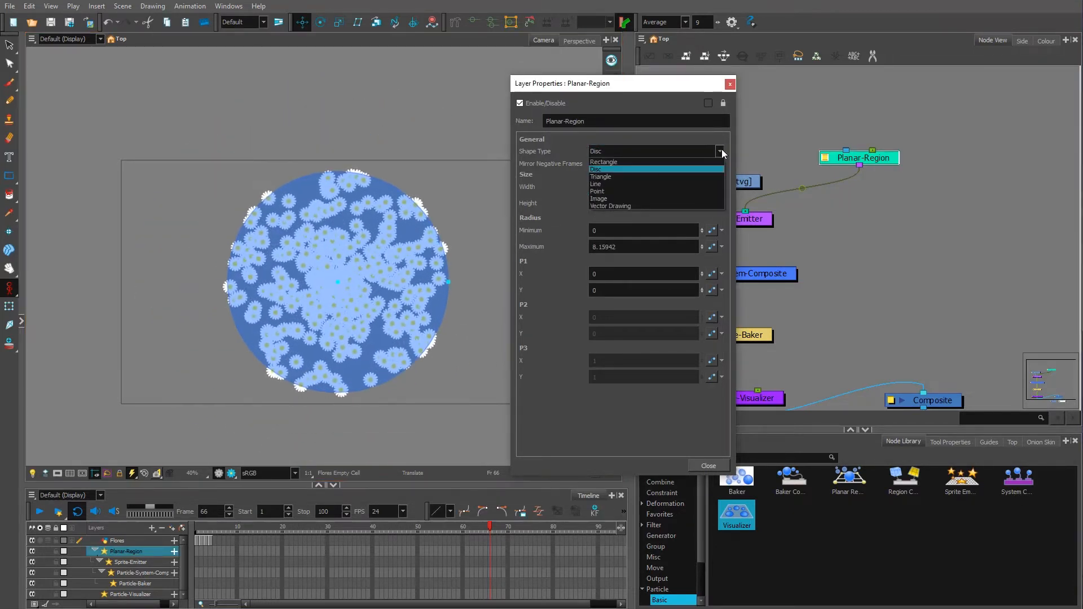
pyautogui.click(611, 177)
pyautogui.click(346, 273)
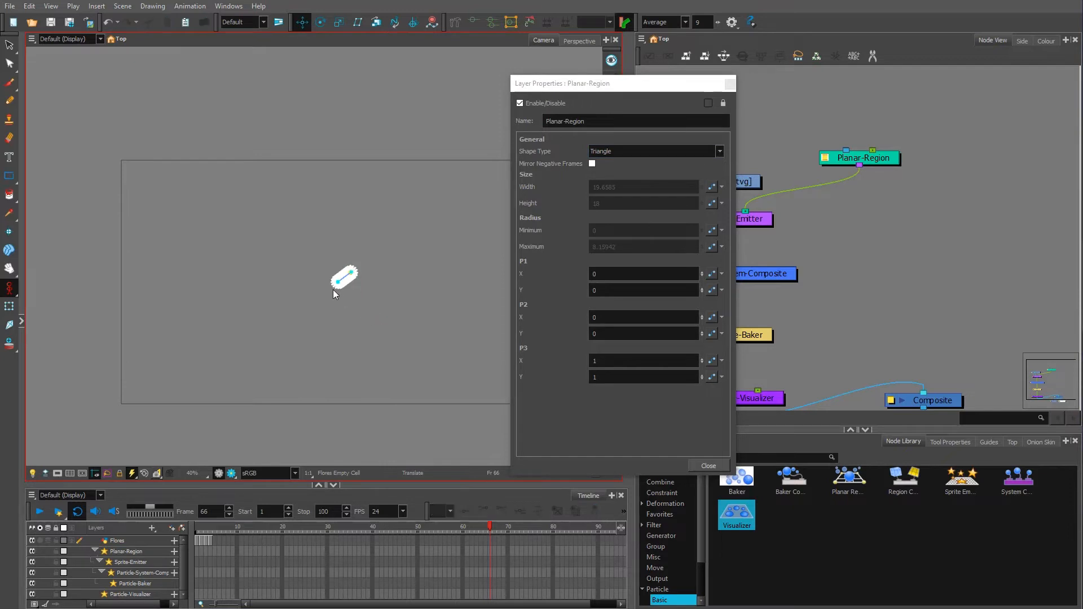
pyautogui.moveTo(341, 290); pyautogui.dragTo(368, 331)
pyautogui.moveTo(351, 273); pyautogui.dragTo(463, 207)
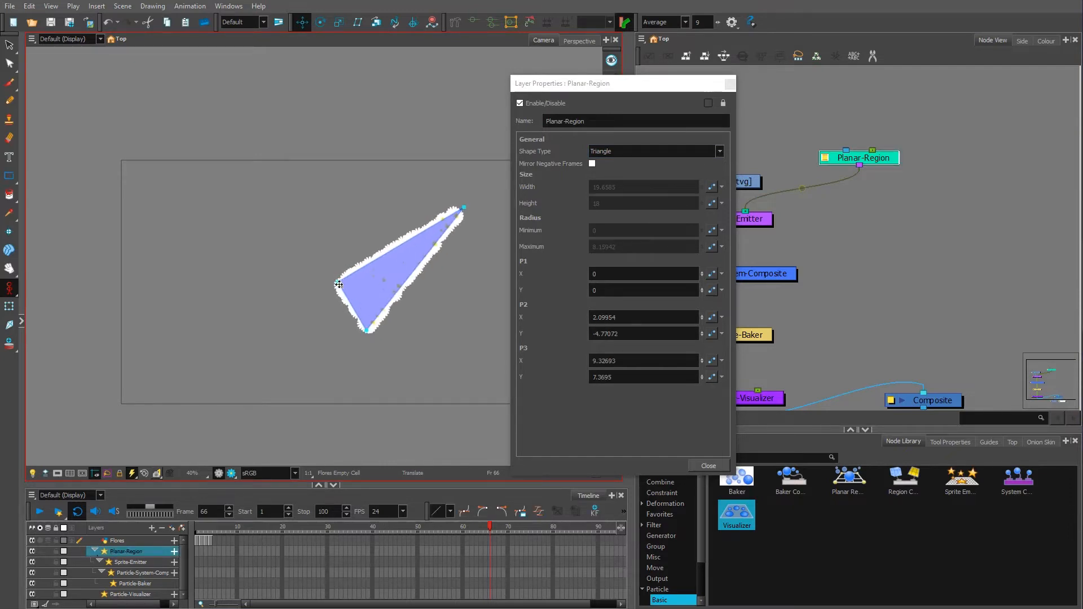
pyautogui.moveTo(311, 269); pyautogui.dragTo(226, 229)
# - Change the region's shape type to Line and look over the remaining shape types
pyautogui.click(637, 151)
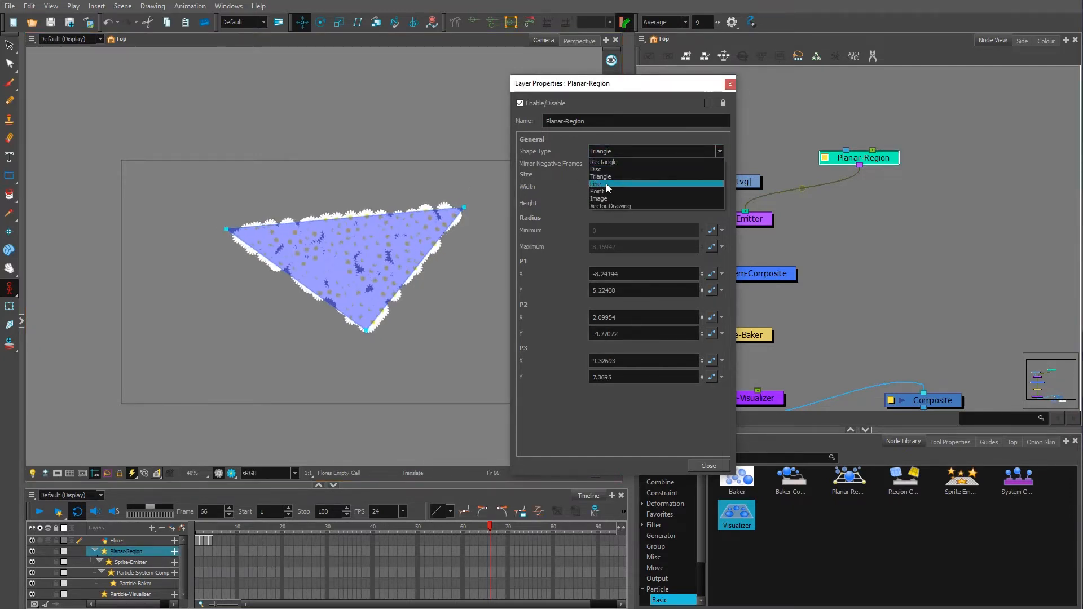
pyautogui.click(607, 184)
pyautogui.click(721, 153)
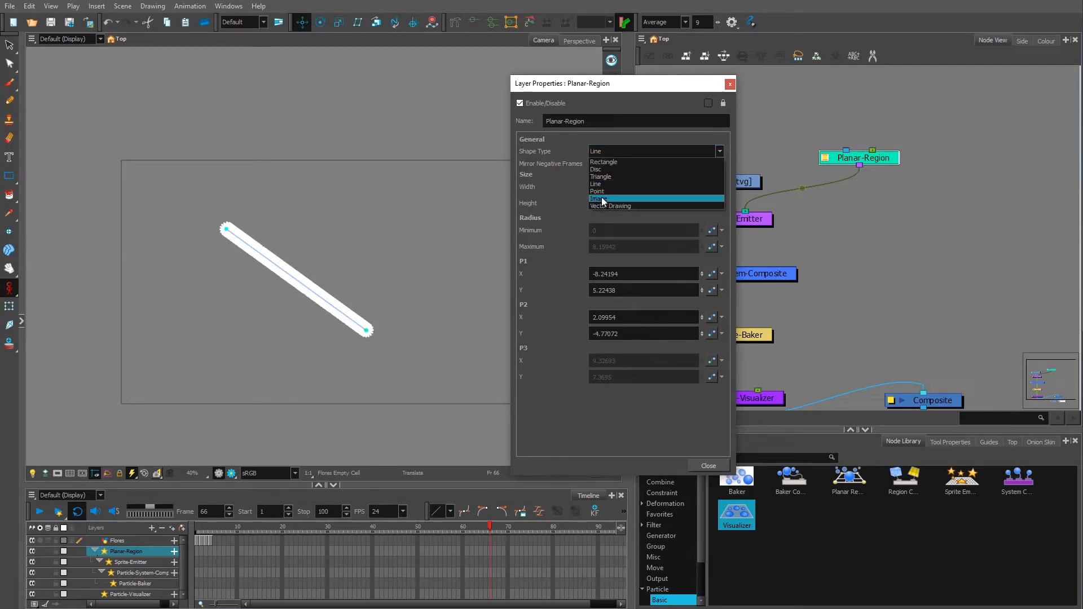
pyautogui.click(847, 153)
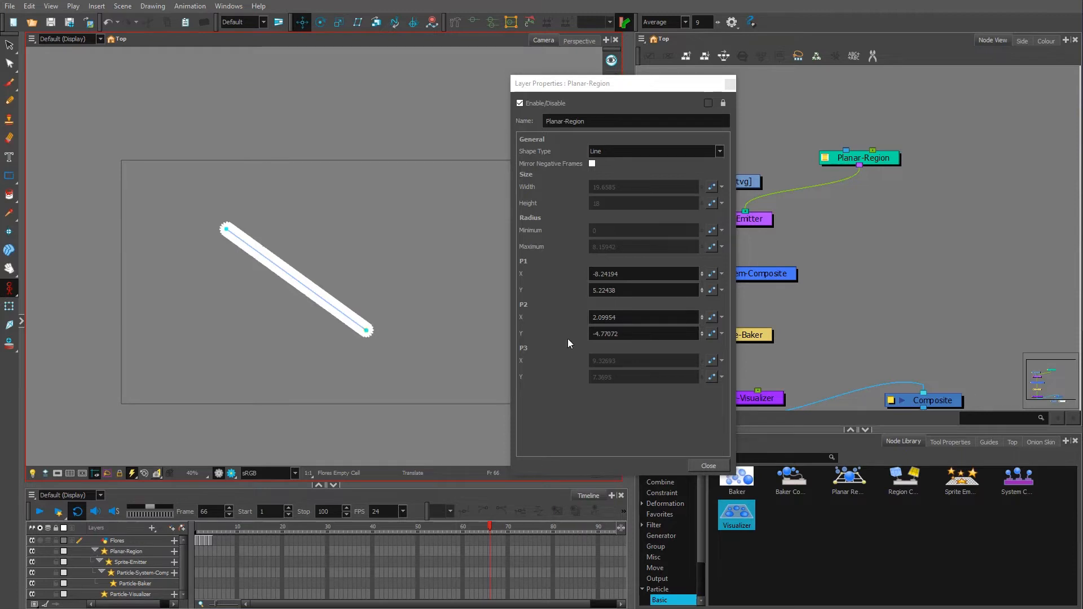
# - Set Planar-Region's shape type to Rectangle and resize it to a wide, low area around the frame's centre
pyautogui.click(662, 151)
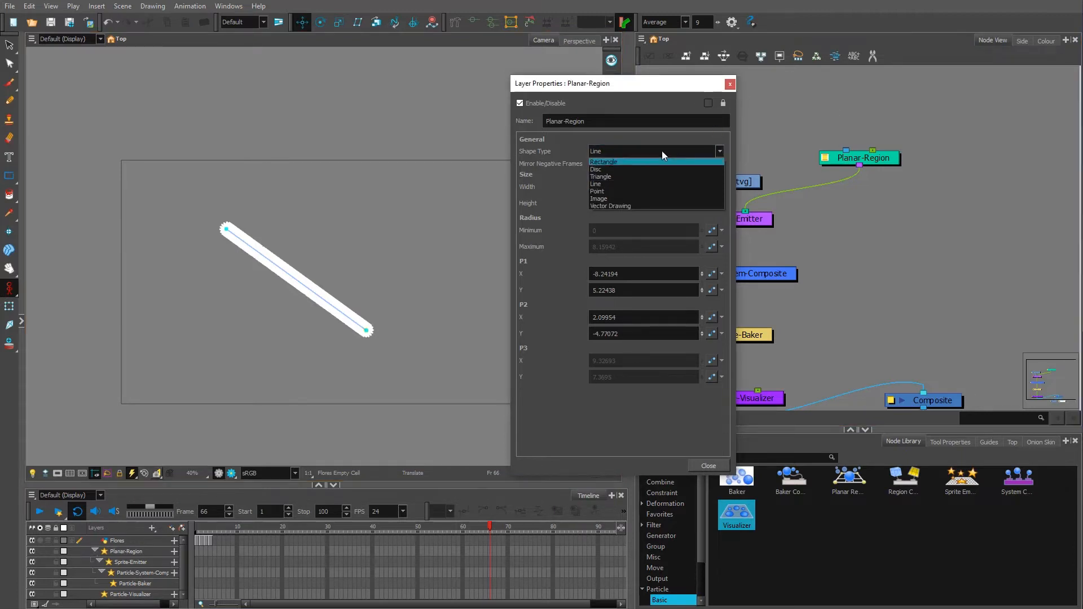
pyautogui.click(611, 162)
pyautogui.click(461, 200)
pyautogui.moveTo(474, 186); pyautogui.dragTo(440, 249)
pyautogui.click(749, 137)
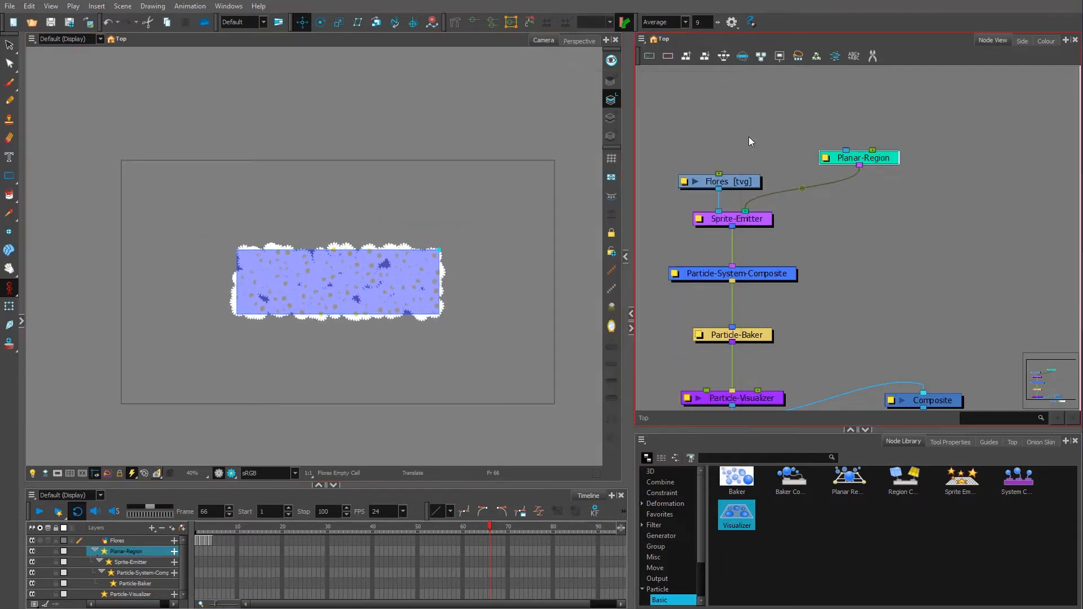
pyautogui.click(872, 259)
pyautogui.scroll(1, 292, 269)
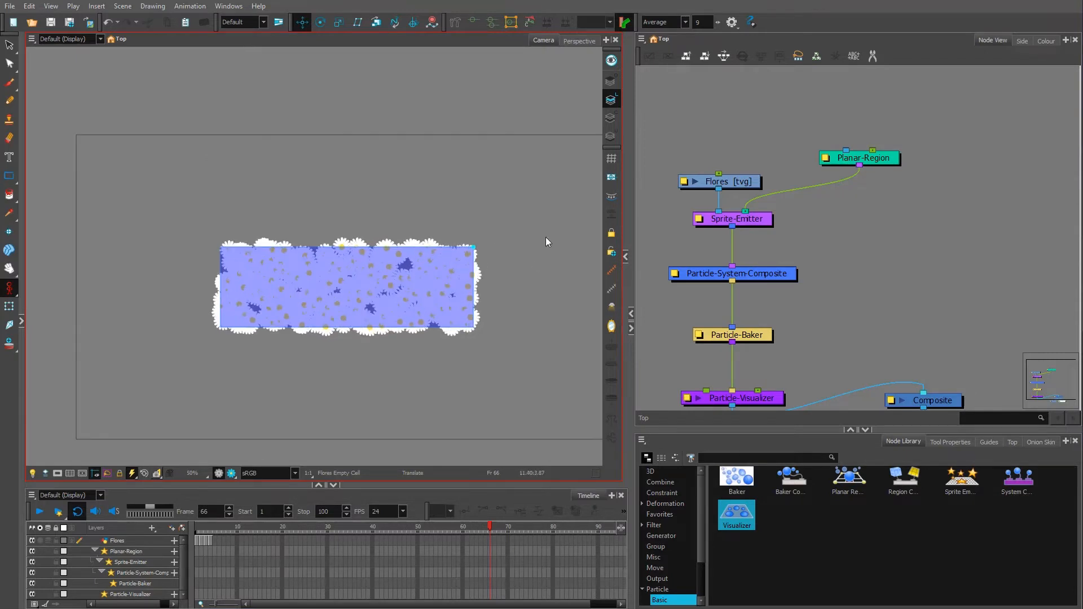
pyautogui.click(880, 156)
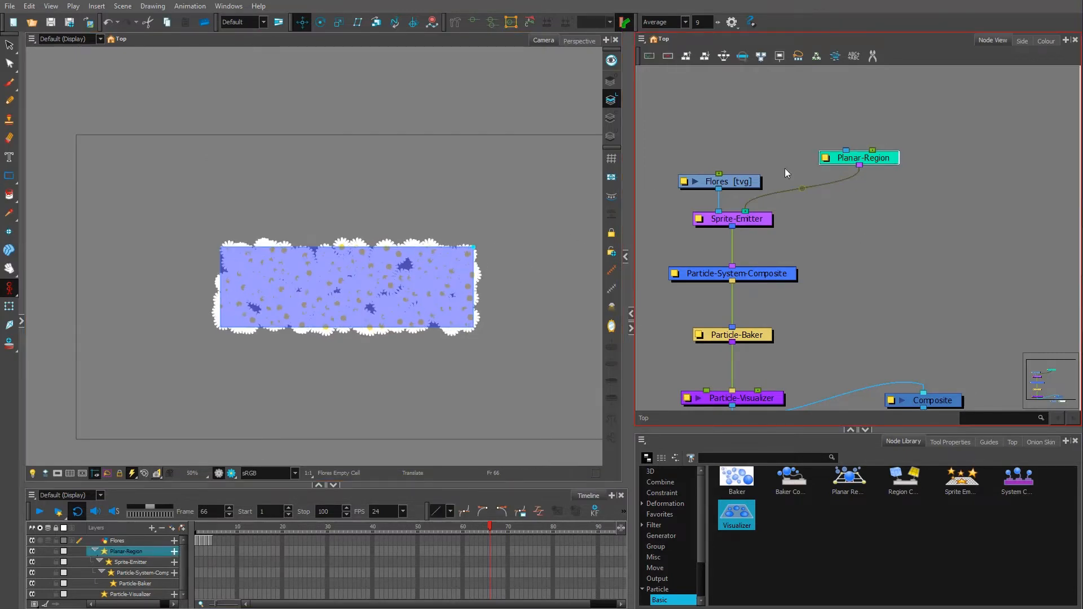
# - Add a peg node and connect it above Planar-Region in the Node view
pyautogui.click(357, 275)
pyautogui.click(631, 317)
pyautogui.click(894, 246)
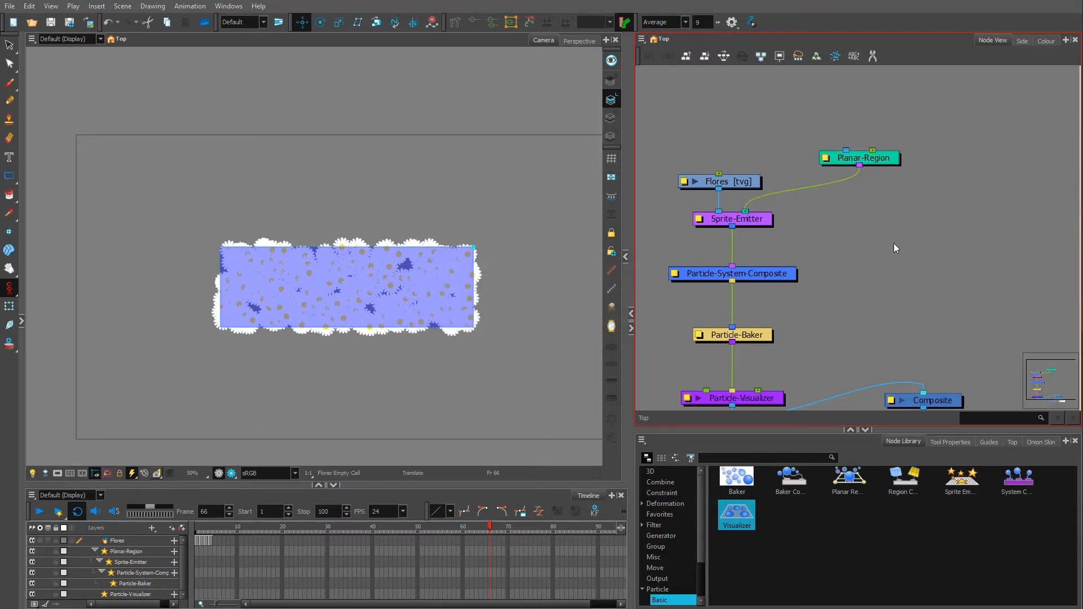
pyautogui.hotkey('ctrl', 'p')
pyautogui.moveTo(877, 156); pyautogui.dragTo(874, 150)
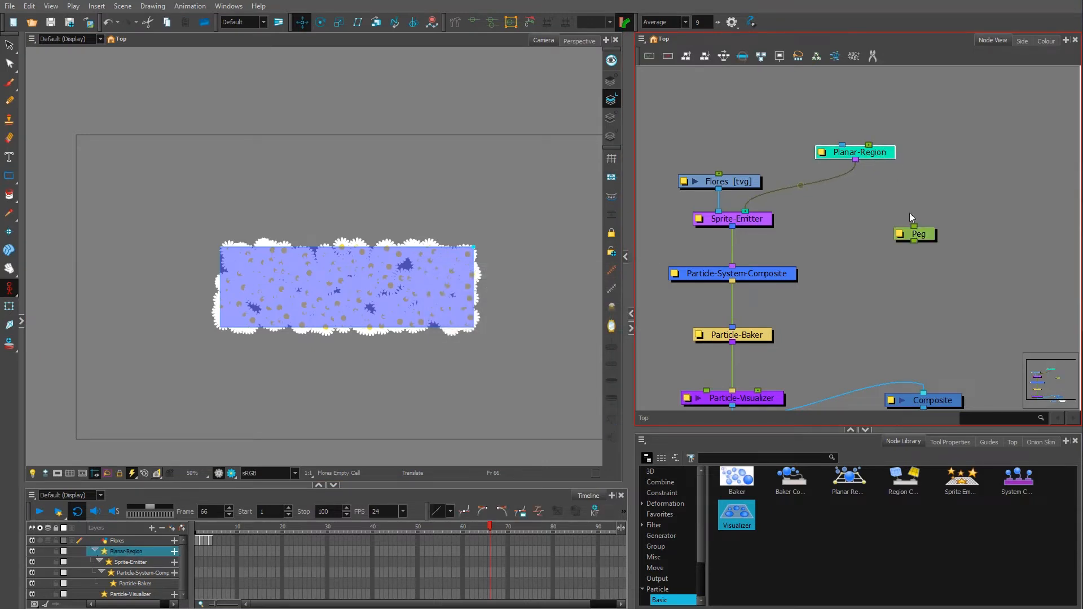
pyautogui.moveTo(926, 233); pyautogui.dragTo(869, 144)
pyautogui.click(906, 124)
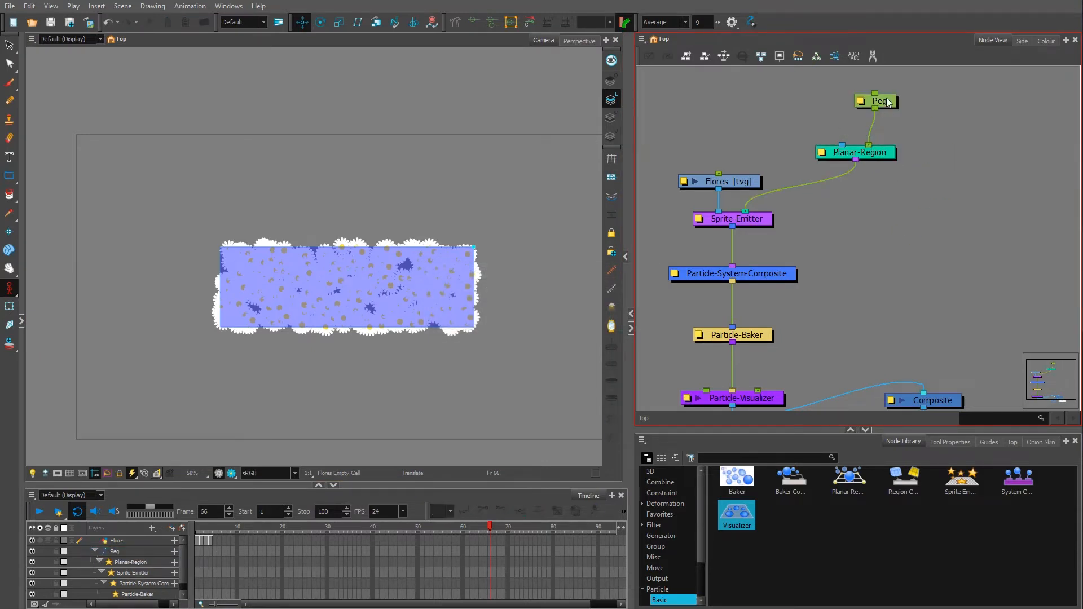
# - Widen the Camera view and use the peg to move the emission region to the upper centre of the camera frame
pyautogui.click(888, 102)
pyautogui.moveTo(386, 298)
pyautogui.mouseDown()
pyautogui.moveTo(462, 253)
pyautogui.moveTo(339, 237)
pyautogui.moveTo(355, 249)
pyautogui.moveTo(348, 276)
pyautogui.mouseUp()
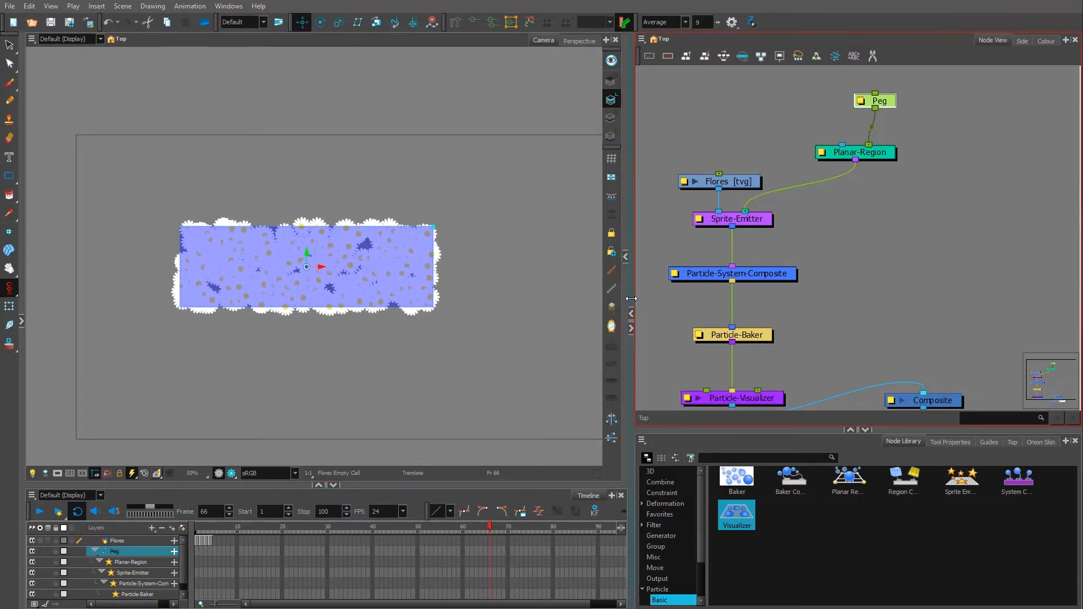
pyautogui.moveTo(631, 299); pyautogui.dragTo(721, 298)
pyautogui.moveTo(392, 284)
pyautogui.mouseDown()
pyautogui.moveTo(437, 278)
pyautogui.moveTo(439, 252)
pyautogui.moveTo(426, 250)
pyautogui.mouseUp()
pyautogui.click(862, 215)
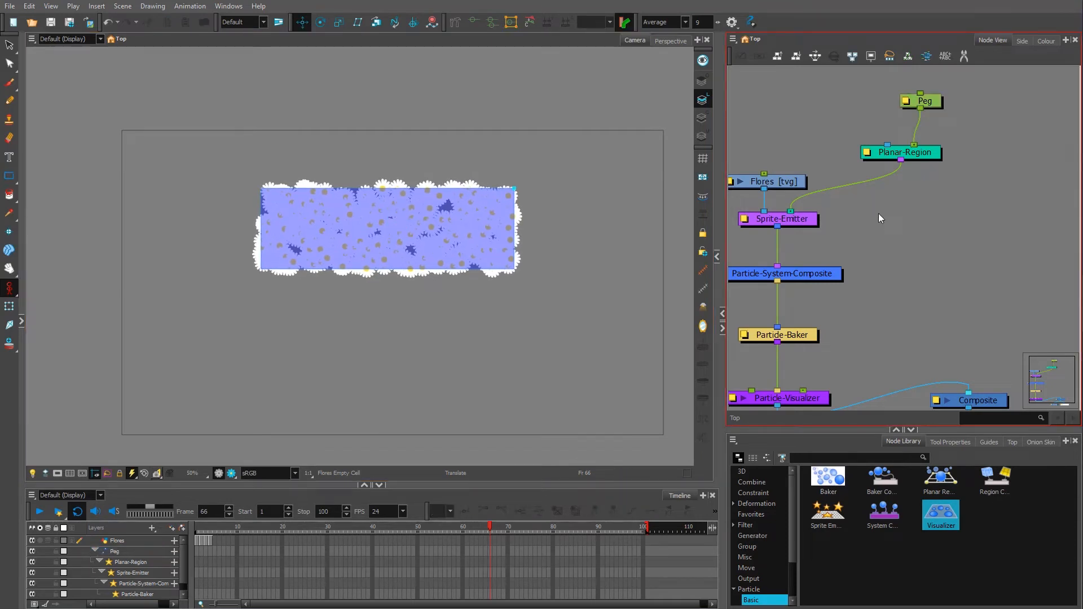
# - Hide the region's overlay in the Camera view and preview the daisy emission up to frame 31
pyautogui.click(703, 290)
pyautogui.moveTo(202, 527); pyautogui.dragTo(332, 528)
pyautogui.click(925, 158)
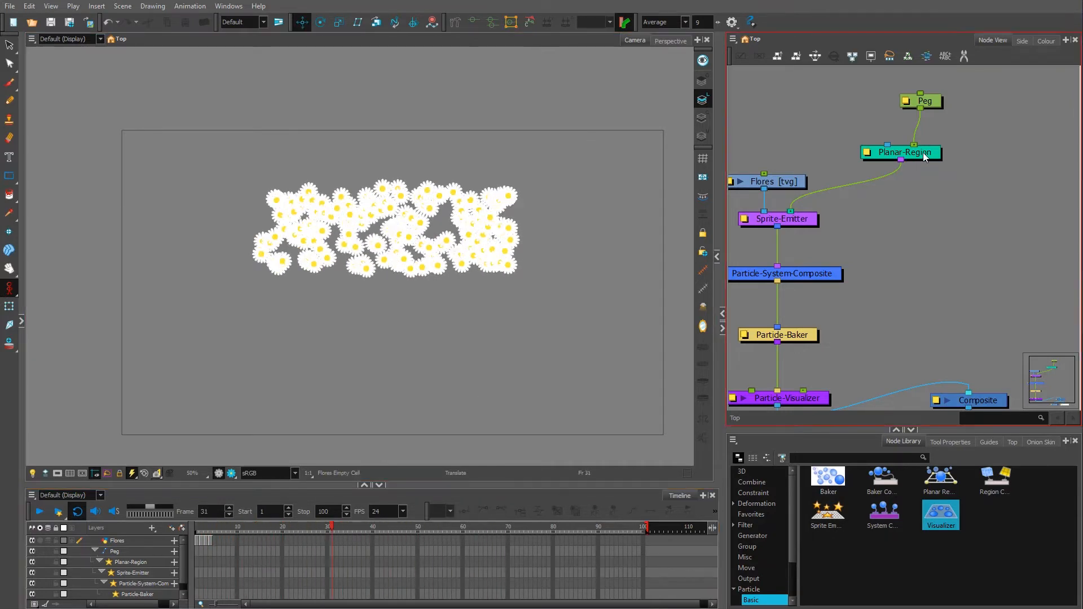
pyautogui.click(920, 184)
# - Add a Velocity particle modifier connected to Particle-System-Composite and preview the particles' motion up to frame 41
pyautogui.scroll(-1, 856, 198)
pyautogui.scroll(-1, 481, 333)
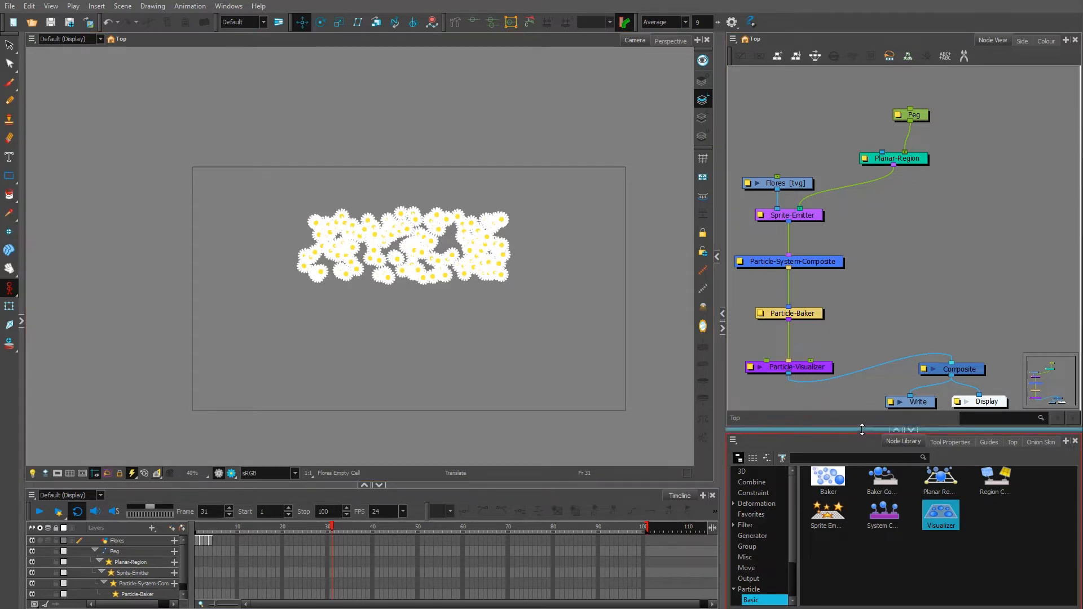
pyautogui.moveTo(861, 432); pyautogui.dragTo(861, 370)
pyautogui.click(756, 560)
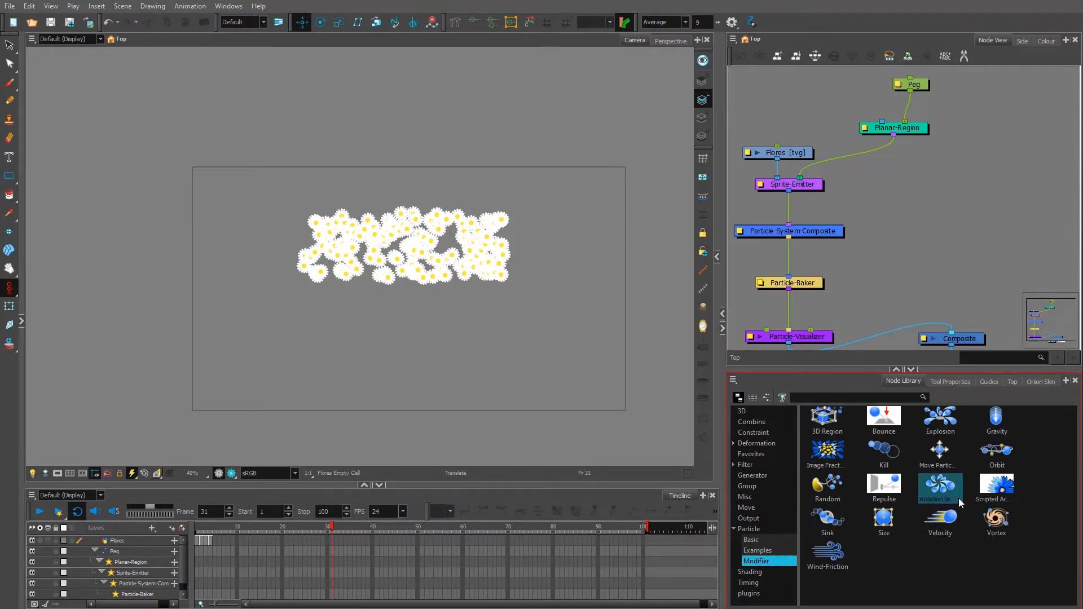
pyautogui.moveTo(945, 521); pyautogui.dragTo(832, 214)
pyautogui.scroll(-2, 321, 320)
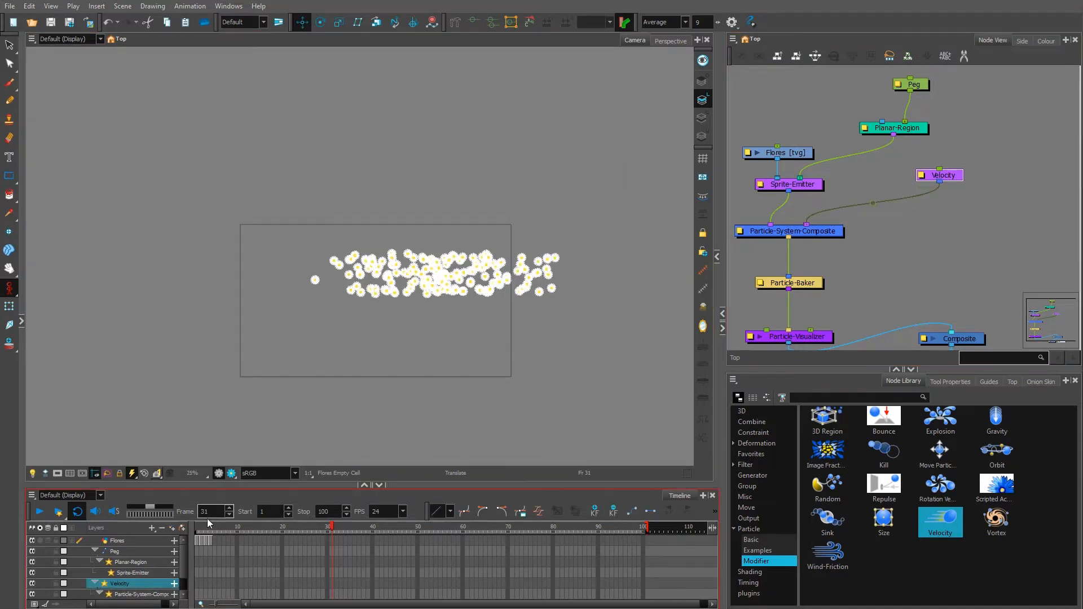
pyautogui.moveTo(209, 528); pyautogui.dragTo(377, 526)
pyautogui.scroll(1, 452, 299)
pyautogui.scroll(1, 478, 296)
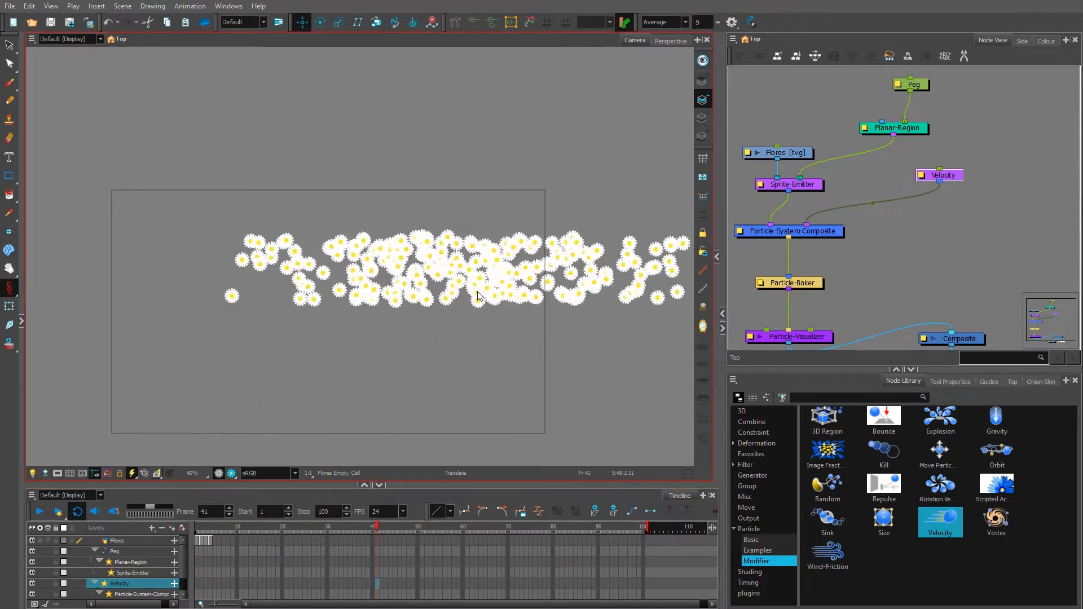
# - Place the Velocity node beside Sprite-Emitter and open its layer properties
pyautogui.moveTo(920, 176); pyautogui.dragTo(842, 189)
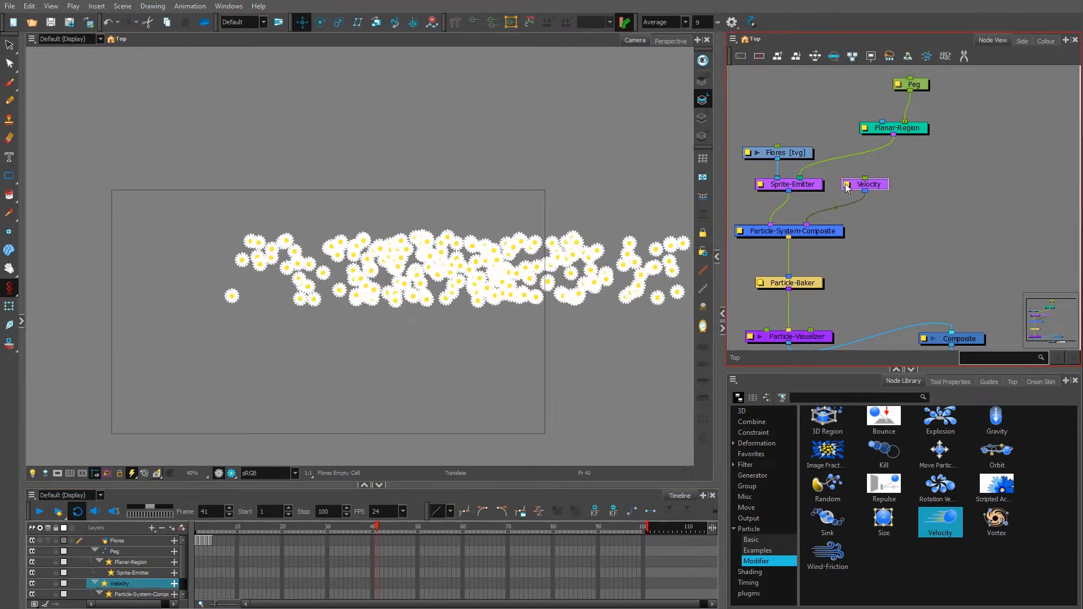
pyautogui.click(846, 186)
pyautogui.moveTo(731, 84); pyautogui.dragTo(892, 143)
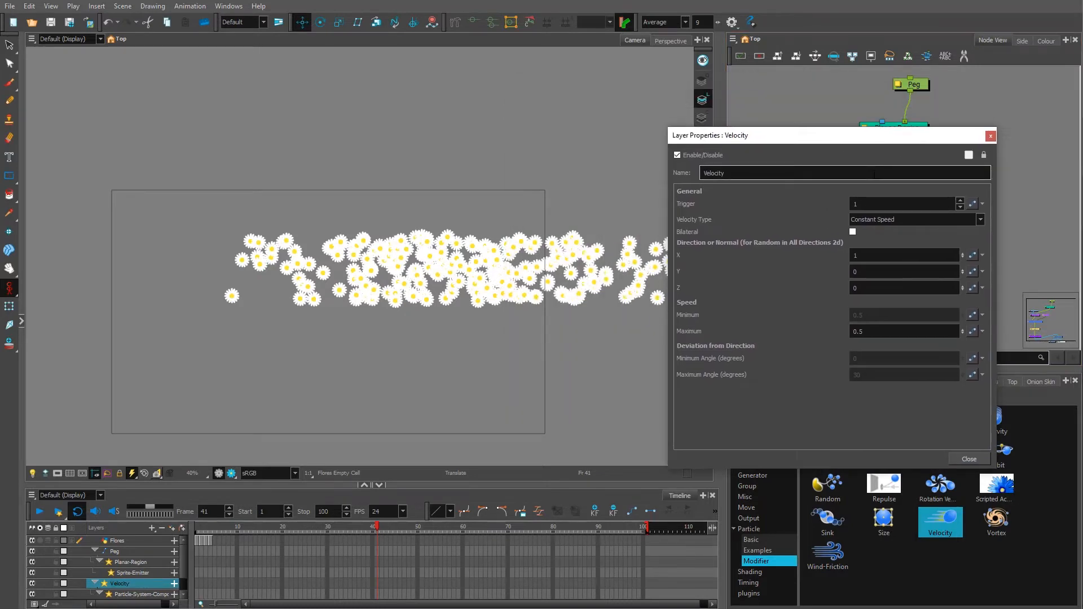
# - Set Velocity's maximum speed to 0.1 and preview the motion up to frame 22
pyautogui.click(852, 330)
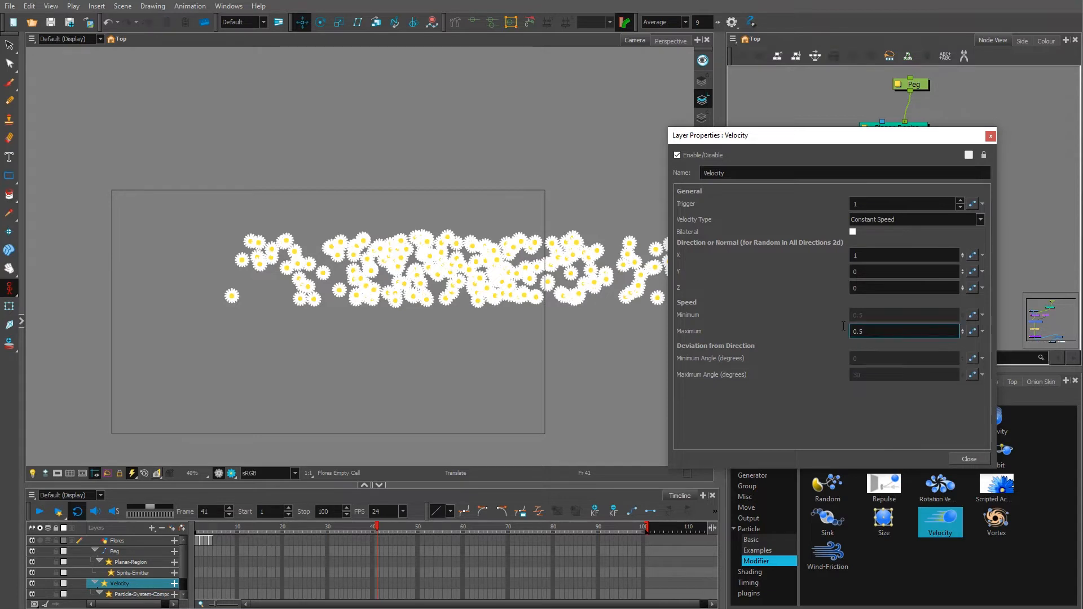
pyautogui.write('0.1')
pyautogui.press('Return')
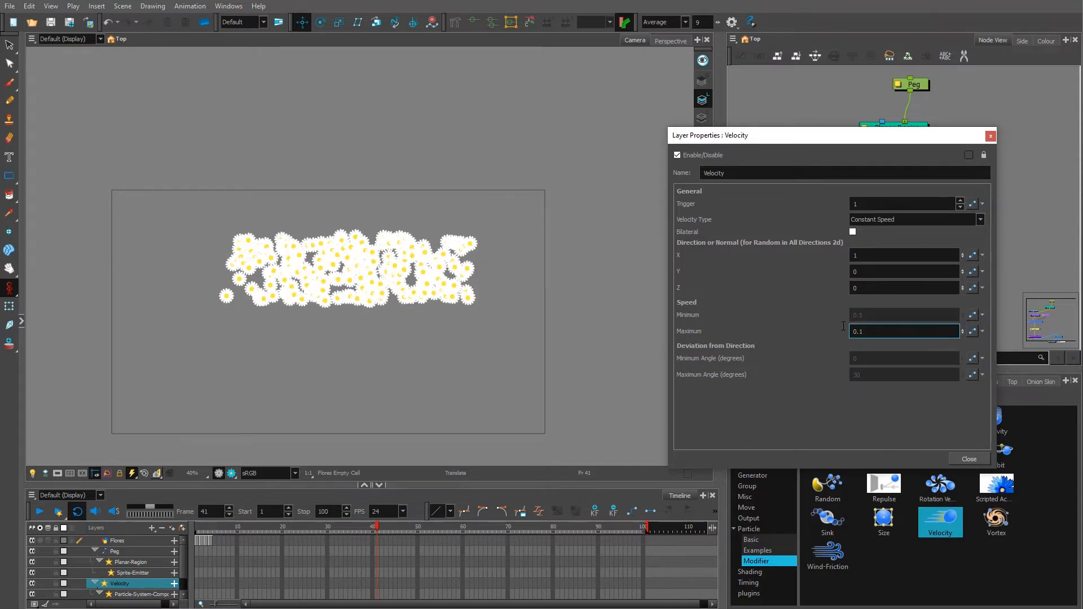
pyautogui.moveTo(199, 530); pyautogui.dragTo(291, 515)
# - Try a maximum speed of 2, then set it to 0.5, previewing the particles' motion with each value
pyautogui.doubleClick(869, 331)
pyautogui.write('2')
pyautogui.press('Return')
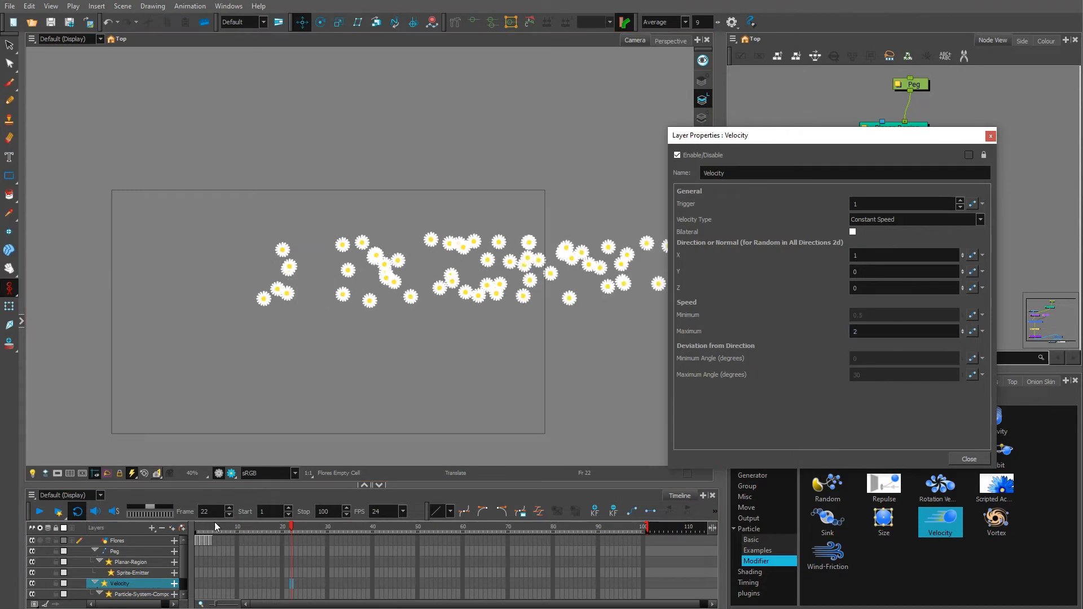
pyautogui.moveTo(214, 526); pyautogui.dragTo(278, 520)
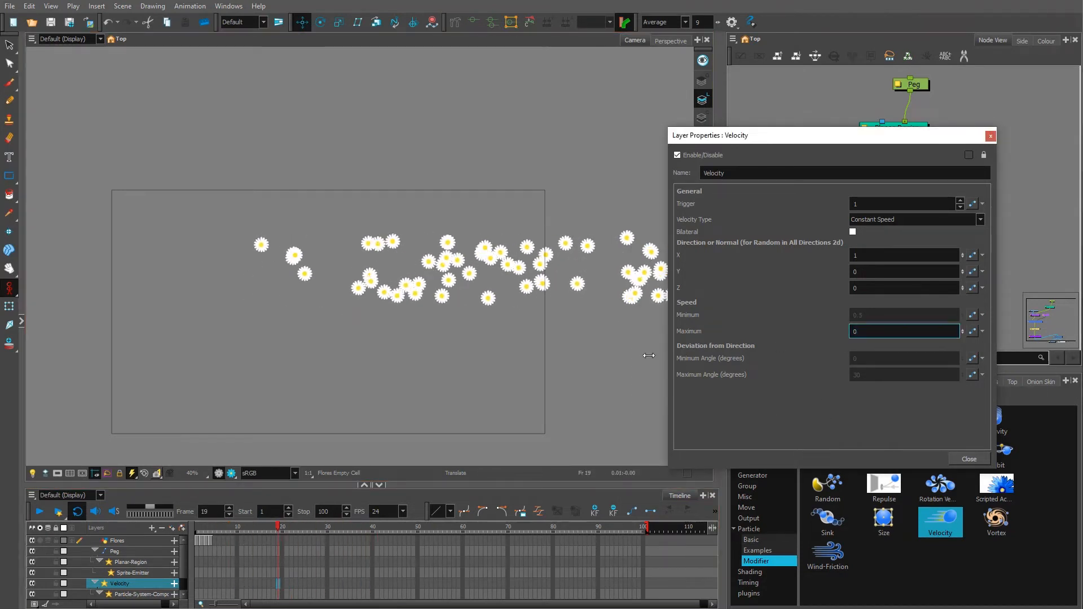
pyautogui.press('Return')
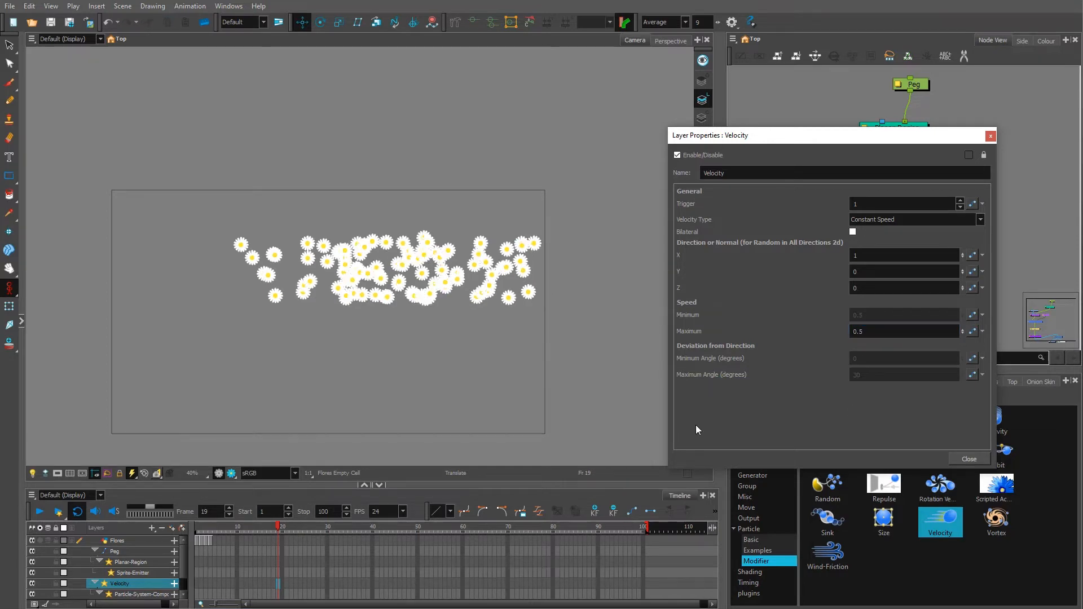
pyautogui.moveTo(203, 524); pyautogui.dragTo(372, 526)
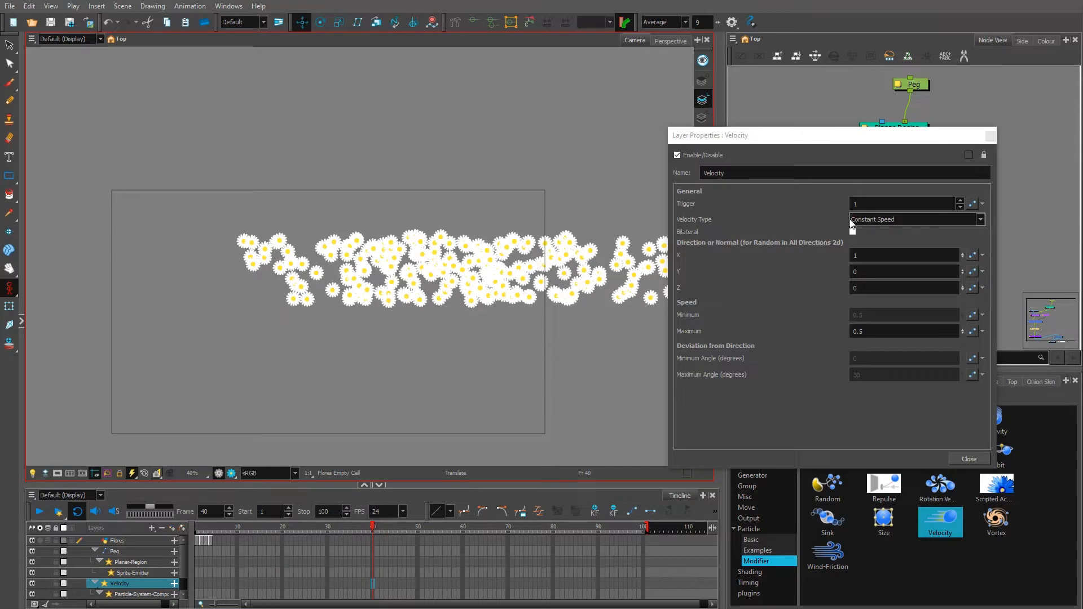
# - Change Velocity's type to Interpolated Speed and set the minimum speed to 0.1
pyautogui.click(980, 220)
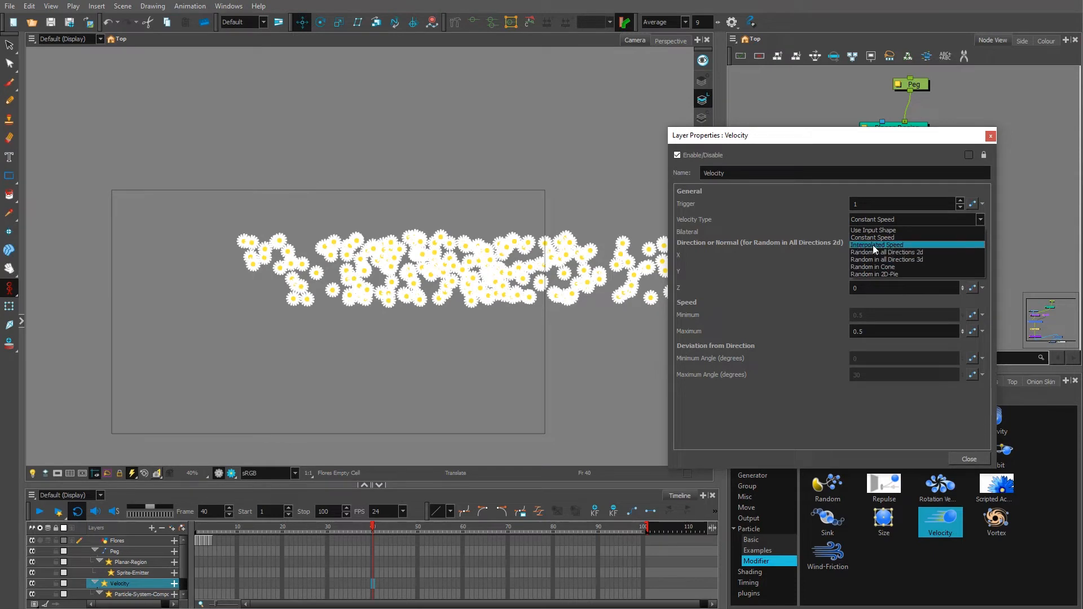
pyautogui.click(892, 246)
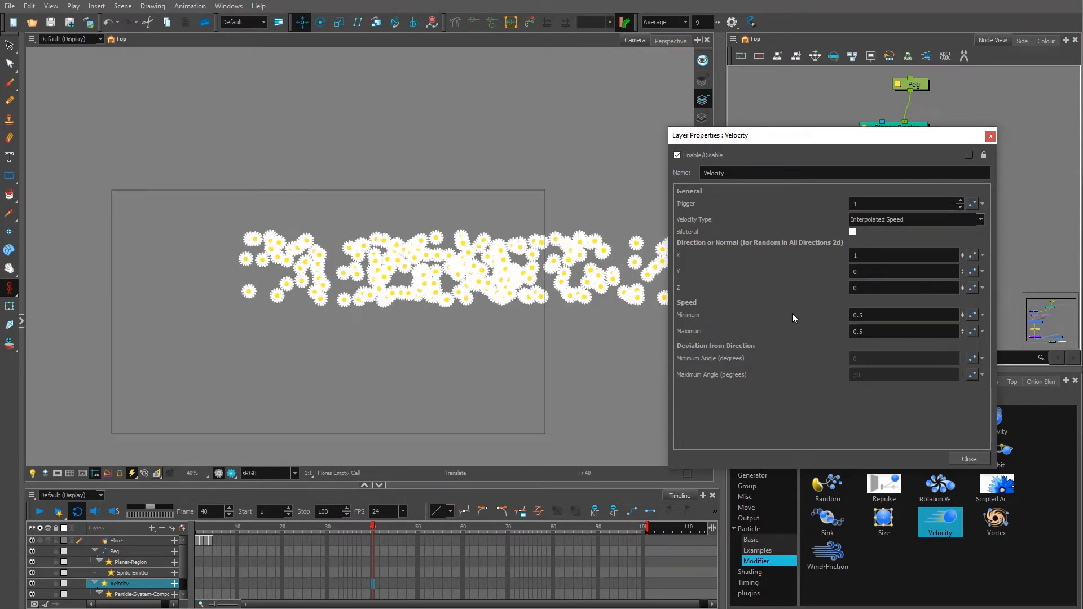
pyautogui.click(872, 315)
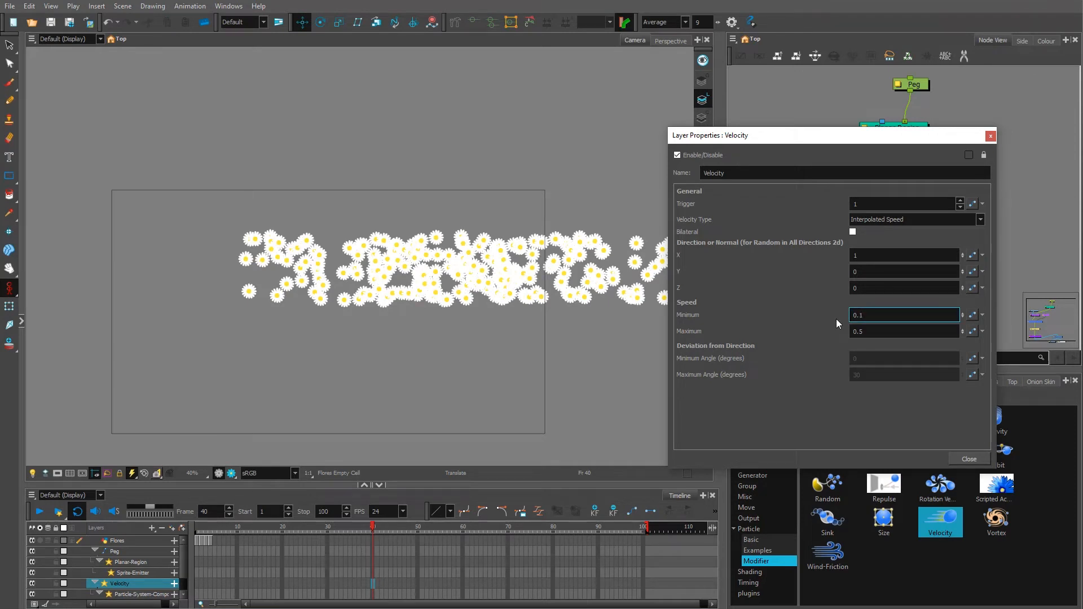
pyautogui.press('Return')
# - Set Velocity's maximum speed to 1 and preview the varied particle speeds up to frame 47
pyautogui.click(884, 332)
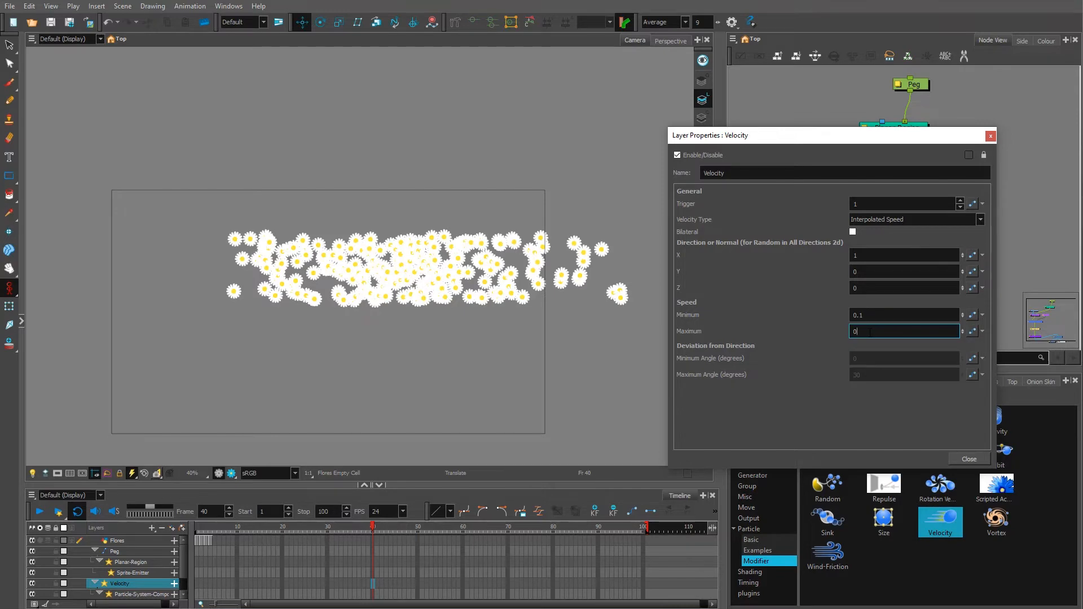
pyautogui.press('BackSpace')
pyautogui.write('1')
pyautogui.moveTo(212, 528); pyautogui.dragTo(403, 517)
pyautogui.scroll(-2, 352, 384)
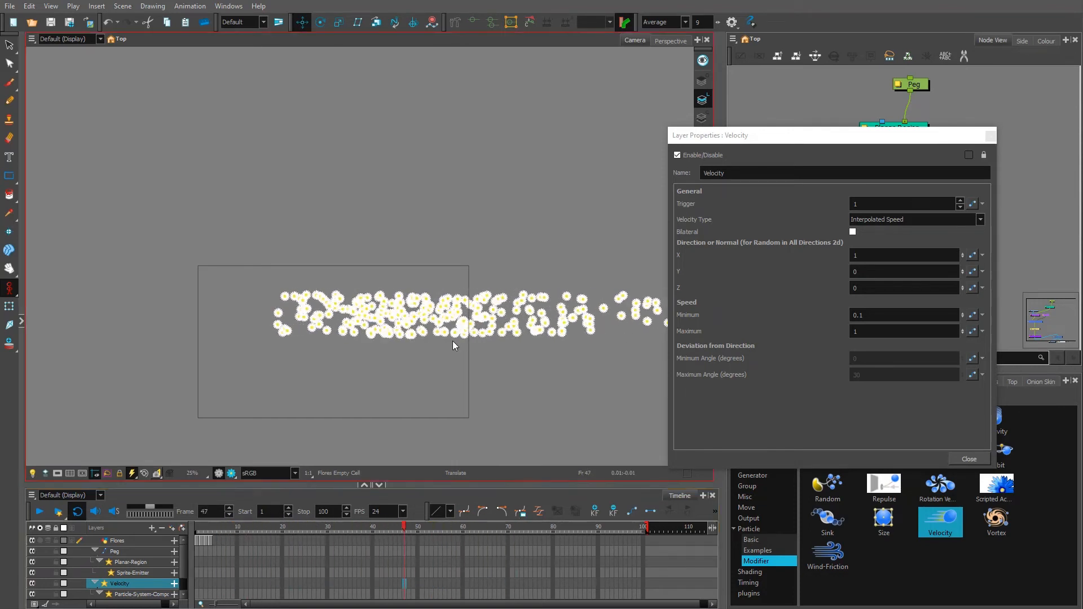
pyautogui.scroll(1, 453, 344)
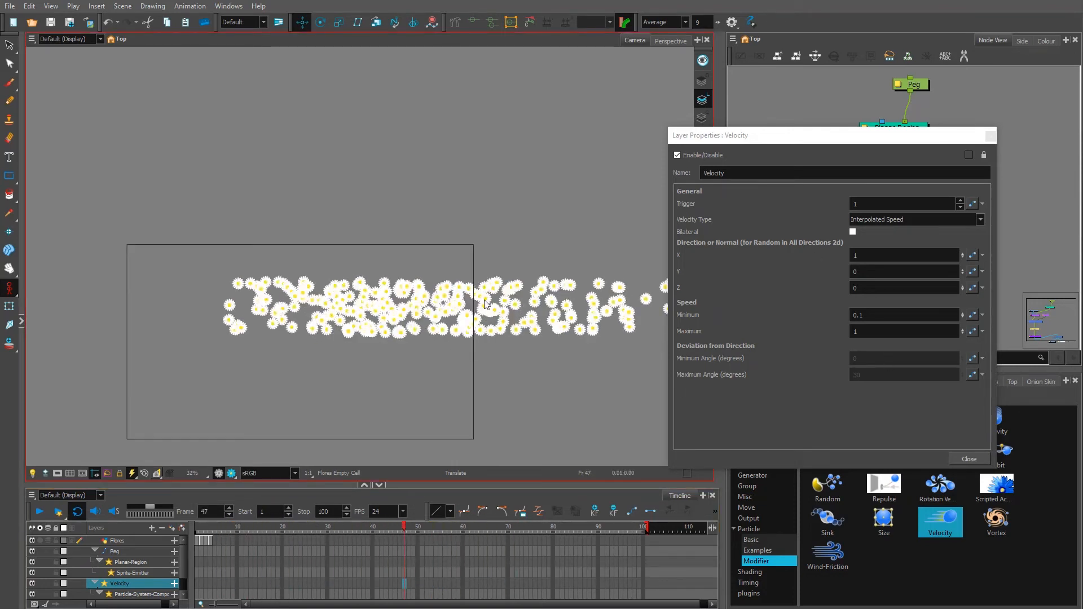
pyautogui.scroll(-1, 508, 321)
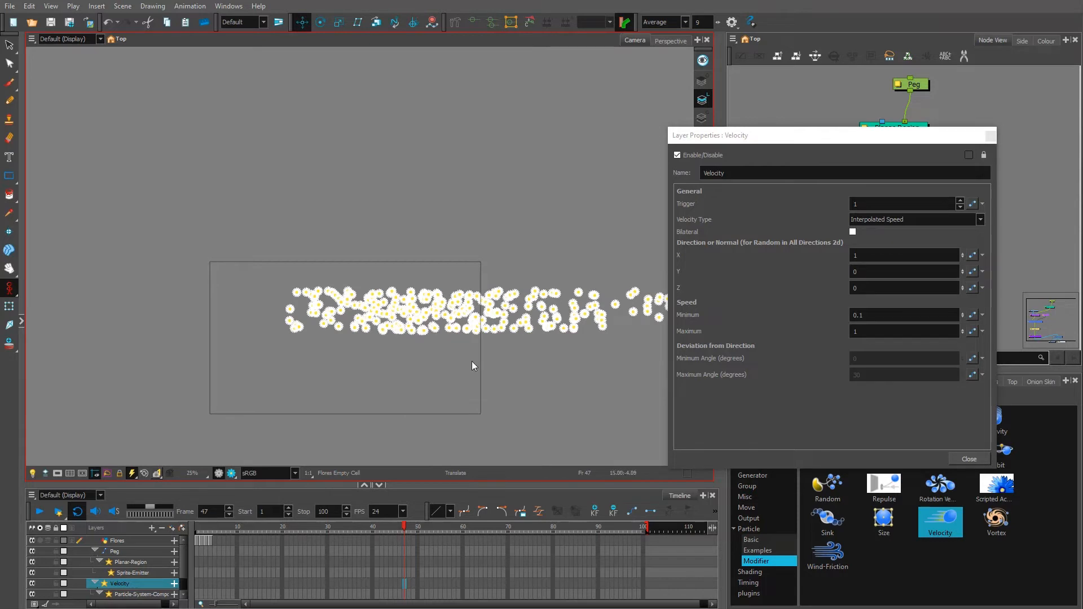
# - Set Velocity's Y direction to 1 and preview the particles' diagonal motion up to frame 47
pyautogui.doubleClick(863, 256)
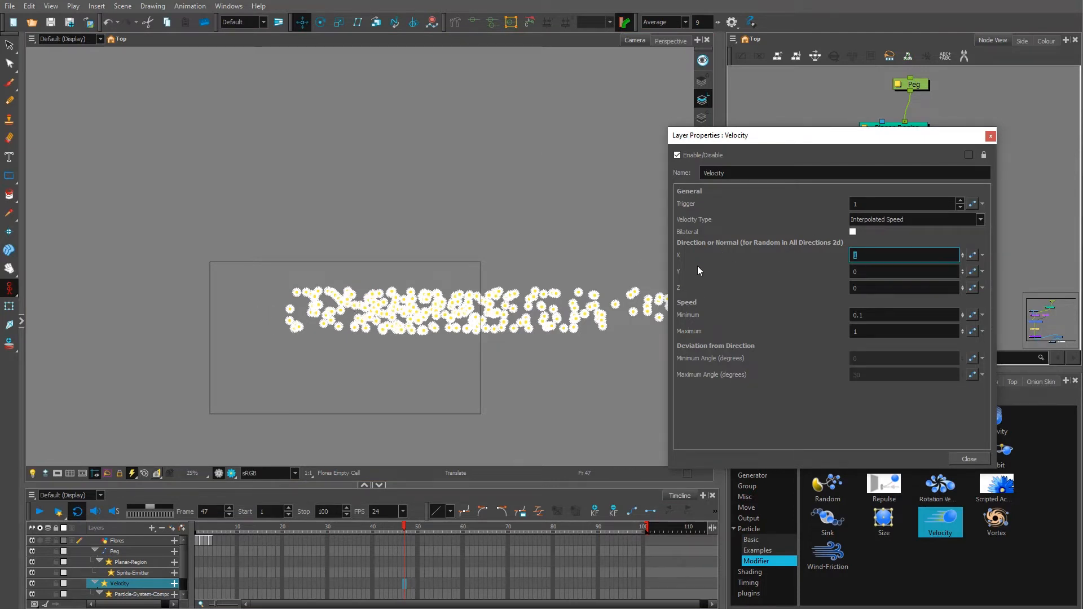
pyautogui.doubleClick(868, 271)
pyautogui.write('1')
pyautogui.press('Return')
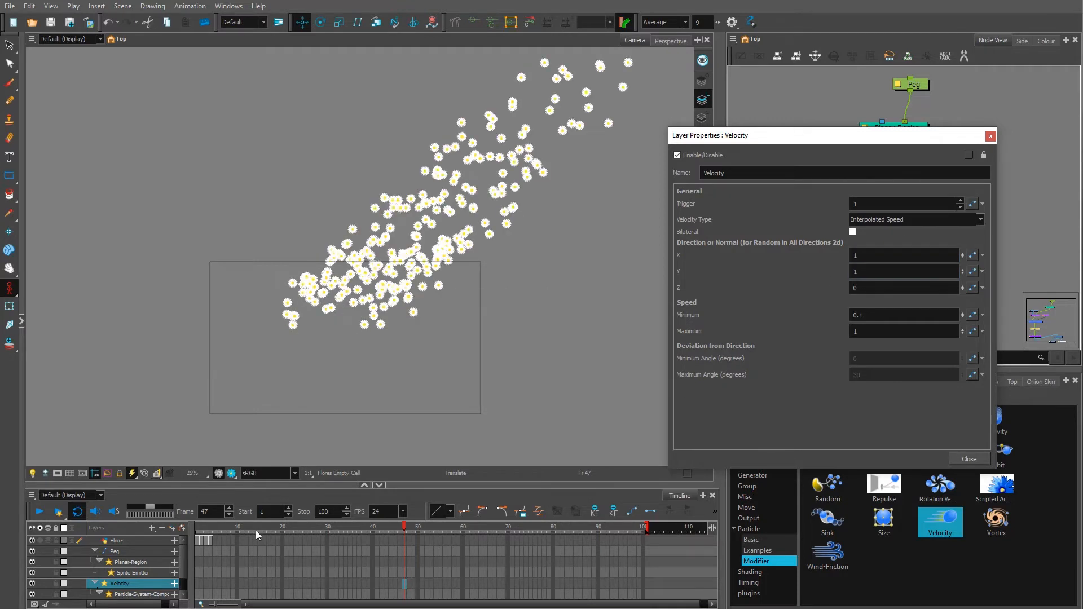
pyautogui.moveTo(256, 530); pyautogui.dragTo(404, 480)
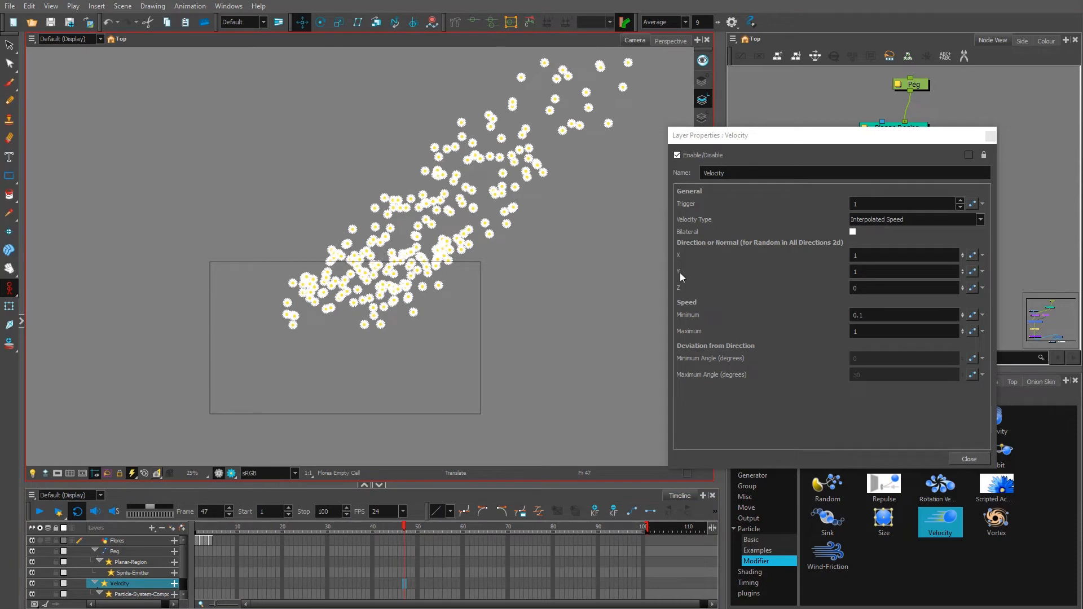
# - Set Velocity's X direction to 0 and preview the upward motion up to frame 43
pyautogui.moveTo(874, 257); pyautogui.dragTo(620, 285)
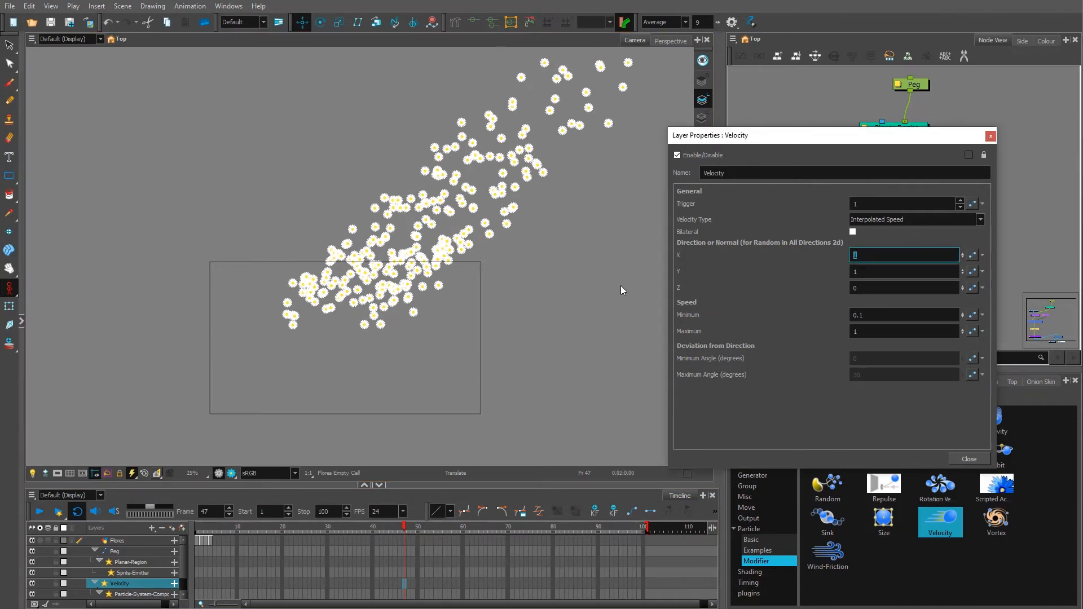
pyautogui.write('0')
pyautogui.press('Return')
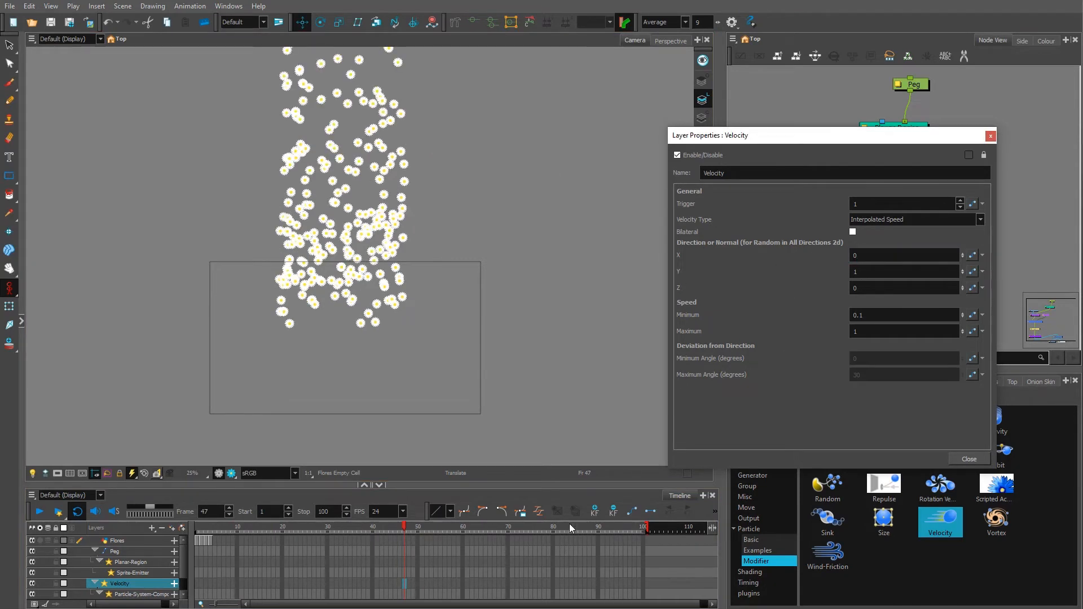
pyautogui.click(215, 523)
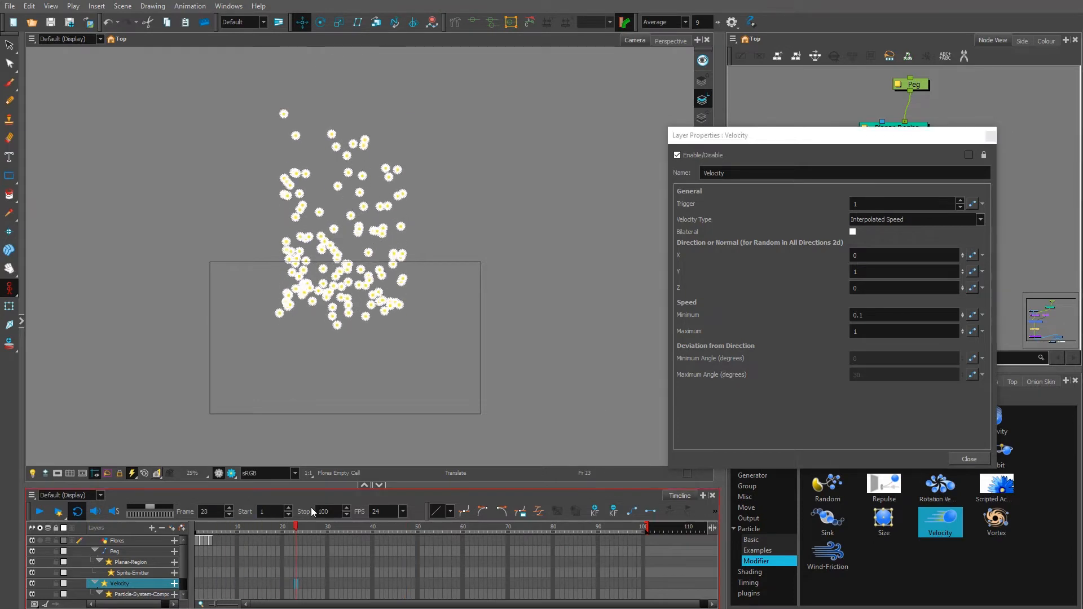
pyautogui.moveTo(243, 527); pyautogui.dragTo(386, 525)
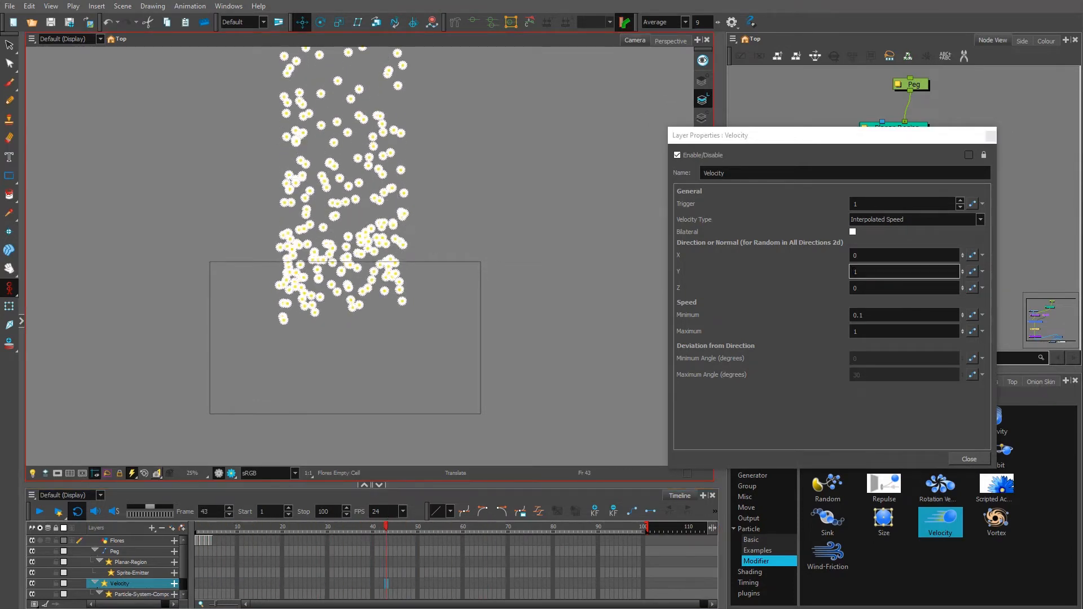
# - Set Velocity's Y direction to -1 and preview the daisies falling up to frame 28
pyautogui.click(854, 272)
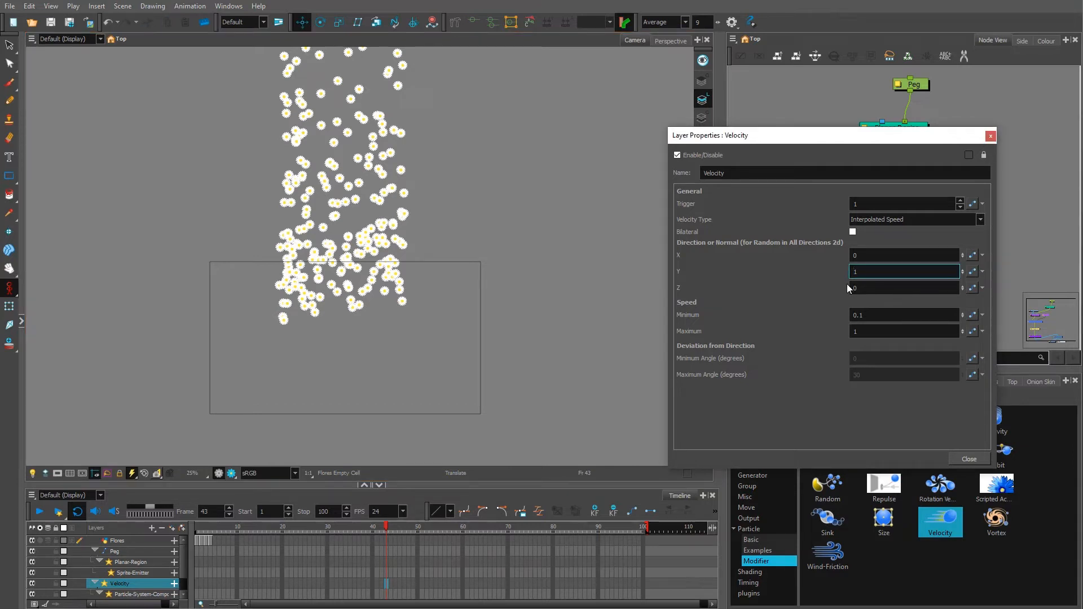
pyautogui.write('-')
pyautogui.press('Return')
pyautogui.moveTo(198, 537); pyautogui.dragTo(318, 530)
pyautogui.click(812, 415)
pyautogui.scroll(1, 343, 374)
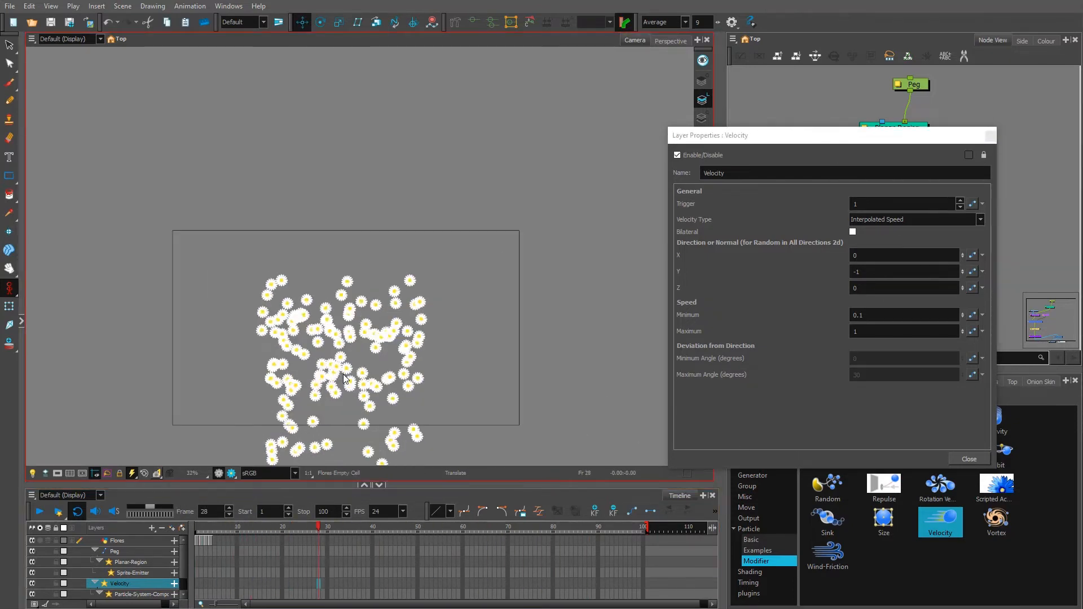
pyautogui.moveTo(762, 136); pyautogui.dragTo(728, 131)
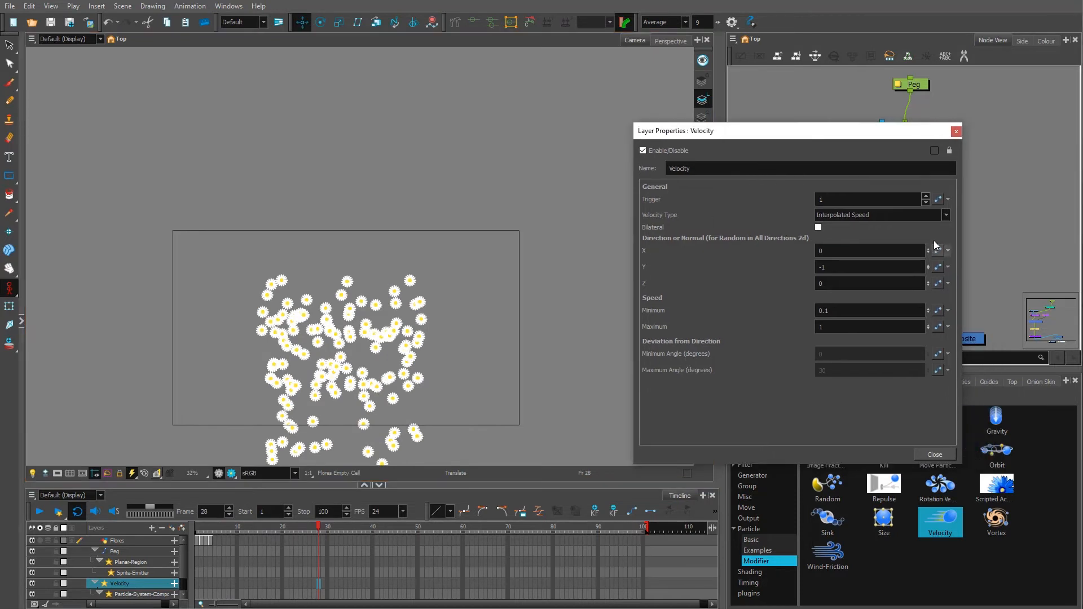
# - Change the velocity type to Random in 2D-Pie and preview the spreading motion up to frame 51
pyautogui.click(946, 215)
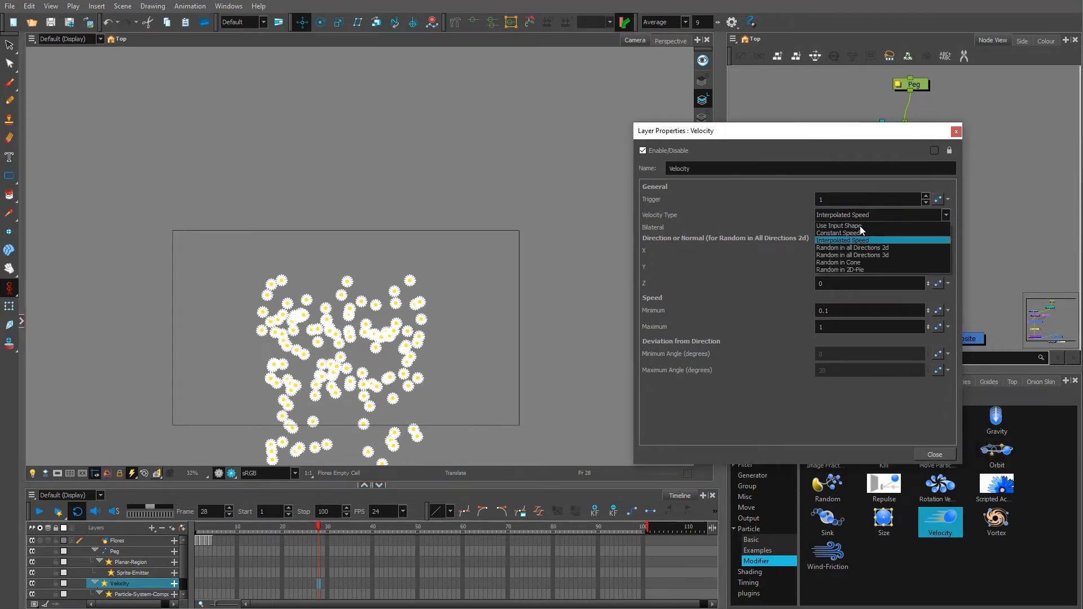
pyautogui.click(848, 269)
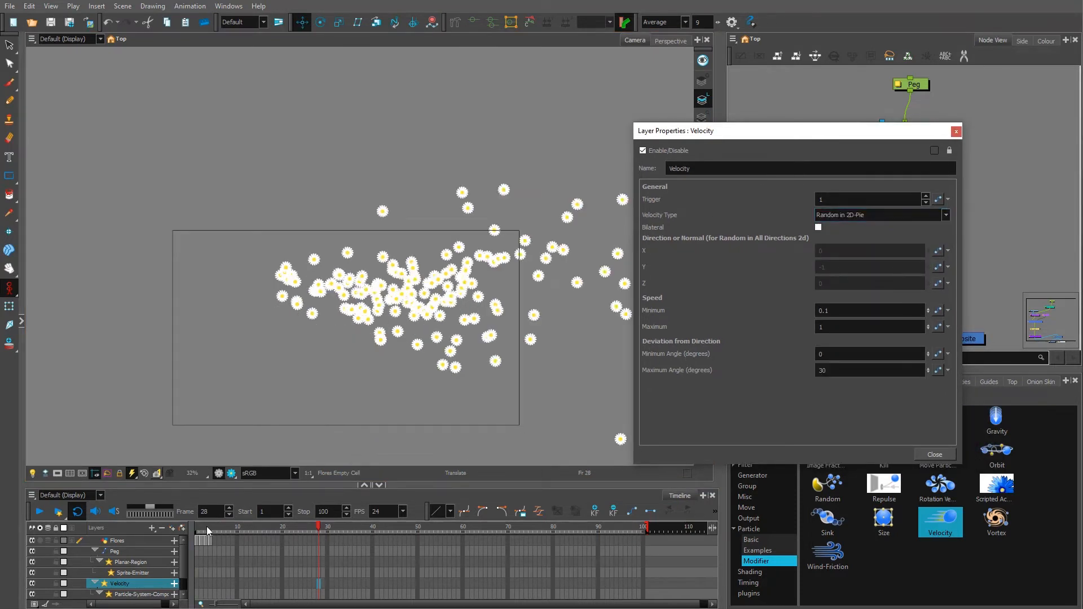
pyautogui.moveTo(206, 528); pyautogui.dragTo(423, 545)
# - Set Velocity's maximum deviation angle to 0 degrees and preview the particle stream up to frame 50
pyautogui.click(843, 310)
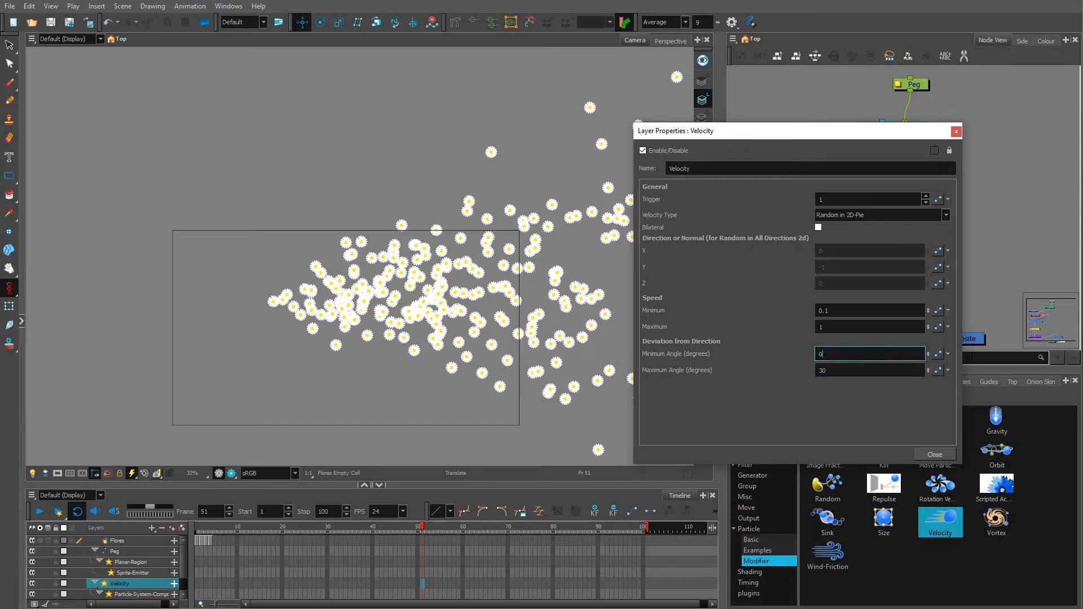
pyautogui.write('0')
pyautogui.press('Return')
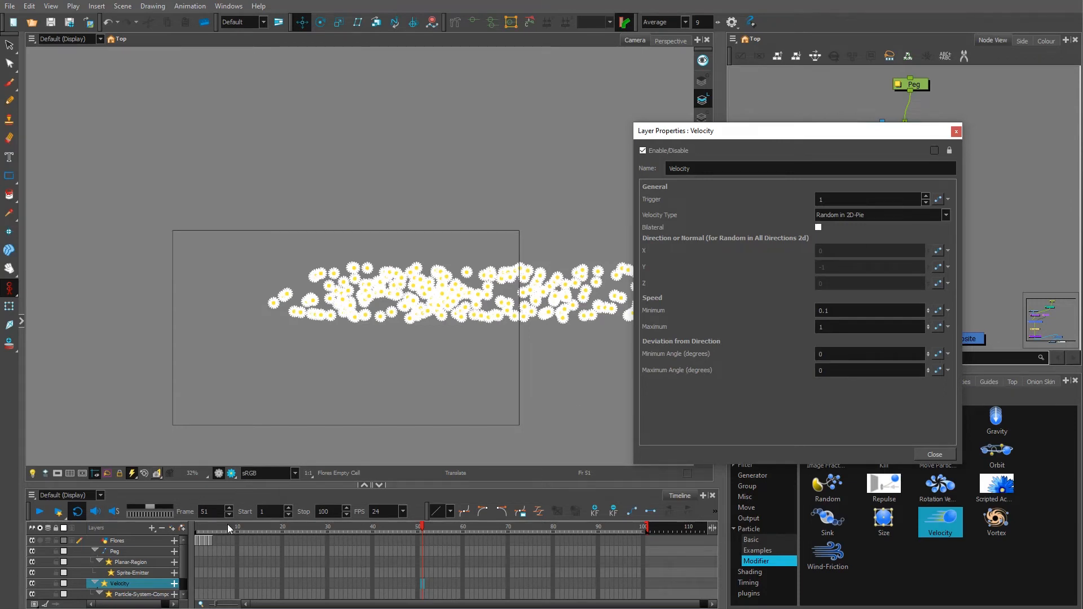
pyautogui.moveTo(229, 529); pyautogui.dragTo(418, 527)
# - Set Velocity's maximum deviation angle to 10 degrees, preview the motion up to frame 47 and close the Velocity properties
pyautogui.click(819, 410)
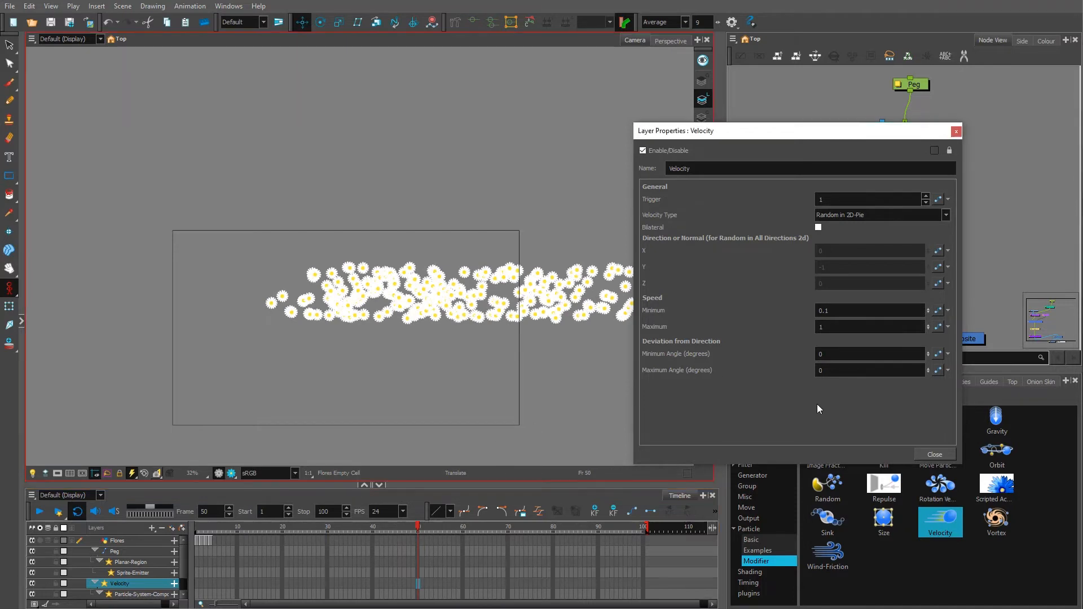
pyautogui.write('10')
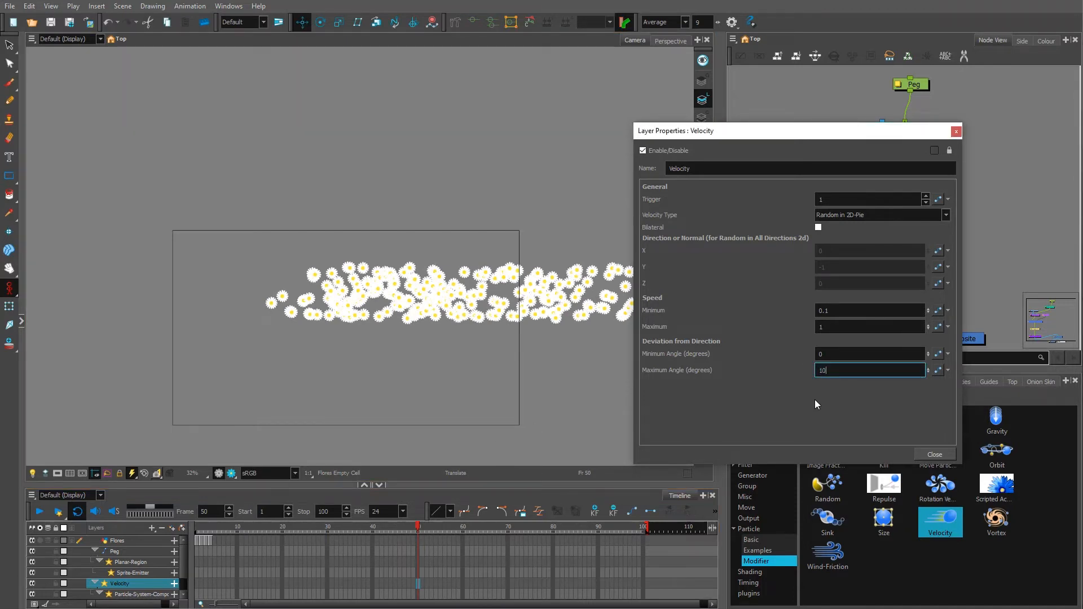
pyautogui.press('Return')
pyautogui.moveTo(236, 530); pyautogui.dragTo(410, 504)
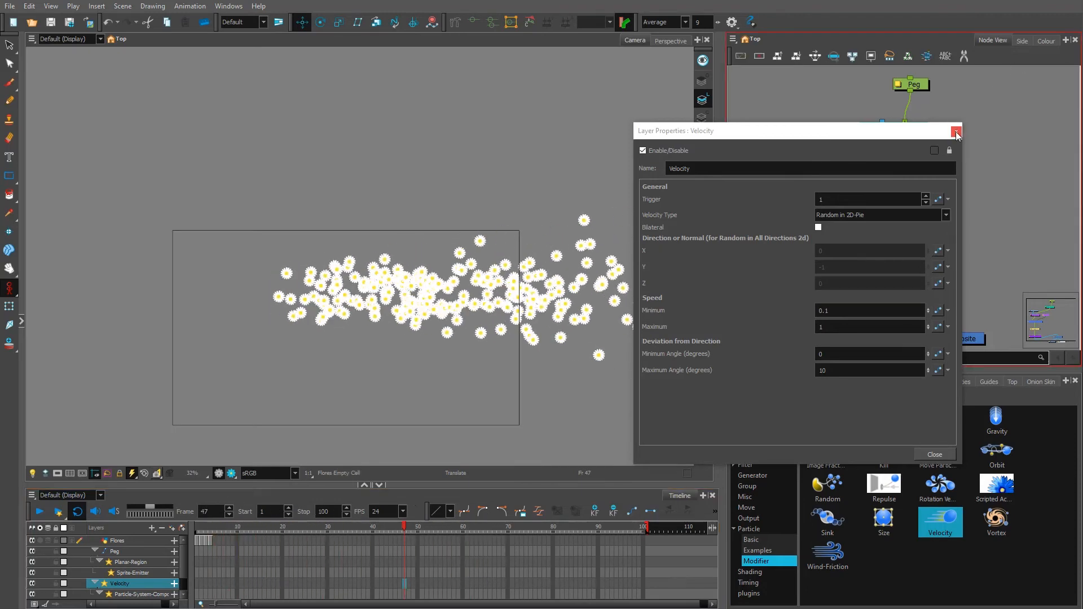
pyautogui.click(955, 130)
pyautogui.scroll(-1, 448, 329)
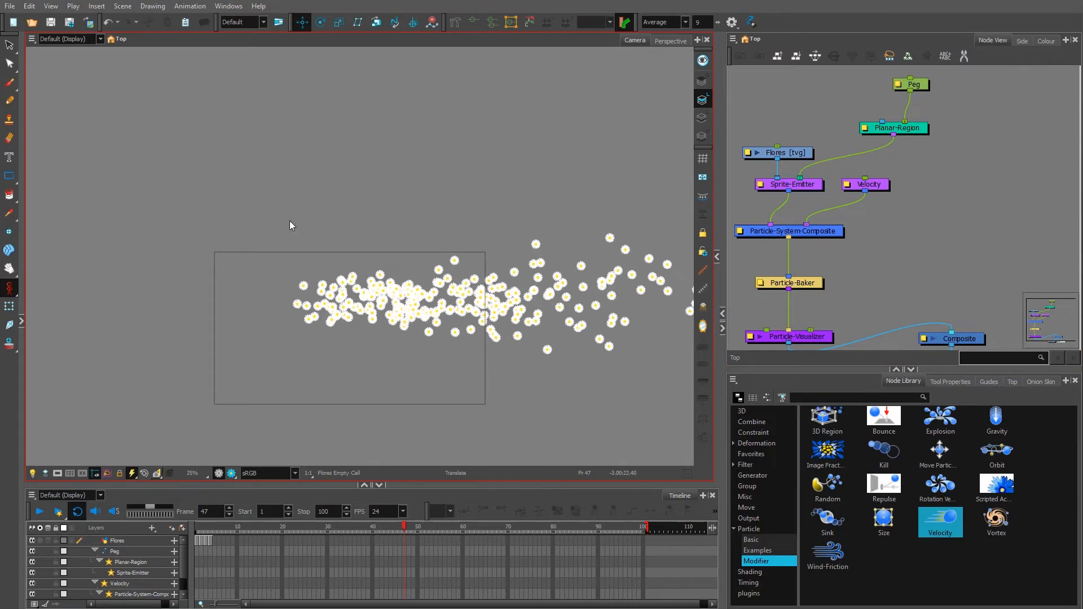
# - Add a parent peg to the Velocity node and arrange both nodes beside the Planar-Region branch
pyautogui.moveTo(886, 192); pyautogui.dragTo(922, 192)
pyautogui.click(920, 189)
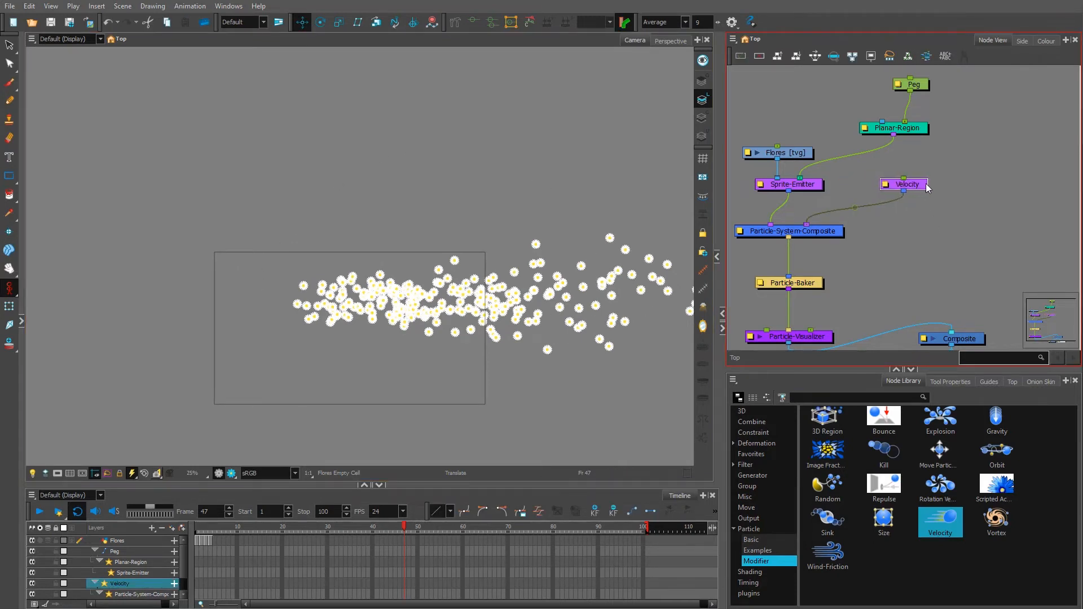
pyautogui.click(936, 189)
pyautogui.hotkey('ctrl', 'p')
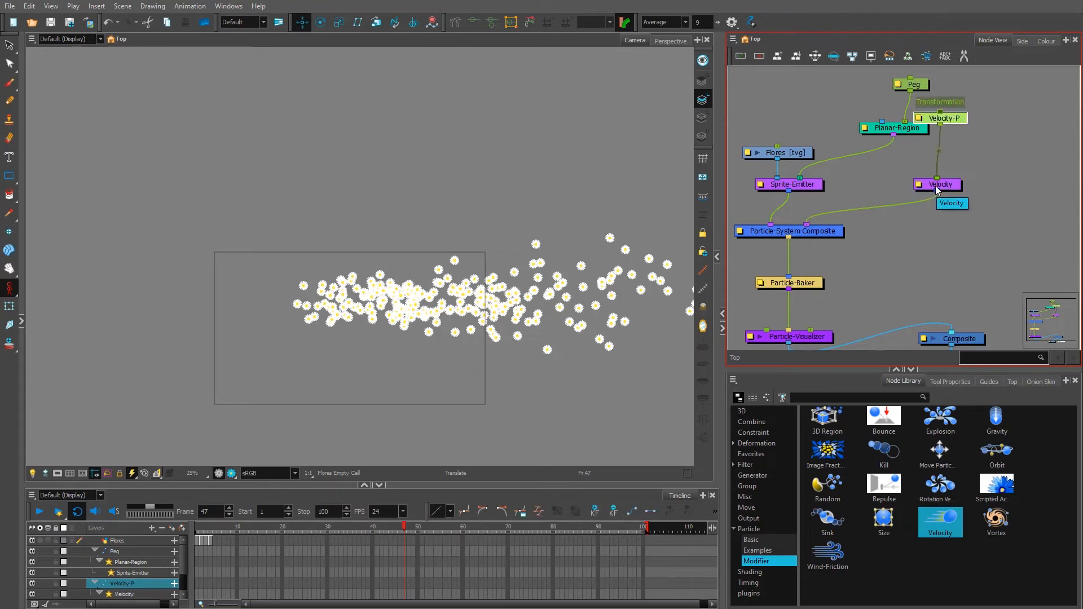
pyautogui.click(986, 156)
pyautogui.moveTo(952, 185); pyautogui.dragTo(976, 210)
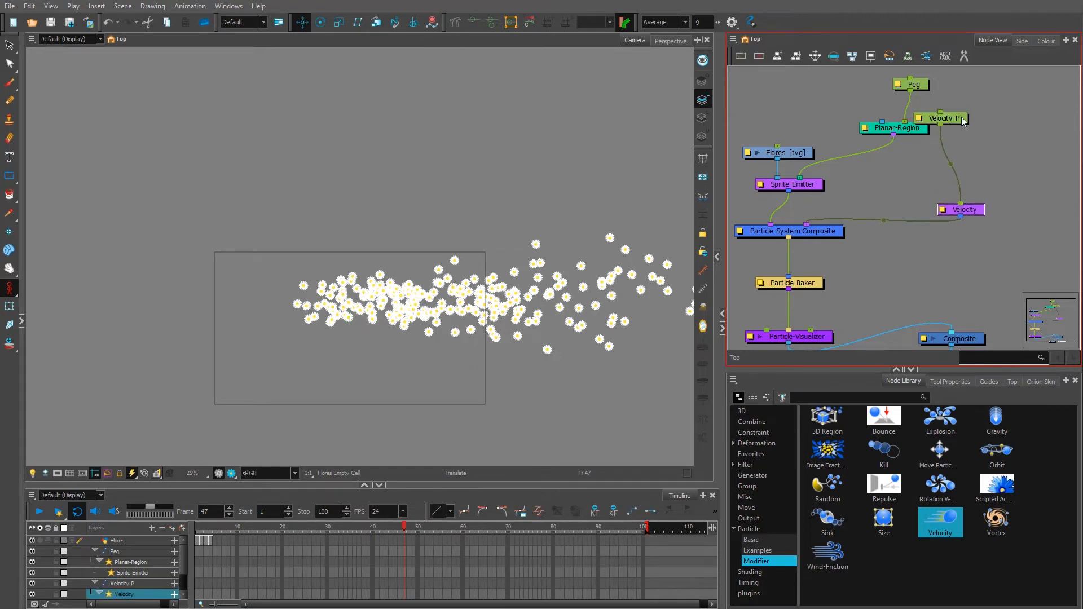
pyautogui.moveTo(960, 118); pyautogui.dragTo(957, 146)
pyautogui.click(985, 164)
# - Rotate Velocity's parent peg so the daisies stream upward, and preview the motion up to frame 40
pyautogui.click(980, 171)
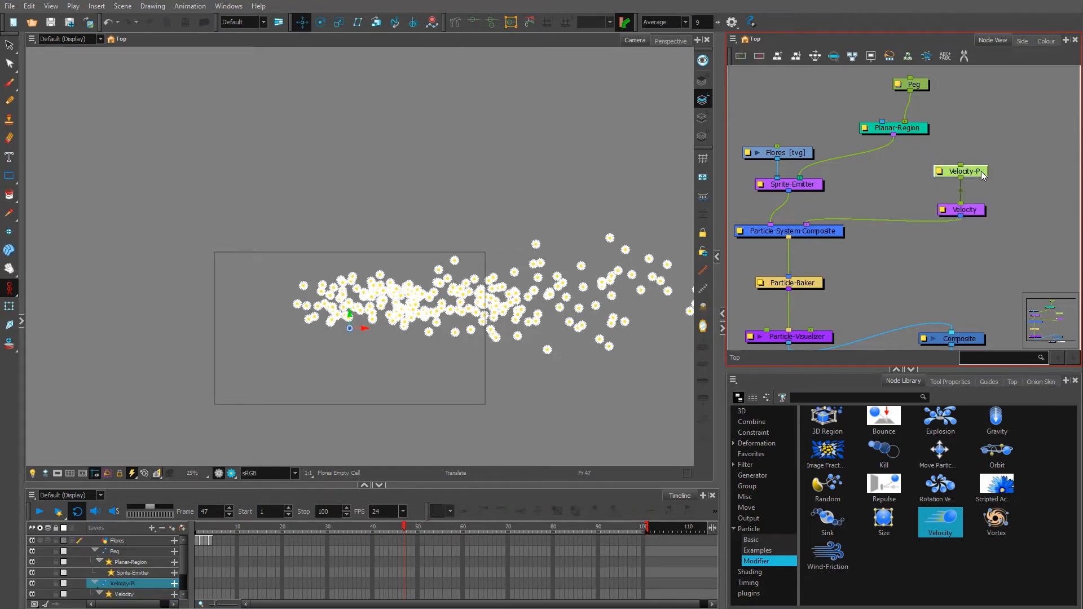
pyautogui.click(320, 21)
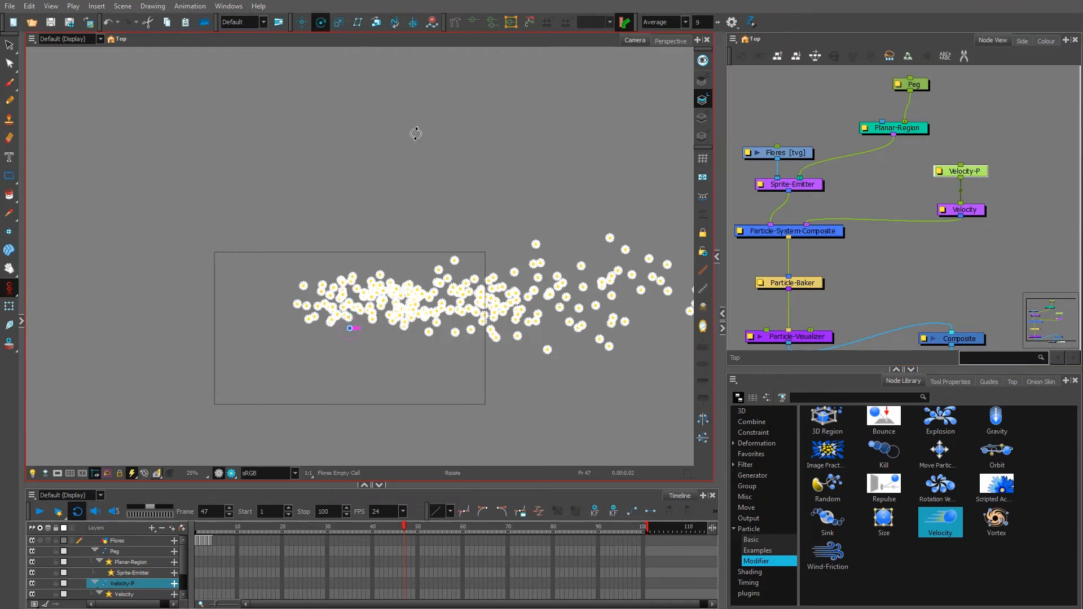
pyautogui.moveTo(375, 367)
pyautogui.mouseDown()
pyautogui.moveTo(398, 324)
pyautogui.moveTo(389, 289)
pyautogui.moveTo(310, 366)
pyautogui.moveTo(310, 288)
pyautogui.moveTo(401, 325)
pyautogui.moveTo(347, 252)
pyautogui.moveTo(387, 367)
pyautogui.moveTo(310, 367)
pyautogui.moveTo(390, 265)
pyautogui.moveTo(437, 289)
pyautogui.moveTo(431, 273)
pyautogui.mouseUp()
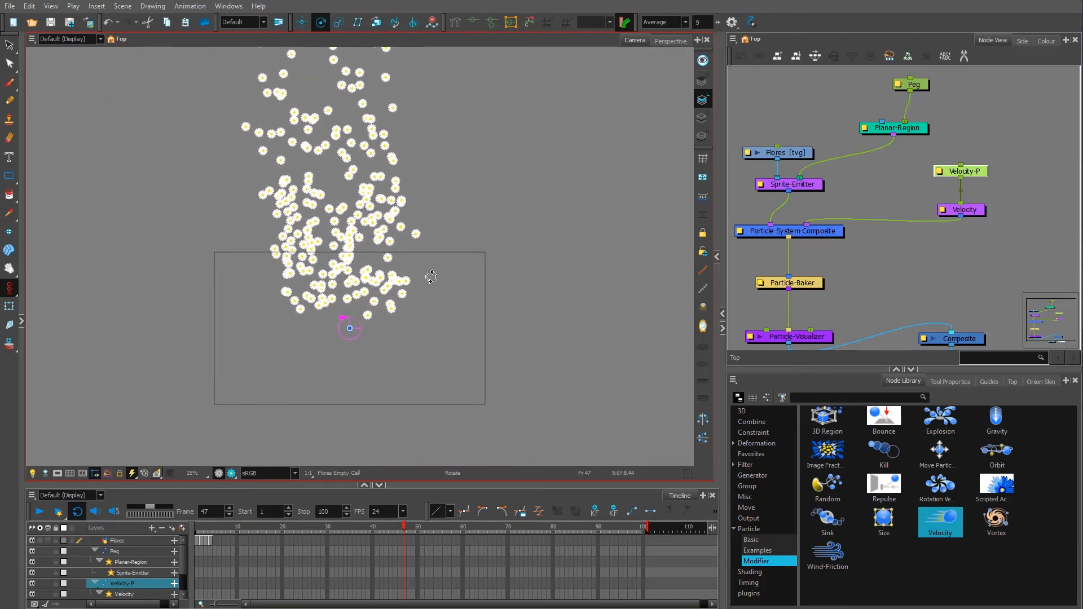
pyautogui.click(282, 529)
pyautogui.moveTo(293, 529)
pyautogui.mouseDown()
pyautogui.moveTo(422, 529)
pyautogui.moveTo(228, 515)
pyautogui.moveTo(397, 502)
pyautogui.mouseUp()
pyautogui.click(897, 272)
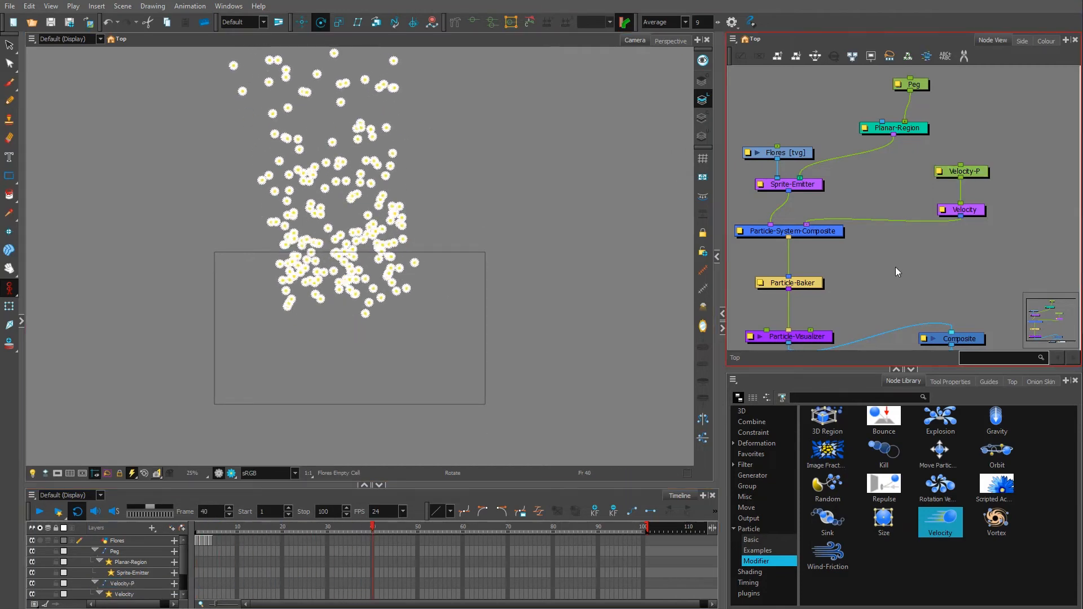
# - Rearrange the lower nodes so Particle-Baker, Particle-Visualizer and Composite line up beneath Particle-System-Composite
pyautogui.moveTo(943, 234); pyautogui.dragTo(771, 342)
pyautogui.scroll(-2, 812, 326)
pyautogui.moveTo(855, 298); pyautogui.dragTo(857, 224)
pyautogui.moveTo(989, 236); pyautogui.dragTo(856, 329)
pyautogui.moveTo(897, 289); pyautogui.dragTo(821, 358)
pyautogui.moveTo(816, 263); pyautogui.dragTo(822, 303)
pyautogui.moveTo(830, 185); pyautogui.dragTo(831, 196)
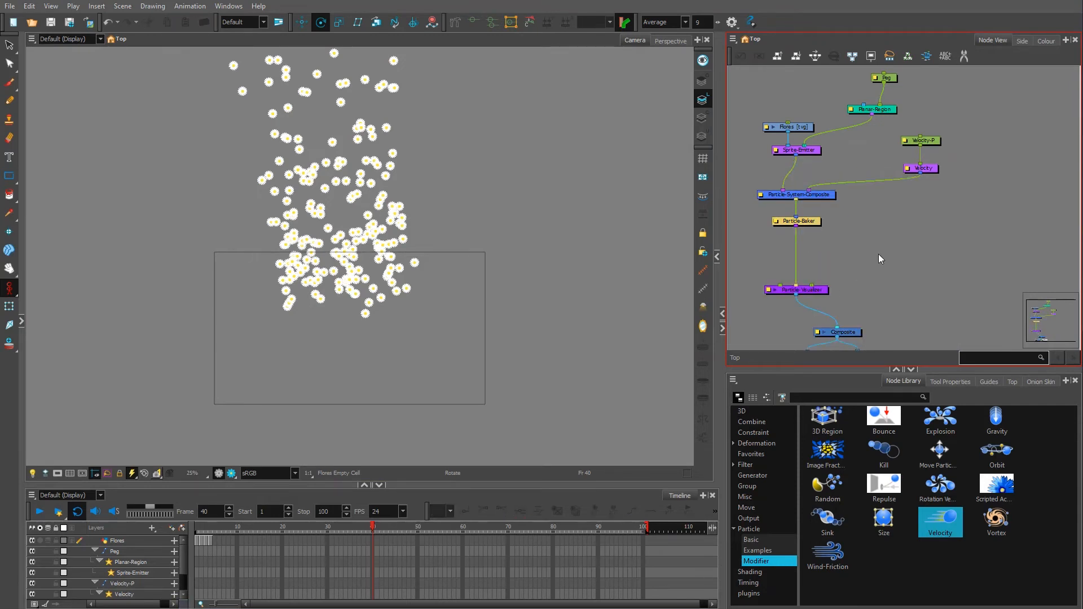
# - Add a Gravity modifier node to the network
pyautogui.press('Tab')
pyautogui.write('gr')
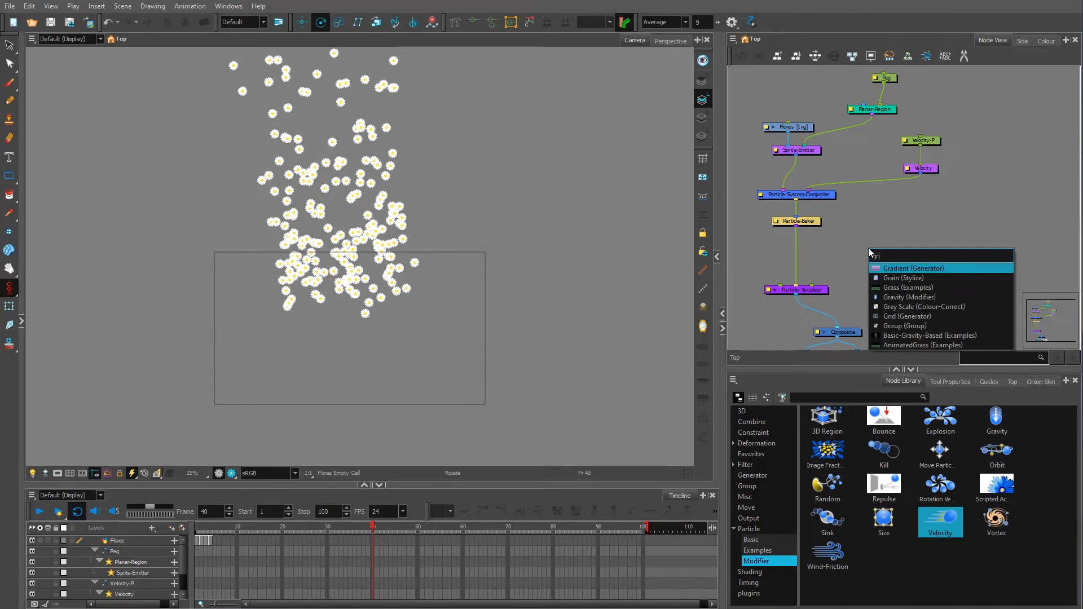
pyautogui.click(902, 297)
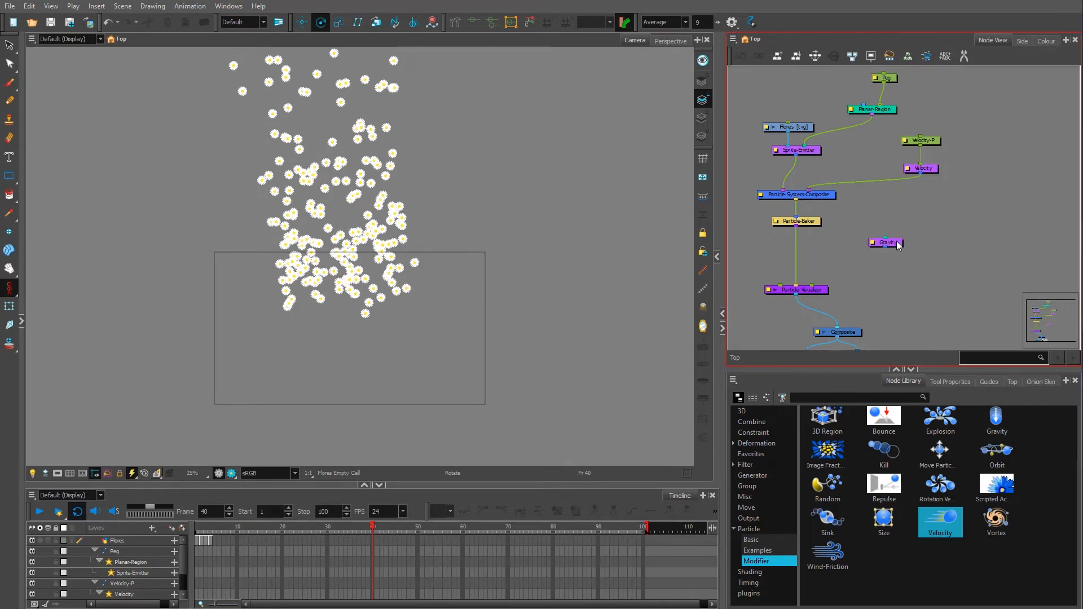
# - Arrange Sprite-Emitter, Velocity and Gravity in a row above Particle-System-Composite, leaving space between the rows
pyautogui.moveTo(773, 323); pyautogui.dragTo(846, 273)
pyautogui.moveTo(928, 168); pyautogui.dragTo(890, 175)
pyautogui.click(909, 212)
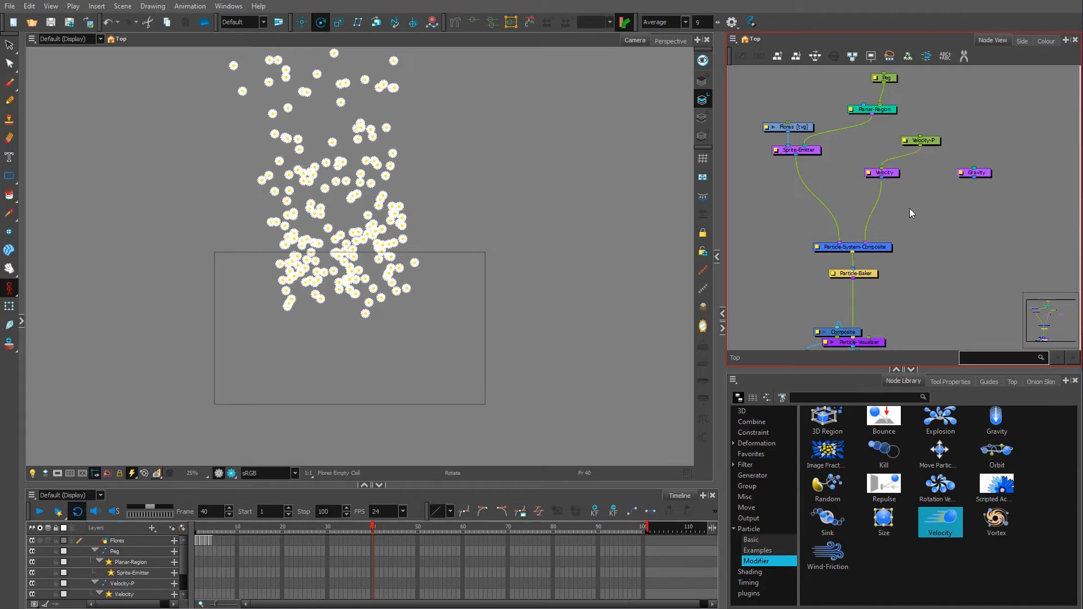
pyautogui.moveTo(928, 141); pyautogui.dragTo(911, 143)
pyautogui.click(887, 215)
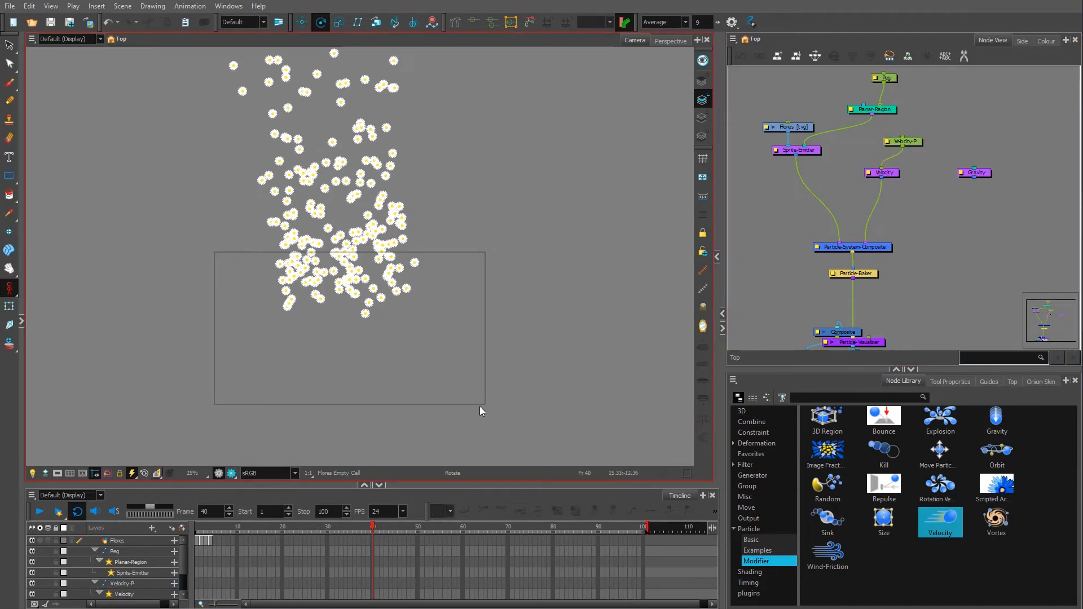
pyautogui.moveTo(816, 149); pyautogui.dragTo(818, 167)
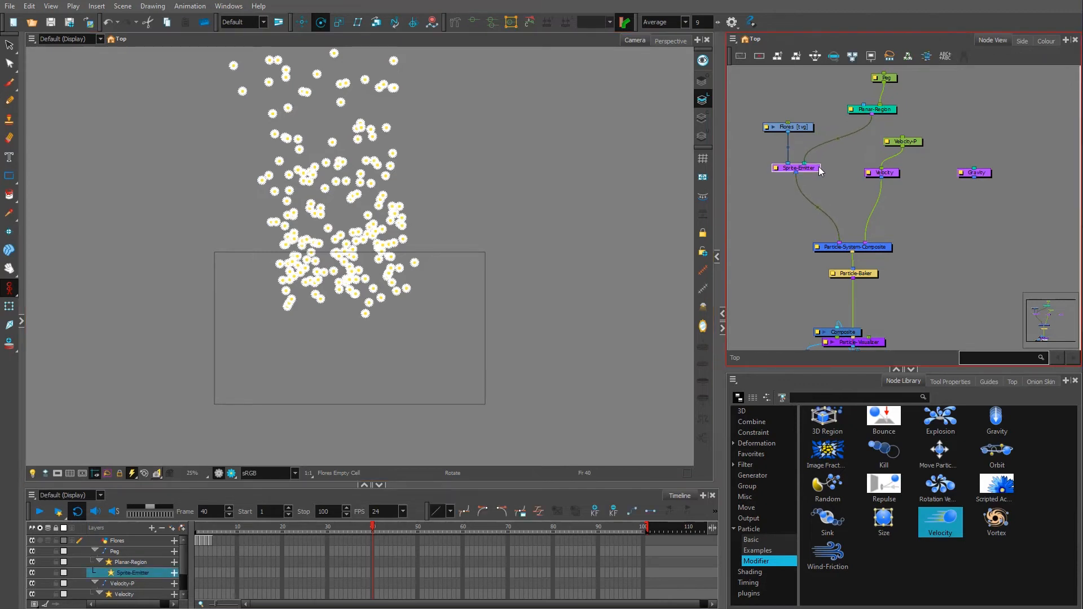
pyautogui.click(964, 201)
pyautogui.moveTo(947, 171); pyautogui.dragTo(945, 175)
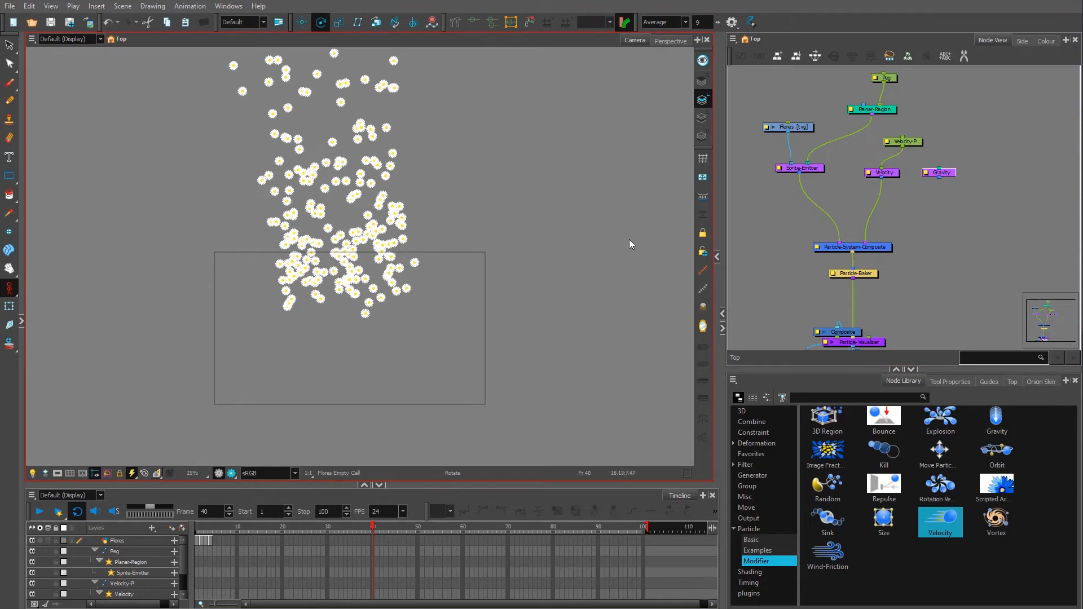
pyautogui.click(817, 169)
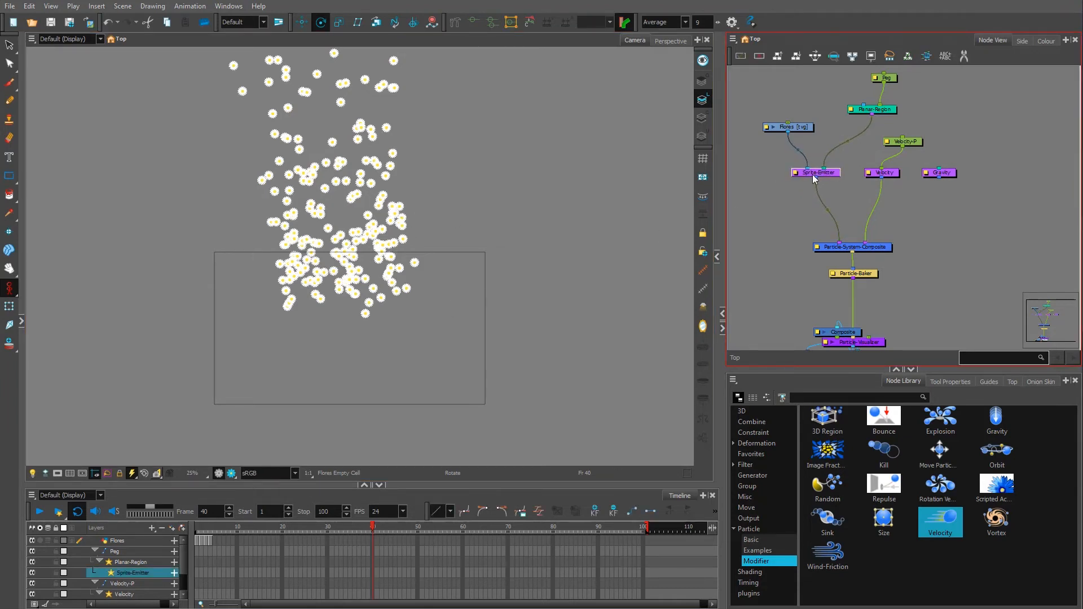
# - Connect Gravity to Particle-System-Composite to the right of Velocity's connection and preview the falling daisies up to frame 15
pyautogui.click(937, 246)
pyautogui.moveTo(939, 177); pyautogui.dragTo(890, 247)
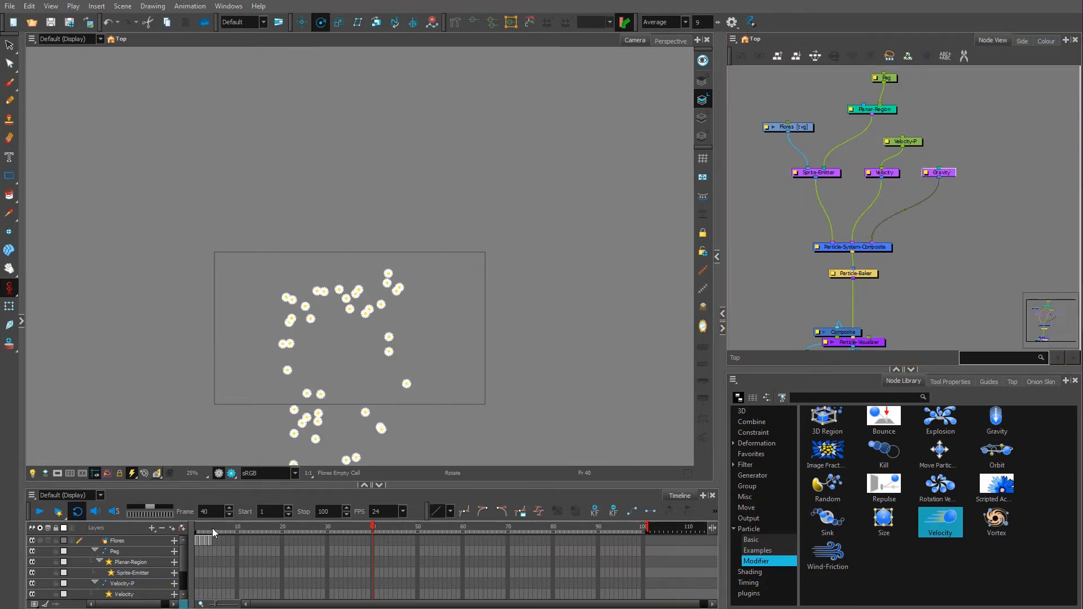
pyautogui.moveTo(212, 528); pyautogui.dragTo(260, 537)
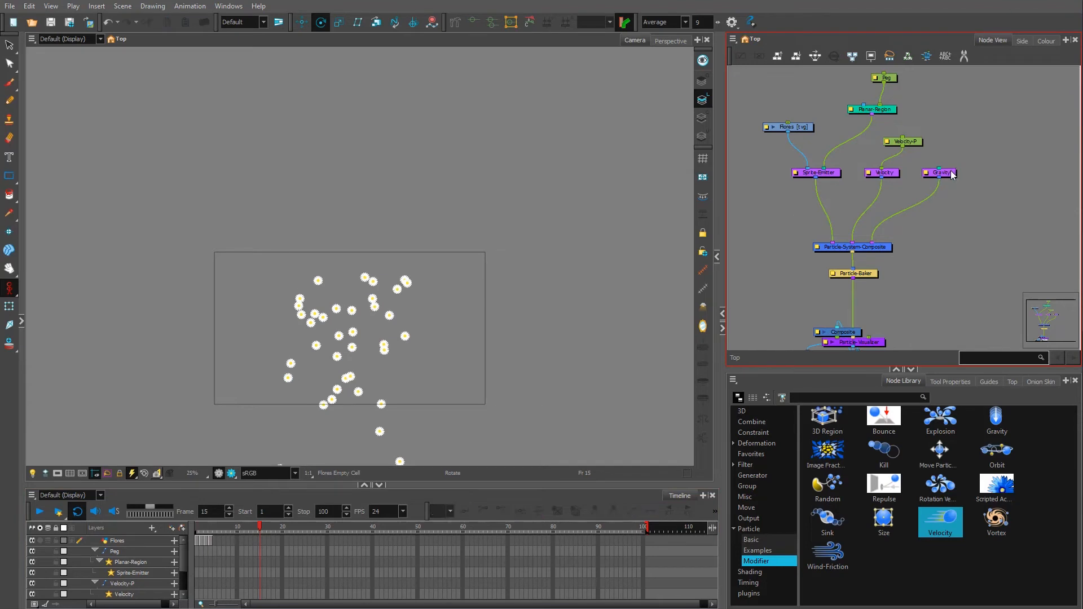
# - Set Gravity's Y direction to -0.1, close its properties and preview the motion up to frame 17
pyautogui.doubleClick(928, 175)
pyautogui.moveTo(758, 131); pyautogui.dragTo(646, 115)
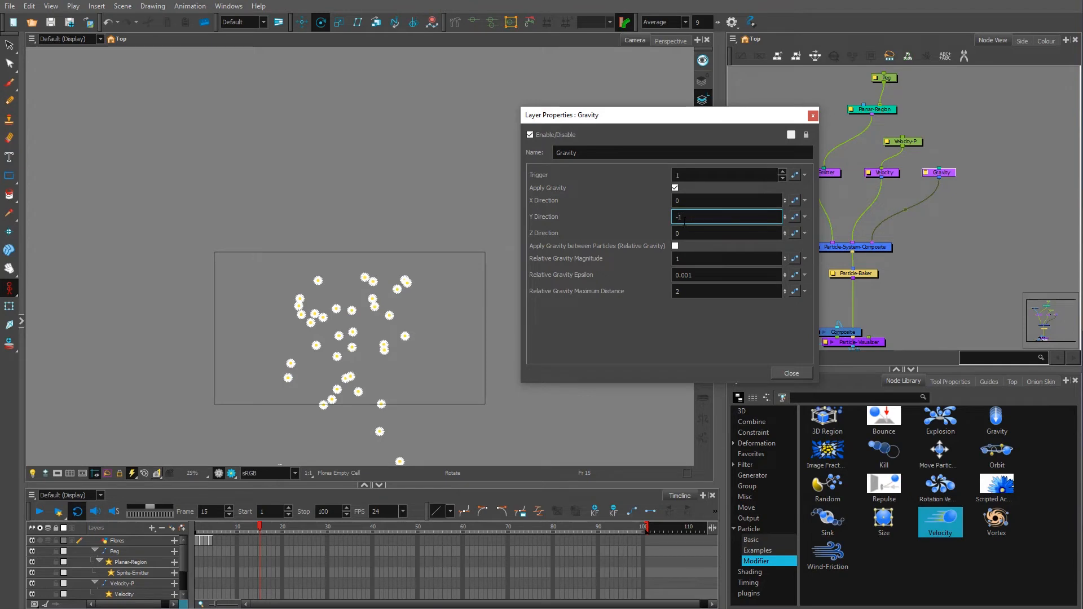
pyautogui.press('Return')
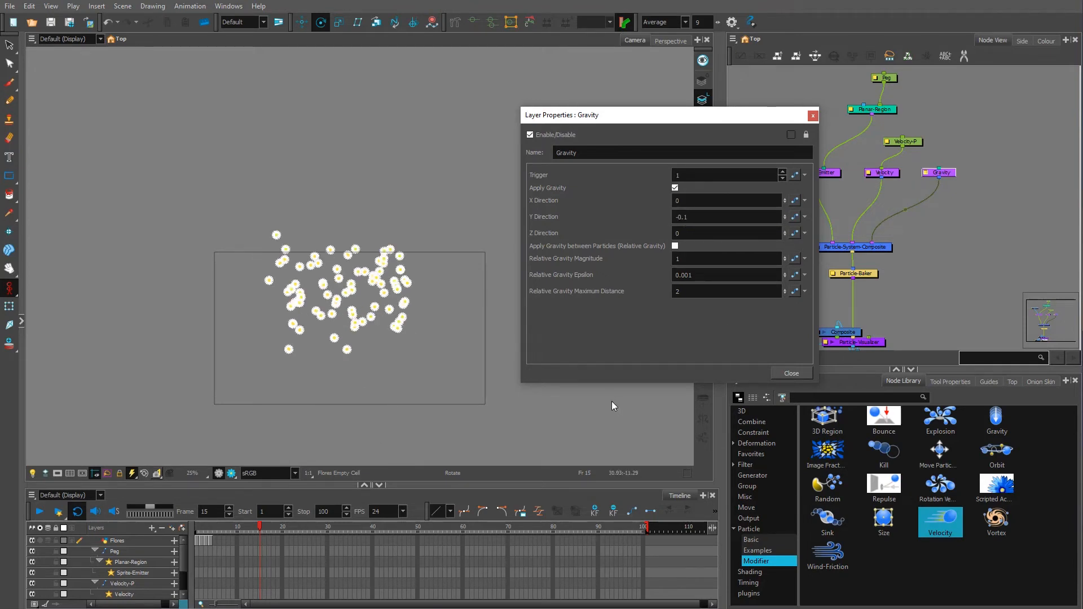
pyautogui.click(792, 372)
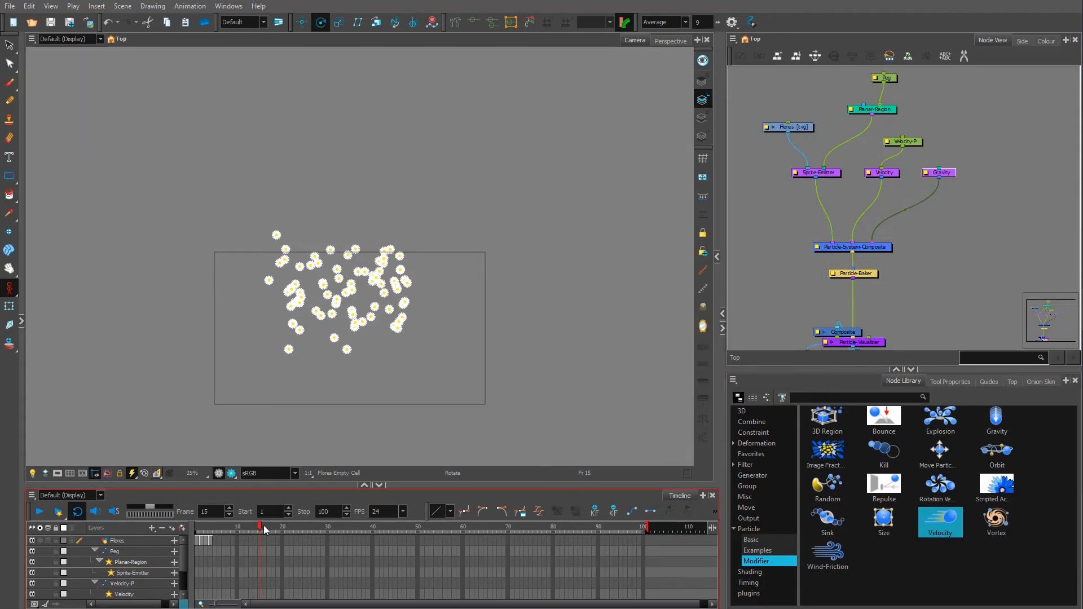
pyautogui.moveTo(260, 531)
pyautogui.mouseDown()
pyautogui.moveTo(476, 546)
pyautogui.moveTo(242, 523)
pyautogui.moveTo(269, 523)
pyautogui.mouseUp()
# - Disconnect Gravity from Particle-System-Composite and preview the motion without it up to frame 22
pyautogui.click(854, 242)
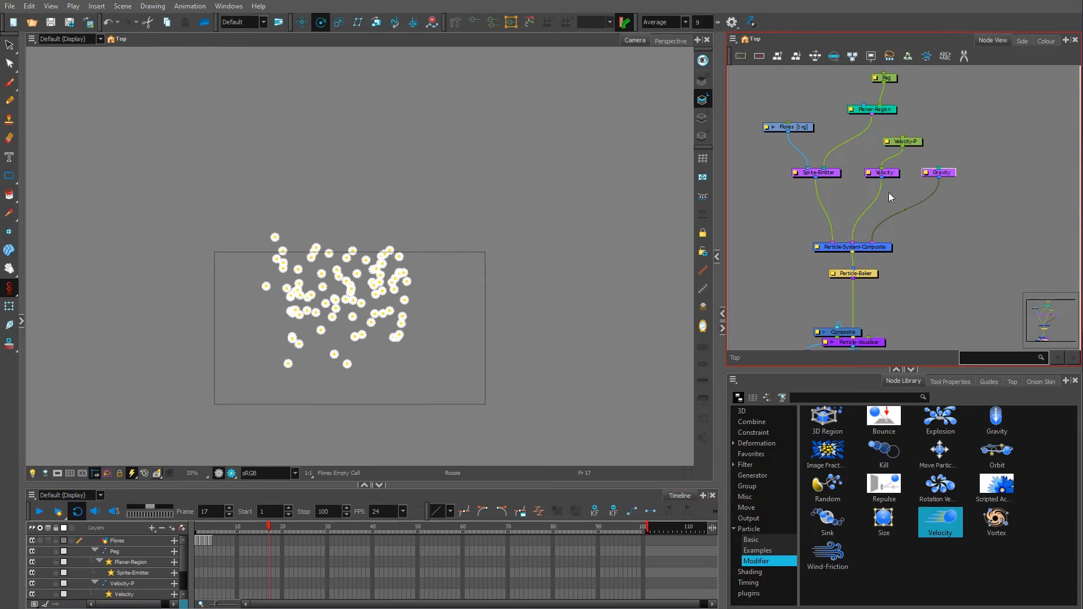
pyautogui.moveTo(875, 243); pyautogui.dragTo(865, 222)
pyautogui.moveTo(225, 527); pyautogui.dragTo(290, 528)
# - Reconnect Gravity to Particle-System-Composite and preview the daisies rising and falling up to frame 33
pyautogui.click(945, 179)
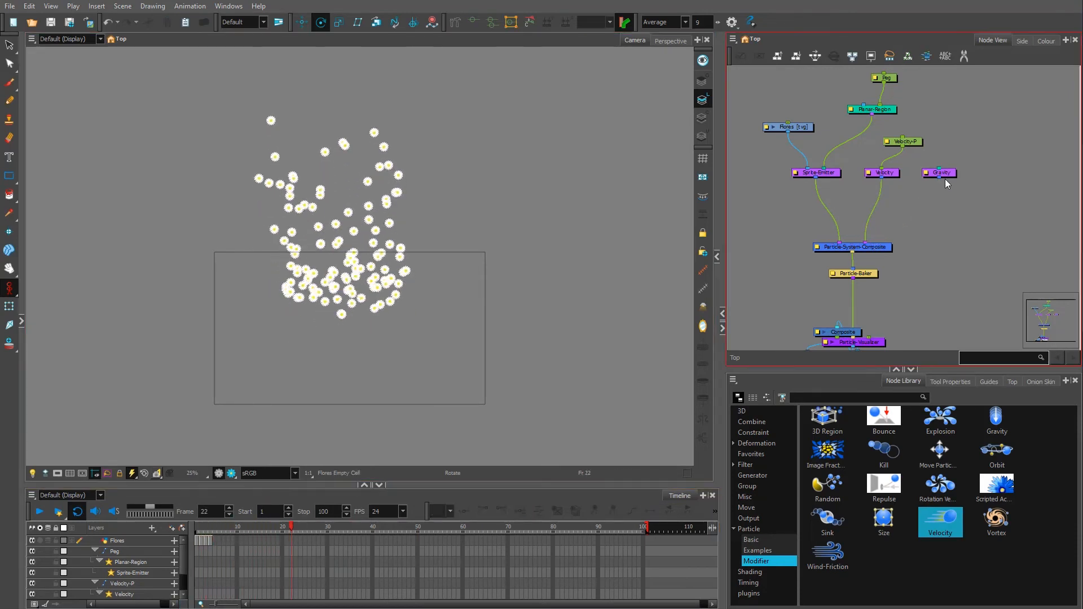
pyautogui.moveTo(938, 178); pyautogui.dragTo(873, 244)
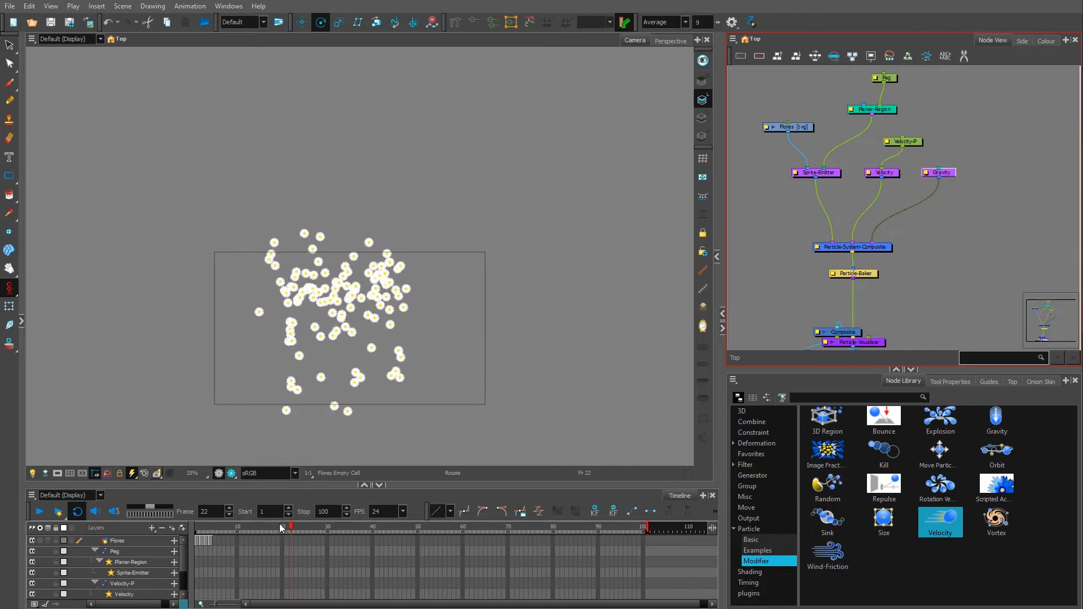
pyautogui.moveTo(282, 528); pyautogui.dragTo(341, 534)
pyautogui.scroll(2, 342, 317)
pyautogui.scroll(-2, 392, 463)
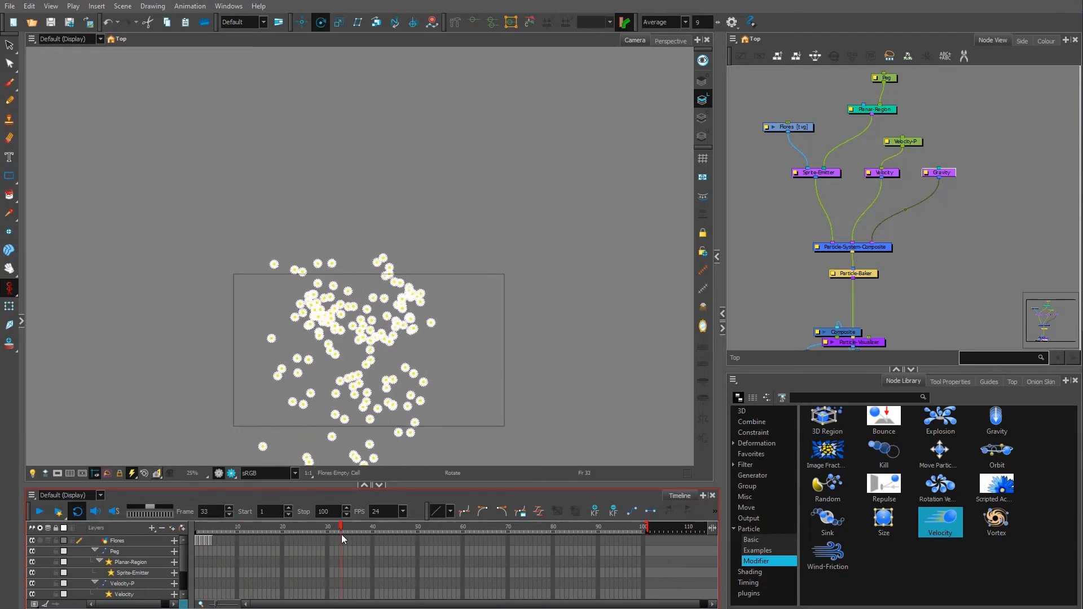
# - Align the Velocity node between Sprite-Emitter and Gravity in the row above Particle-System-Composite
pyautogui.scroll(2, 885, 201)
pyautogui.moveTo(896, 171); pyautogui.dragTo(878, 166)
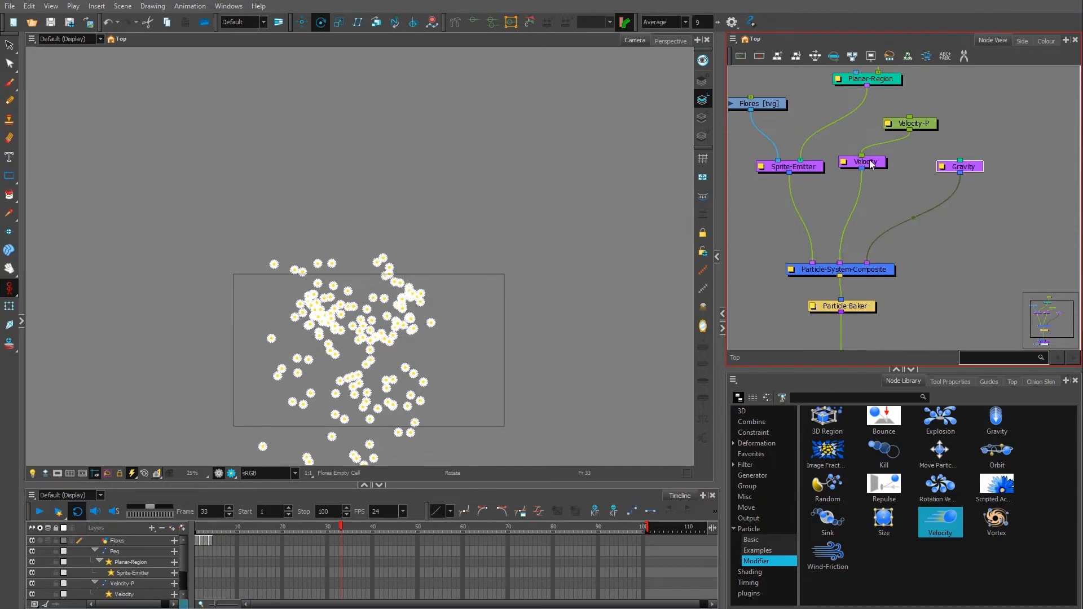
pyautogui.click(871, 163)
pyautogui.click(979, 170)
pyautogui.click(933, 232)
pyautogui.moveTo(881, 163); pyautogui.dragTo(900, 168)
pyautogui.click(956, 276)
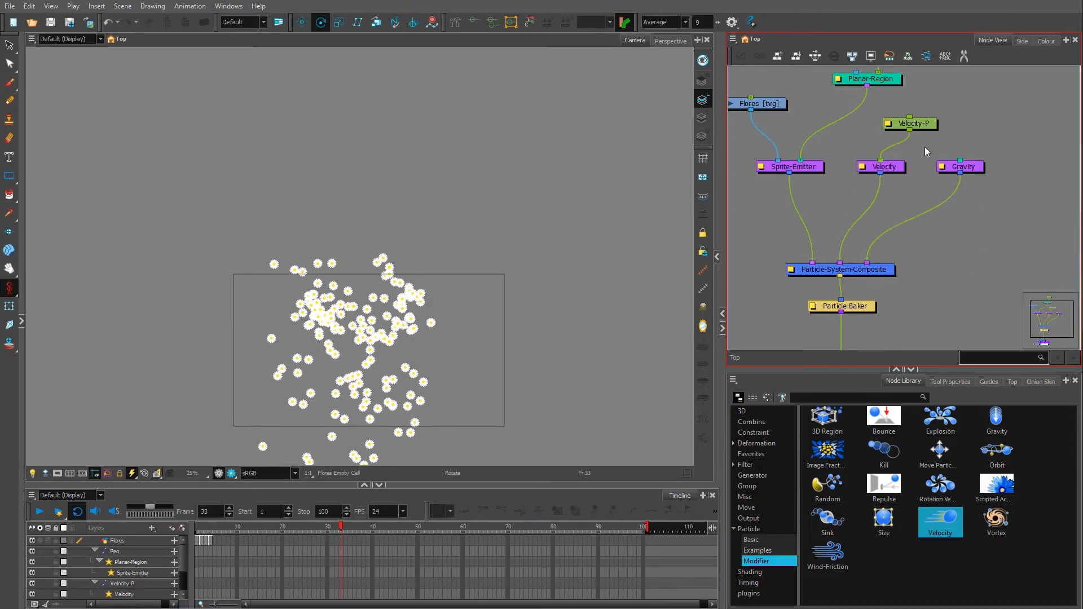
pyautogui.click(899, 170)
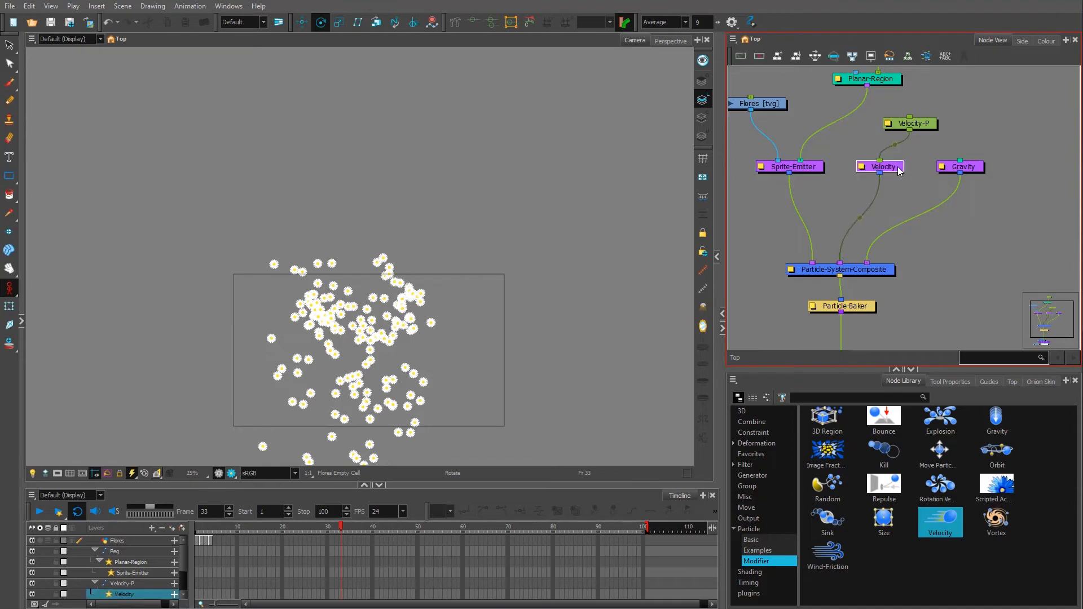
# - Disable the Velocity node, preview the particles up to frame 20, and disable the Gravity node as well
pyautogui.click(758, 56)
pyautogui.moveTo(221, 528); pyautogui.dragTo(284, 525)
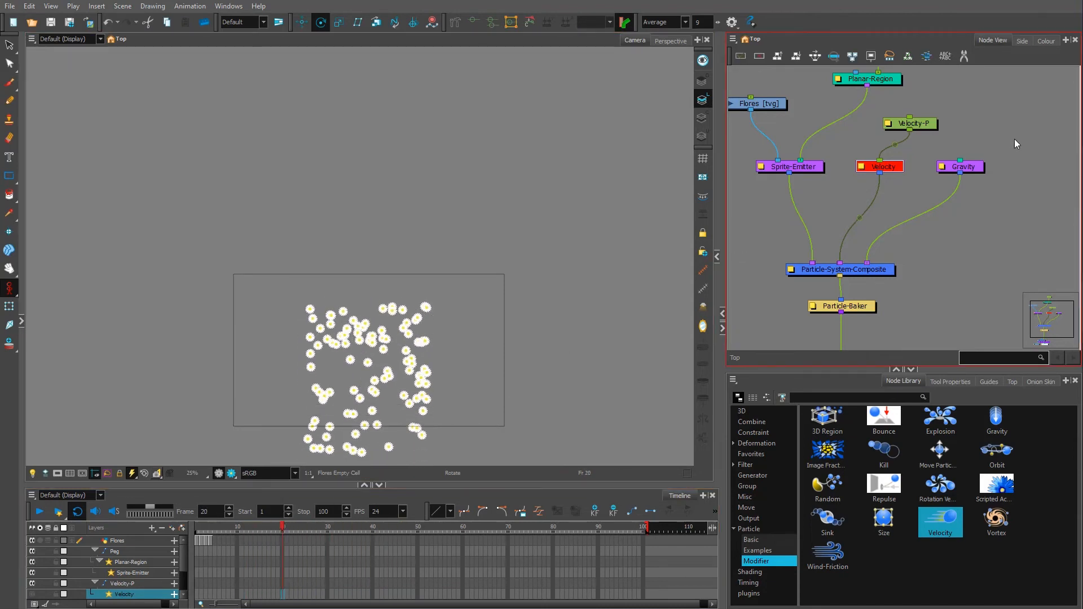
pyautogui.moveTo(1015, 138); pyautogui.dragTo(954, 196)
pyautogui.click(759, 57)
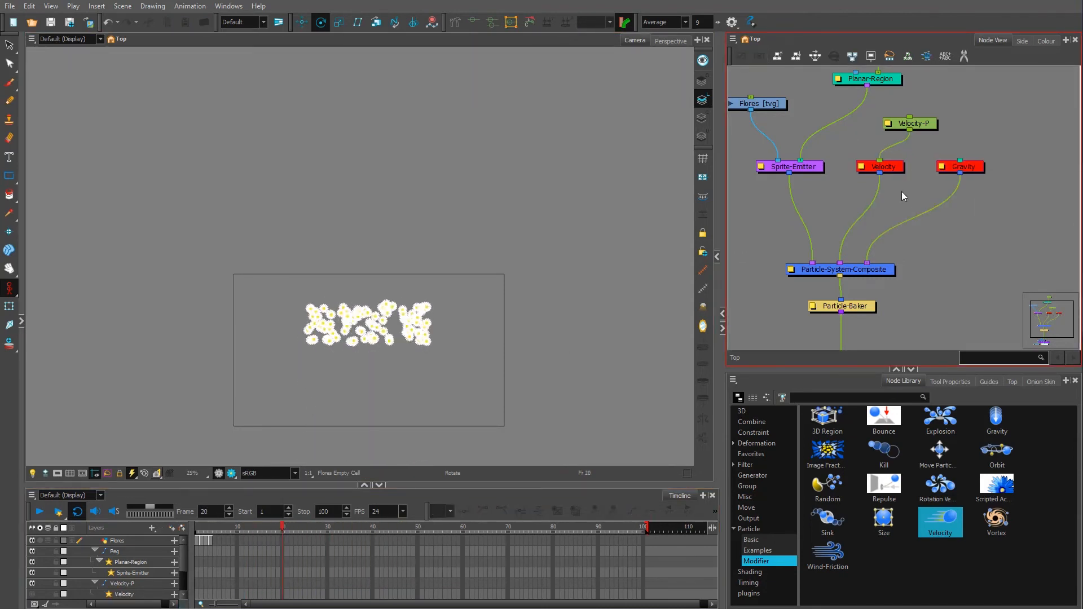
# - Re-enable the Velocity node and preview the daisies' motion up to frame 34 with Gravity still disabled
pyautogui.click(861, 166)
pyautogui.click(246, 526)
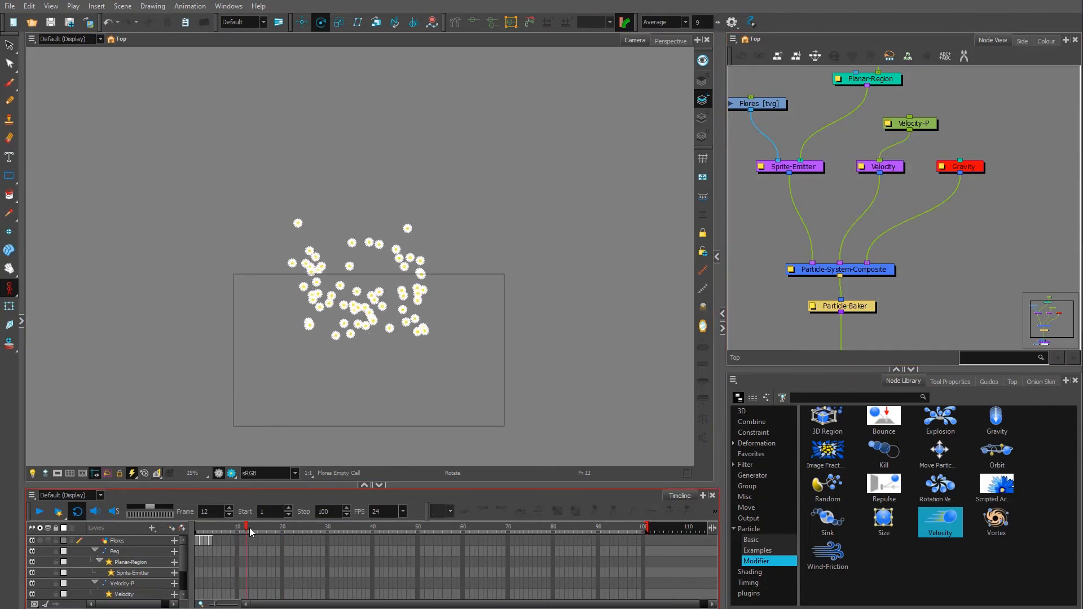
pyautogui.moveTo(251, 529); pyautogui.dragTo(225, 529)
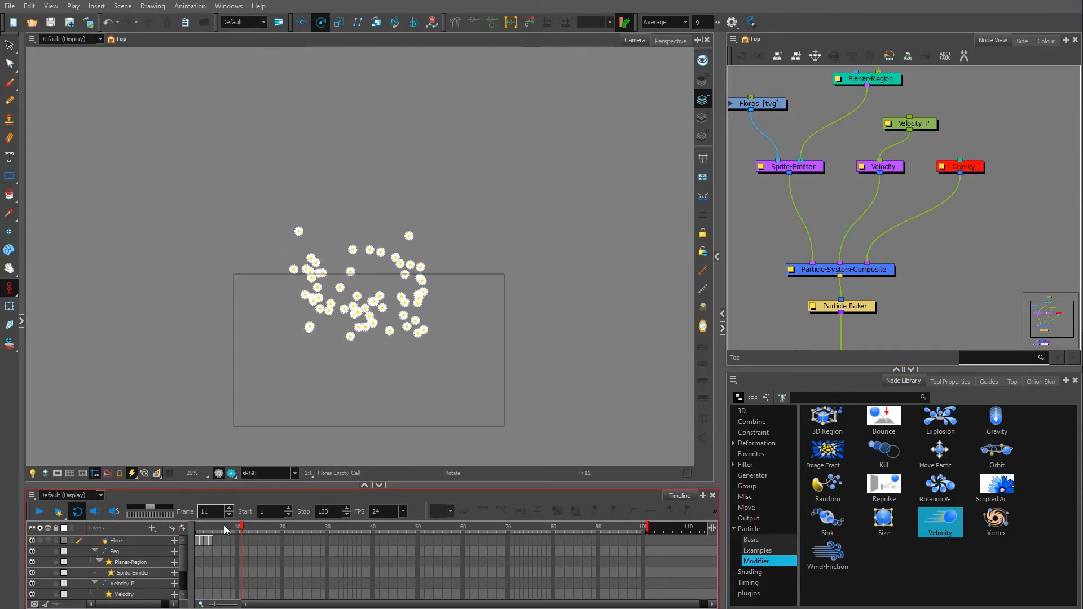
pyautogui.moveTo(302, 527); pyautogui.dragTo(328, 525)
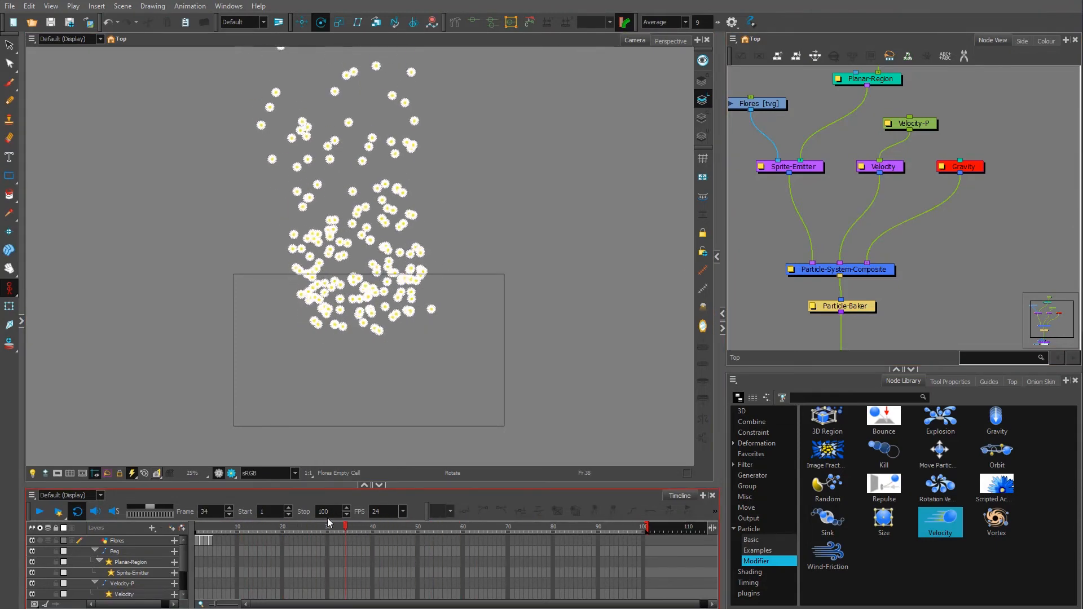
# - Re-enable the Gravity node and preview the combined motion of both modifiers up to frame 46
pyautogui.moveTo(992, 146); pyautogui.dragTo(955, 189)
pyautogui.press('d')
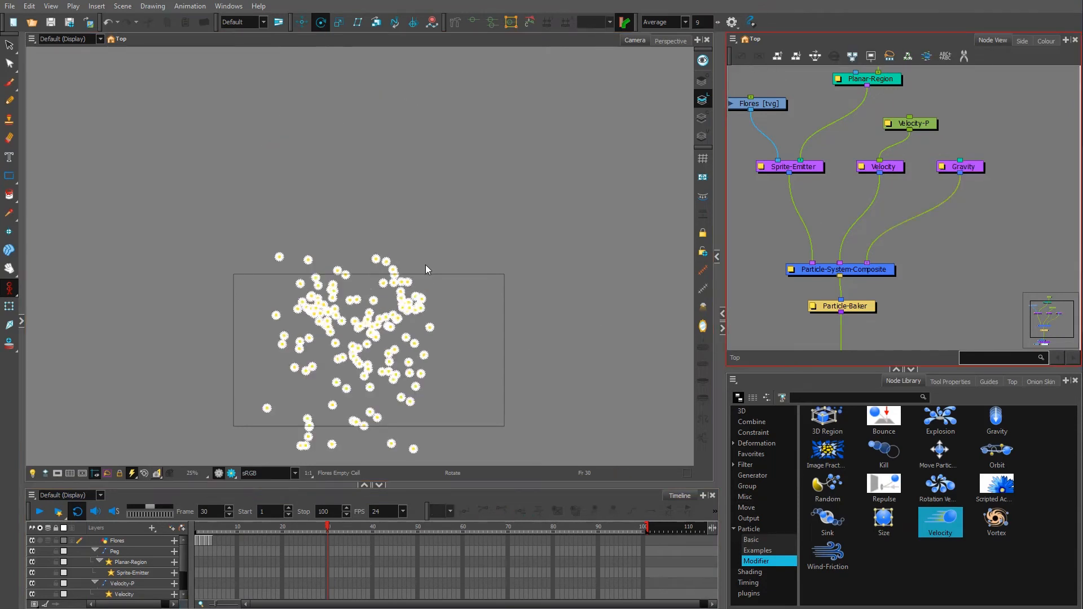
pyautogui.scroll(-2, 438, 276)
pyautogui.scroll(1, 418, 403)
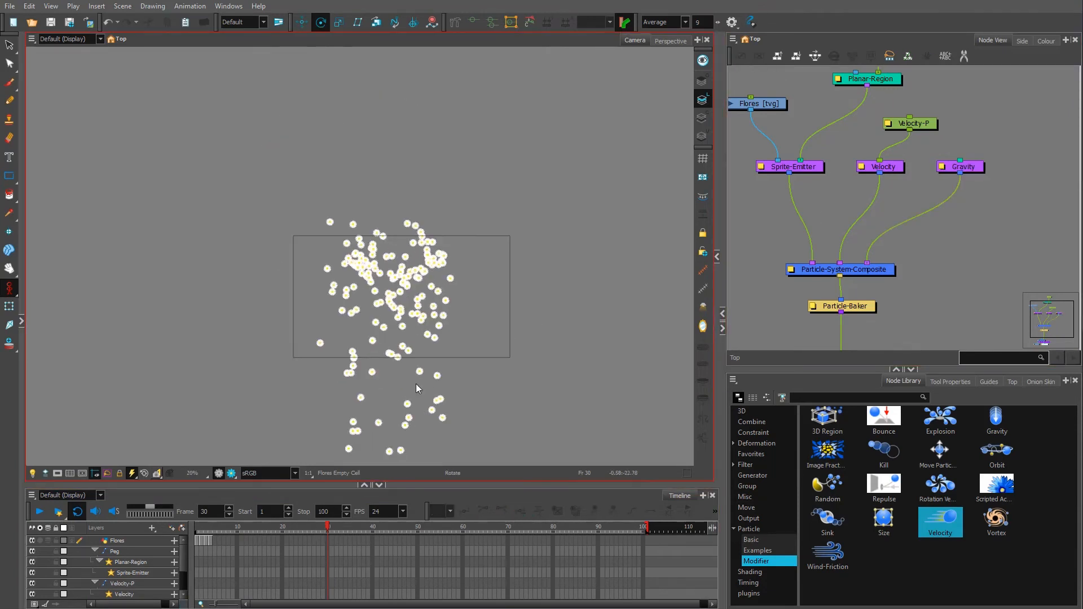
pyautogui.scroll(-2, 416, 387)
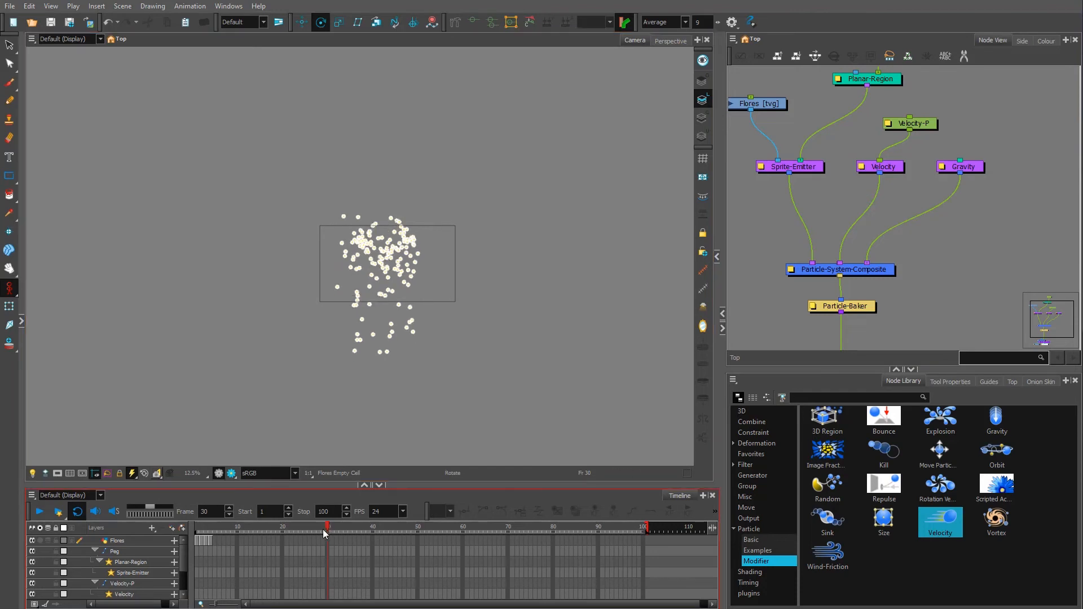
pyautogui.moveTo(323, 529); pyautogui.dragTo(400, 513)
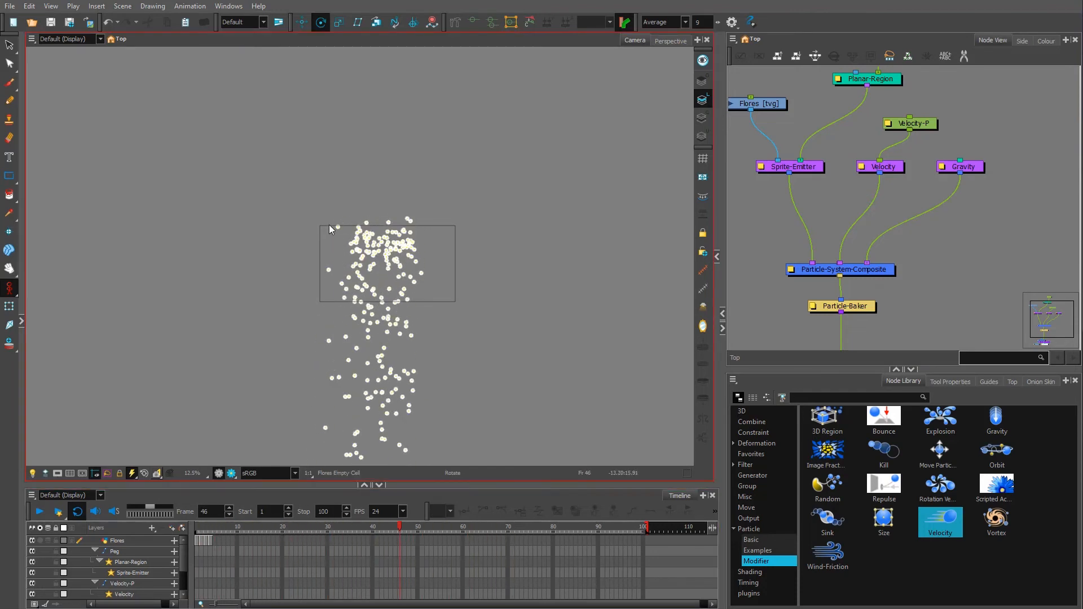
# - Inspect the particles around the camera frame and preview their fall up to frame 64
pyautogui.scroll(2, 329, 224)
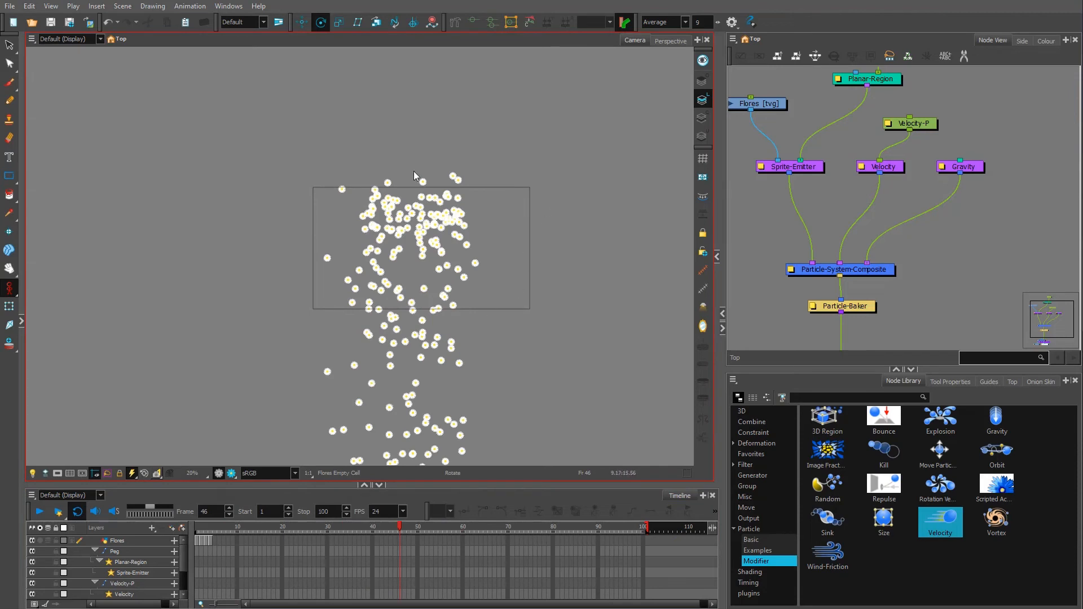
pyautogui.scroll(-5, 337, 289)
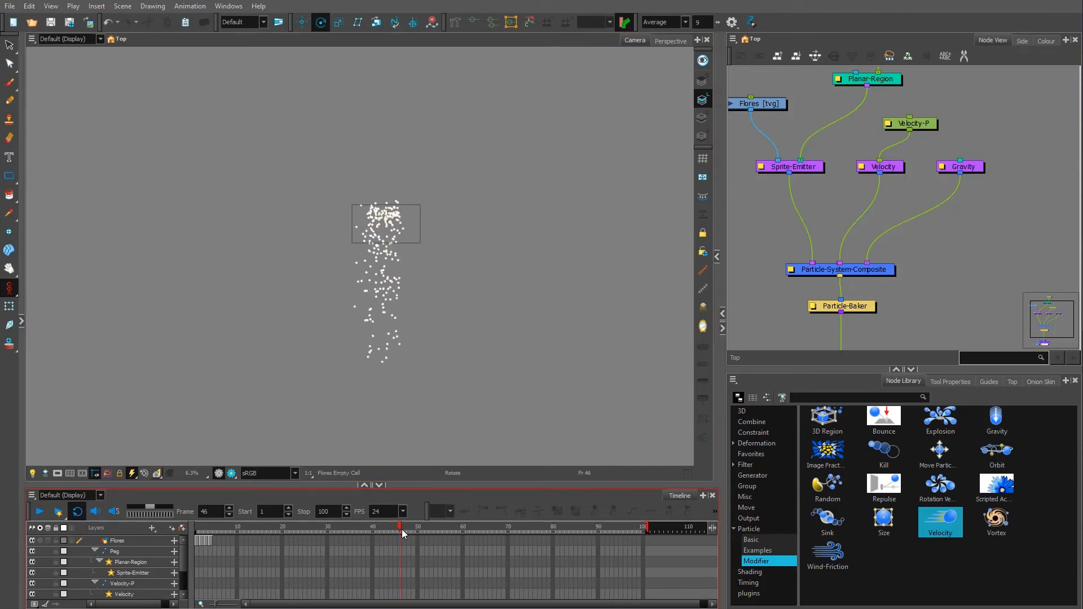
pyautogui.moveTo(402, 534); pyautogui.dragTo(480, 528)
pyautogui.moveTo(464, 428); pyautogui.dragTo(468, 451)
pyautogui.scroll(4, 391, 230)
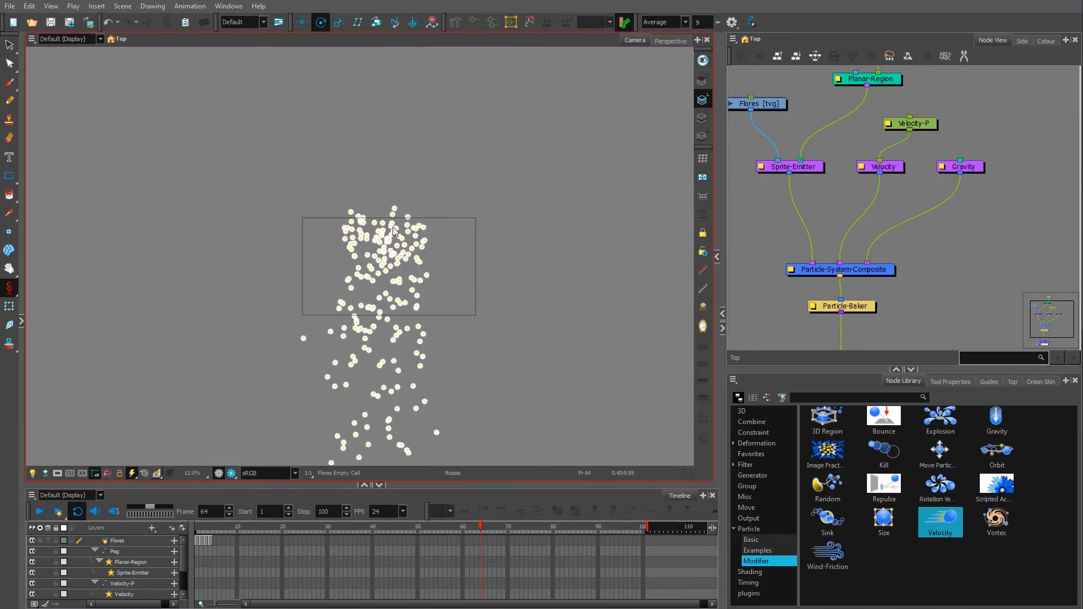
pyautogui.scroll(2, 394, 231)
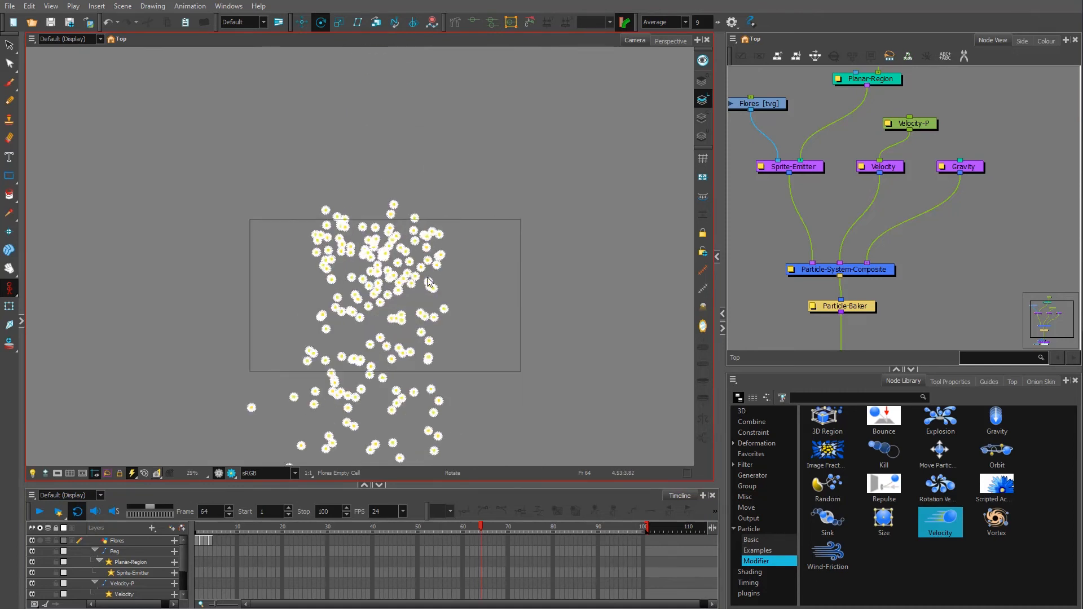
# - Return to frame 47 and examine how far the daisies travel below the camera frame
pyautogui.moveTo(481, 527); pyautogui.dragTo(403, 517)
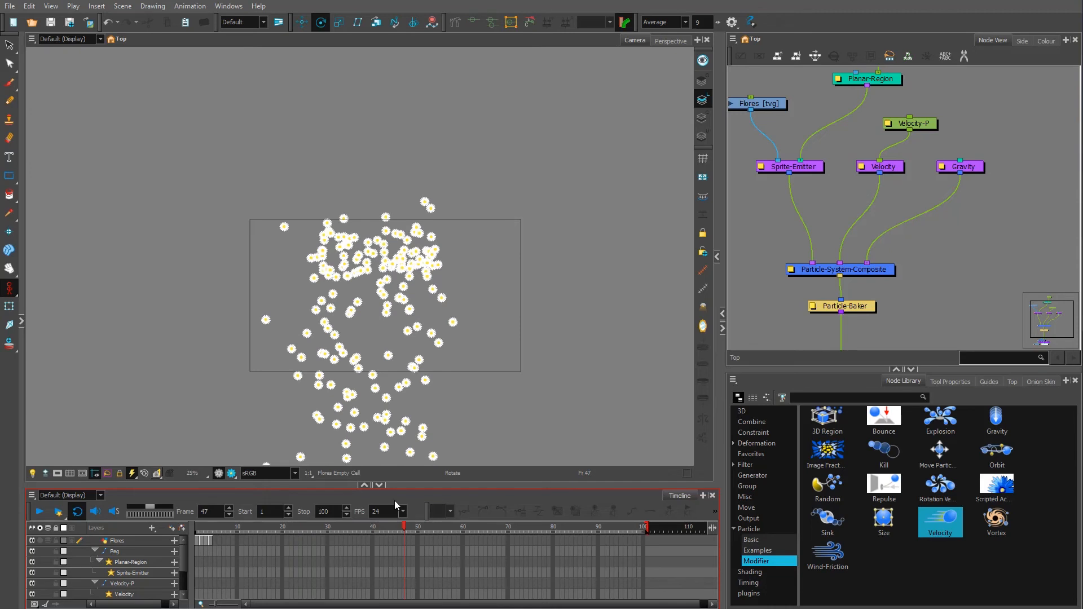
pyautogui.scroll(-2, 448, 375)
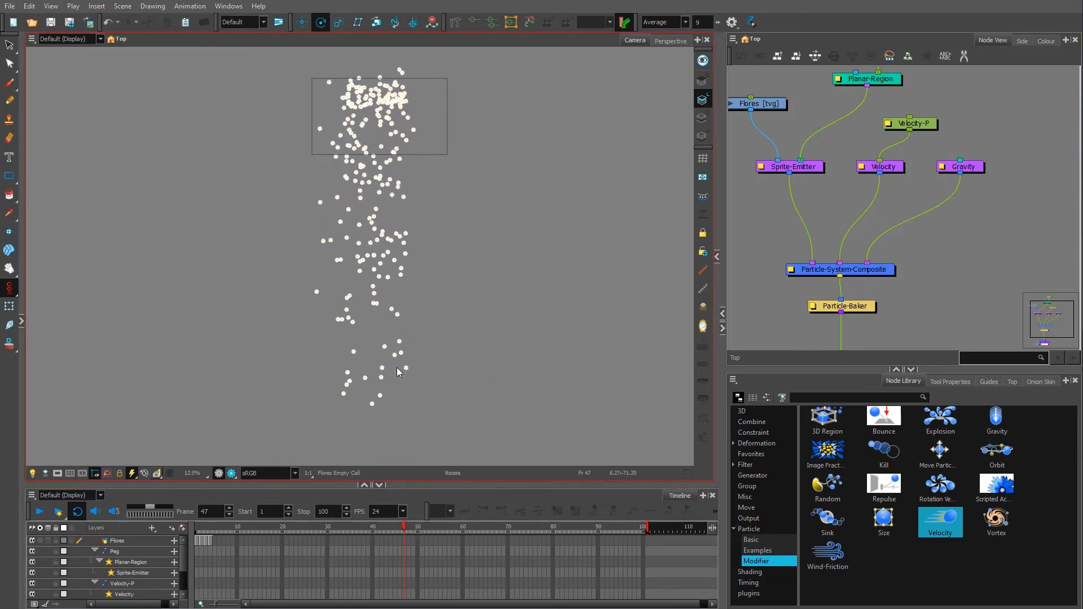
pyautogui.scroll(2, 381, 393)
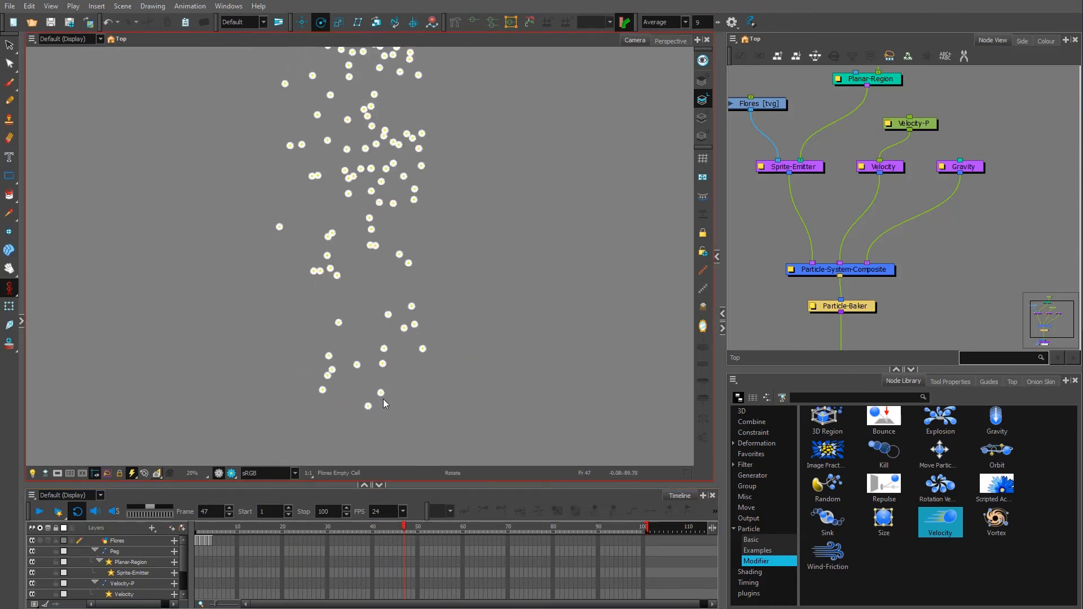
pyautogui.scroll(-3, 384, 398)
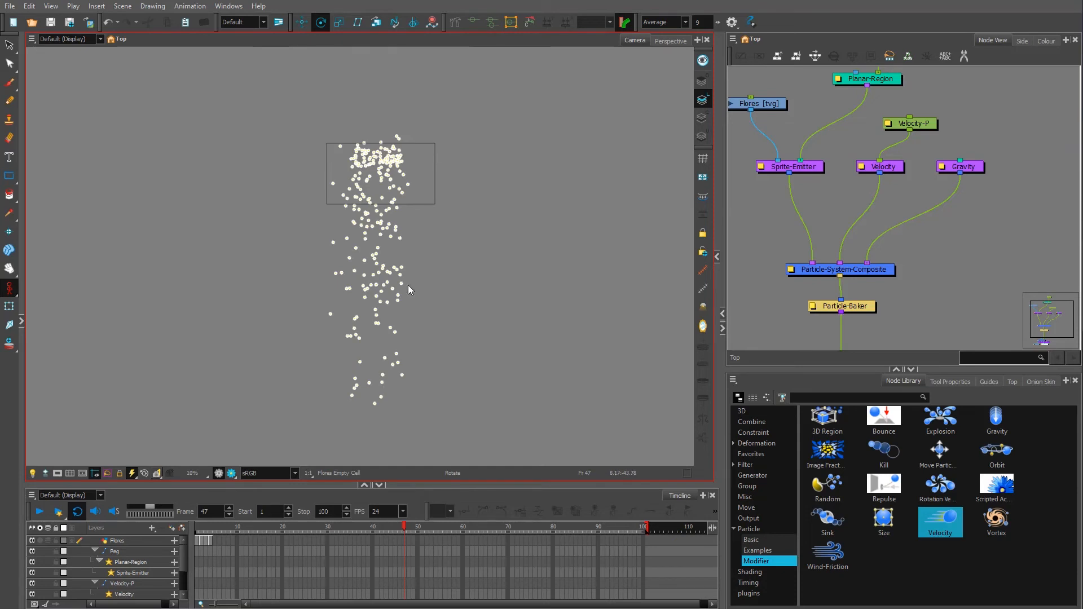
pyautogui.moveTo(428, 171); pyautogui.dragTo(442, 233)
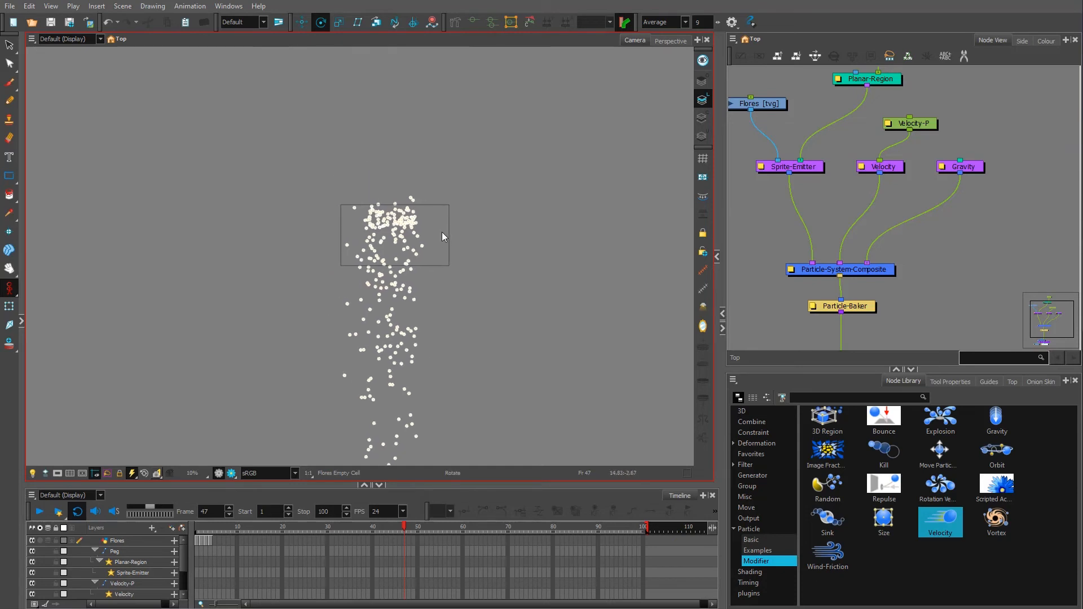
pyautogui.scroll(2, 438, 225)
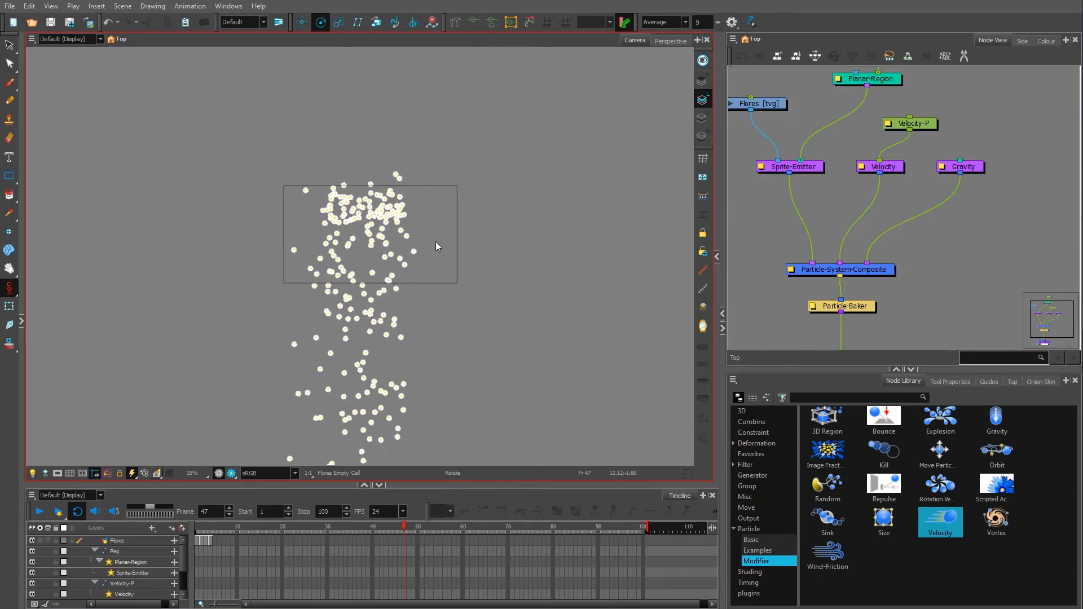
pyautogui.scroll(-2, 406, 293)
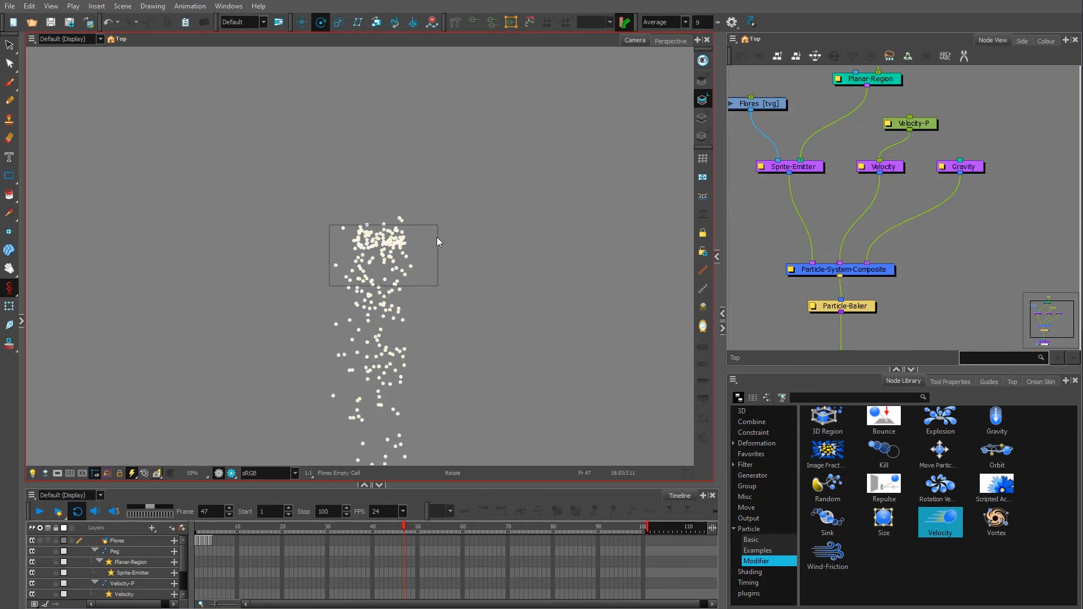
pyautogui.scroll(3, 355, 228)
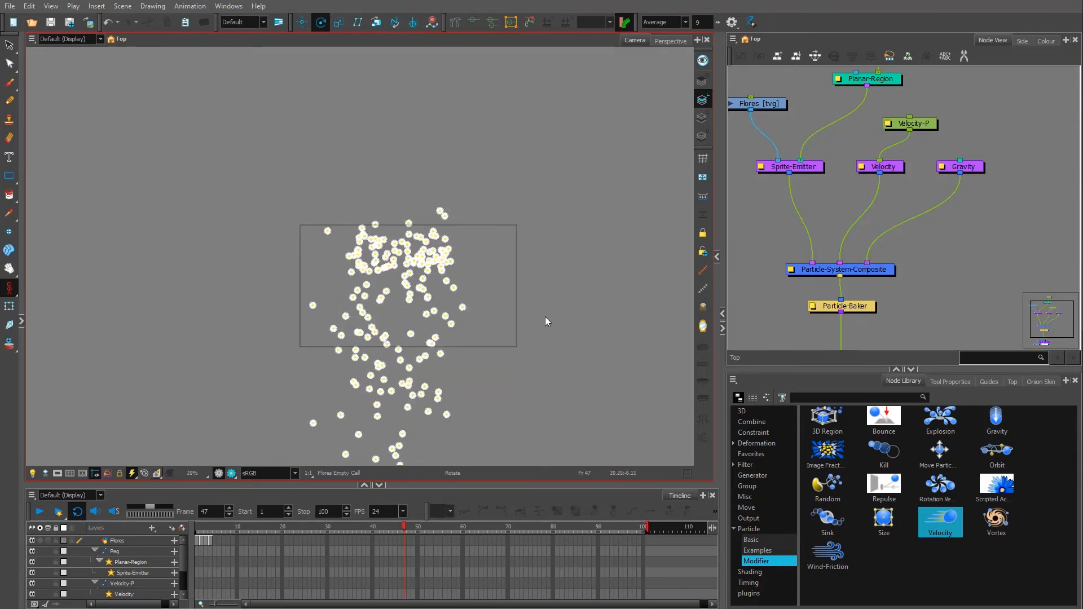
# - Move Sprite-Emitter slightly closer to Velocity and widen the Node View
pyautogui.moveTo(809, 170); pyautogui.dragTo(816, 169)
pyautogui.click(820, 192)
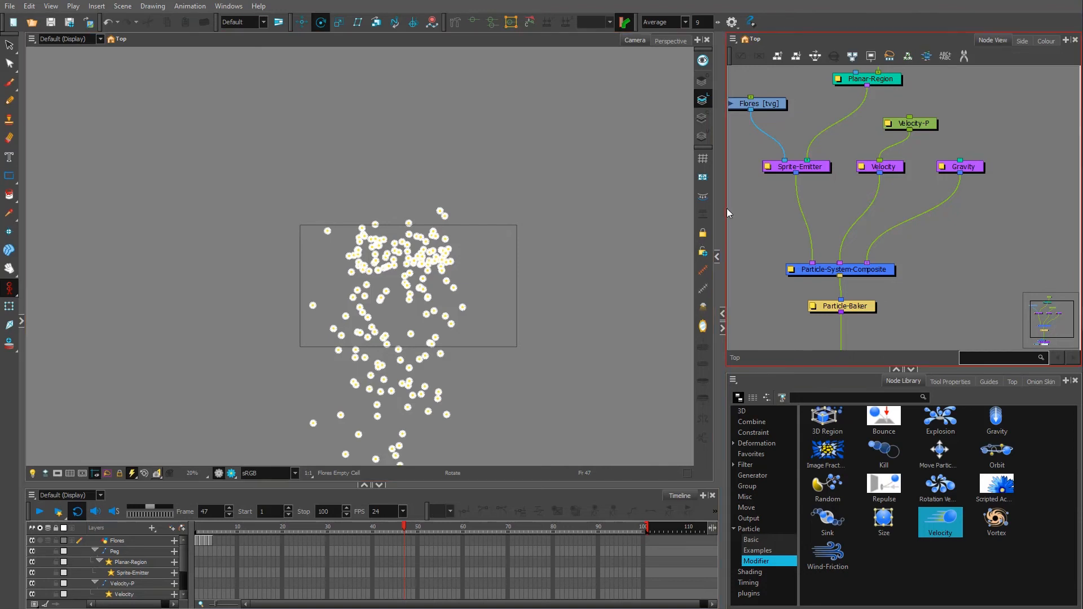
pyautogui.moveTo(724, 207); pyautogui.dragTo(635, 203)
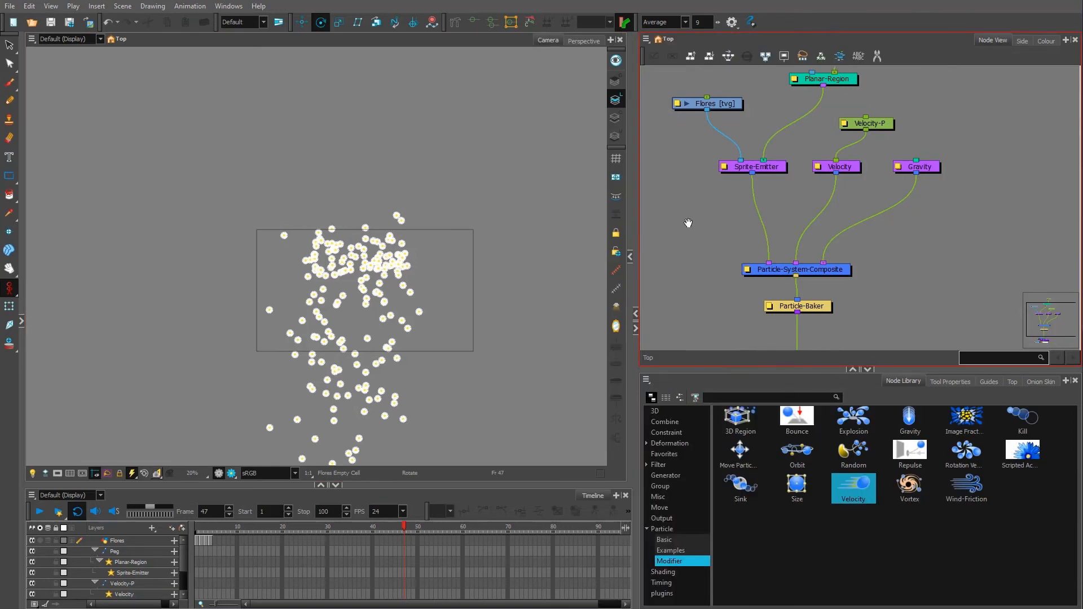
# - Add a Kill modifier, place it beside Sprite-Emitter and connect it to the first input of Particle-System-Composite
pyautogui.moveTo(702, 230); pyautogui.dragTo(772, 239)
pyautogui.press('Tab')
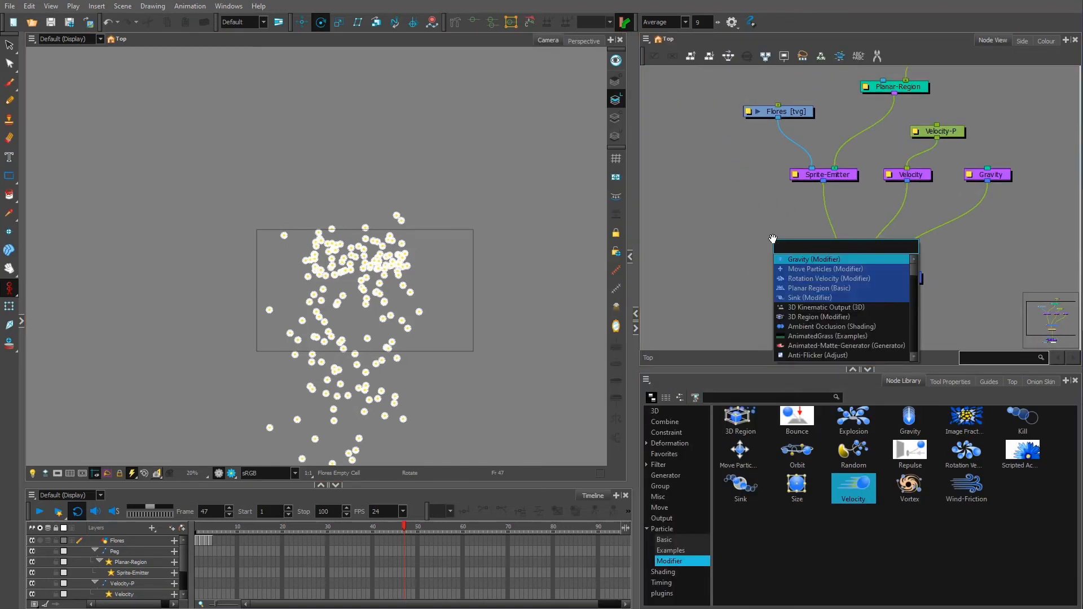
pyautogui.write('kil')
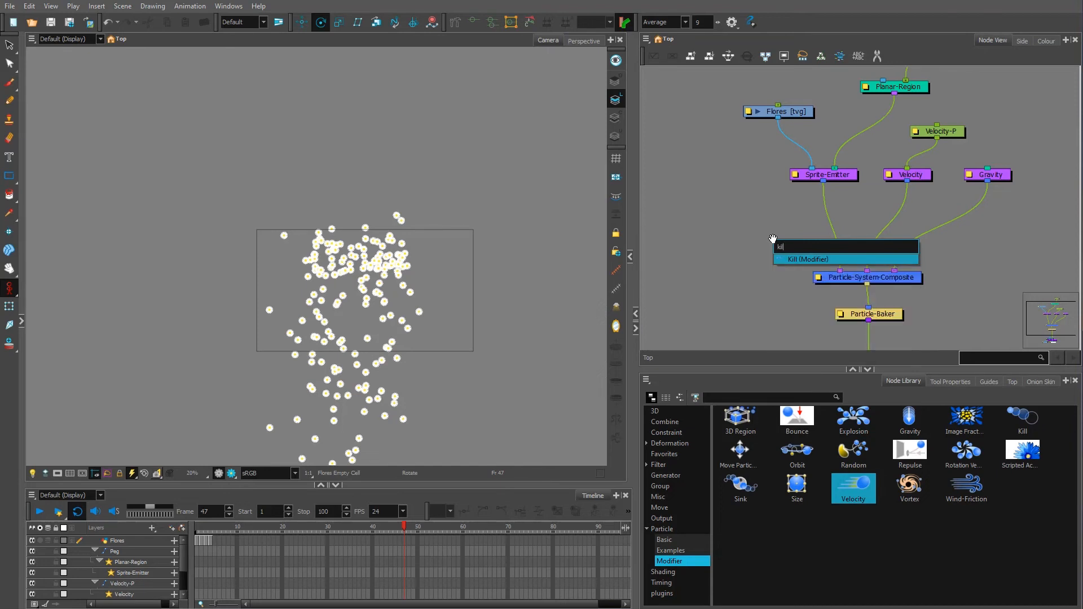
pyautogui.write('l')
pyautogui.click(821, 259)
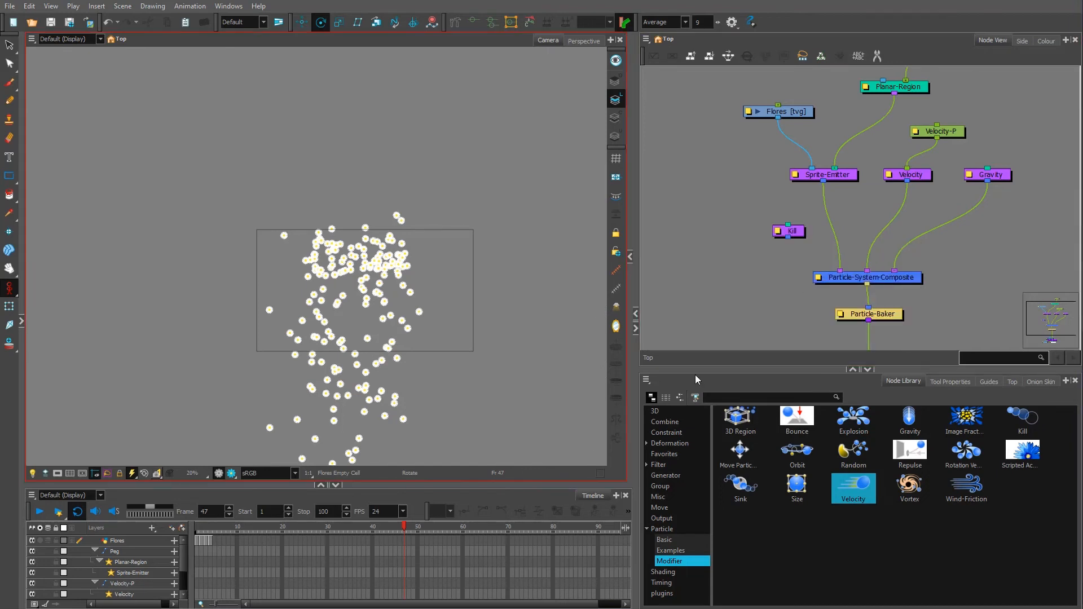
pyautogui.moveTo(788, 231); pyautogui.dragTo(739, 197)
pyautogui.moveTo(818, 224); pyautogui.dragTo(834, 276)
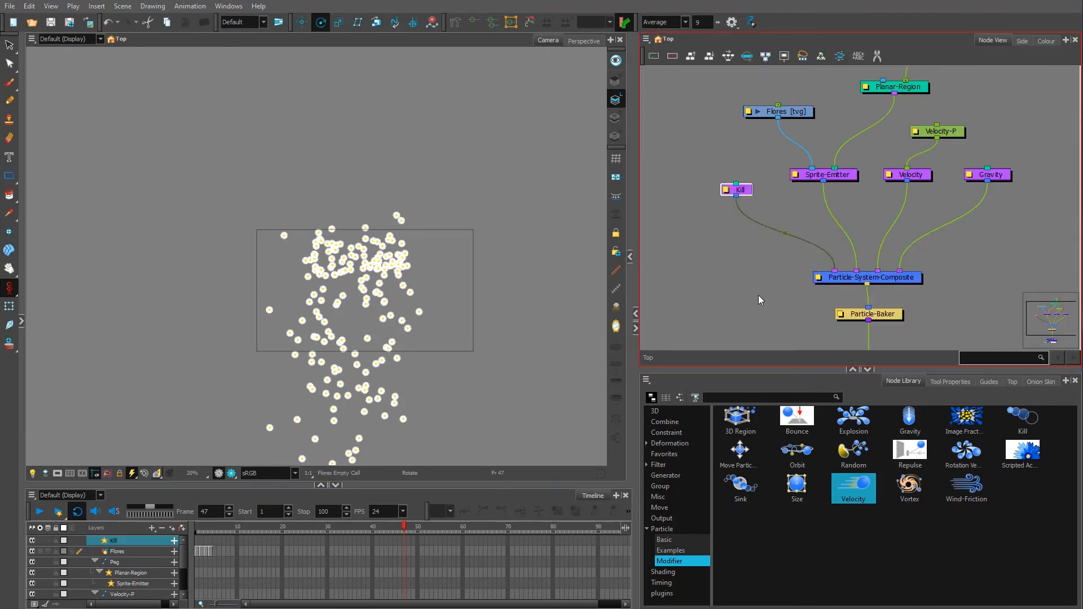
# - Open the Kill modifier's properties, set Kill Older than to 5 and preview the result up to frame 27
pyautogui.doubleClick(727, 191)
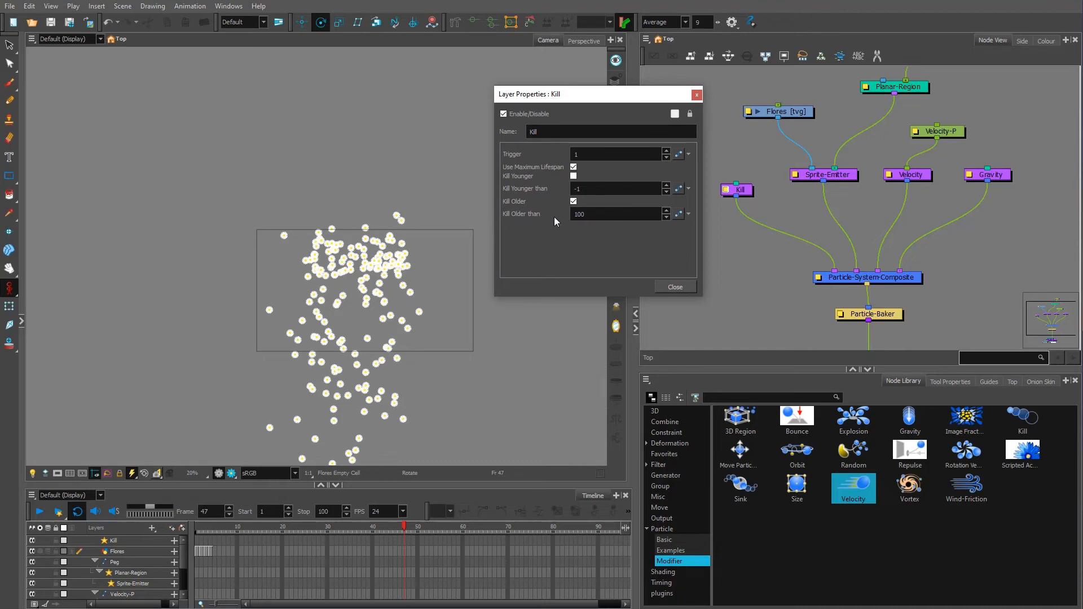
pyautogui.click(603, 213)
pyautogui.write('5')
pyautogui.press('Return')
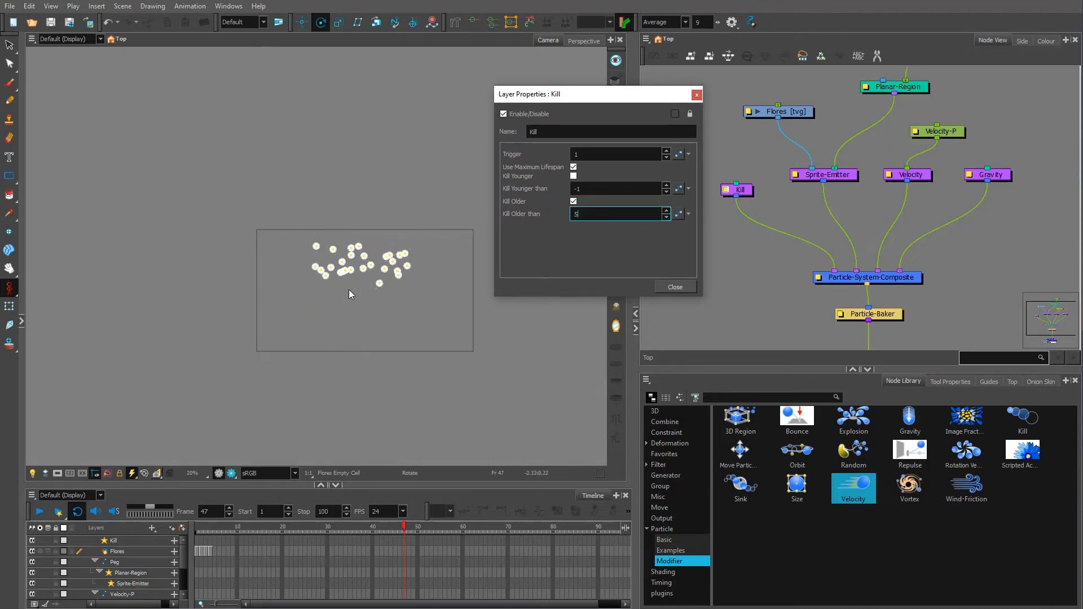
pyautogui.moveTo(198, 525); pyautogui.dragTo(315, 528)
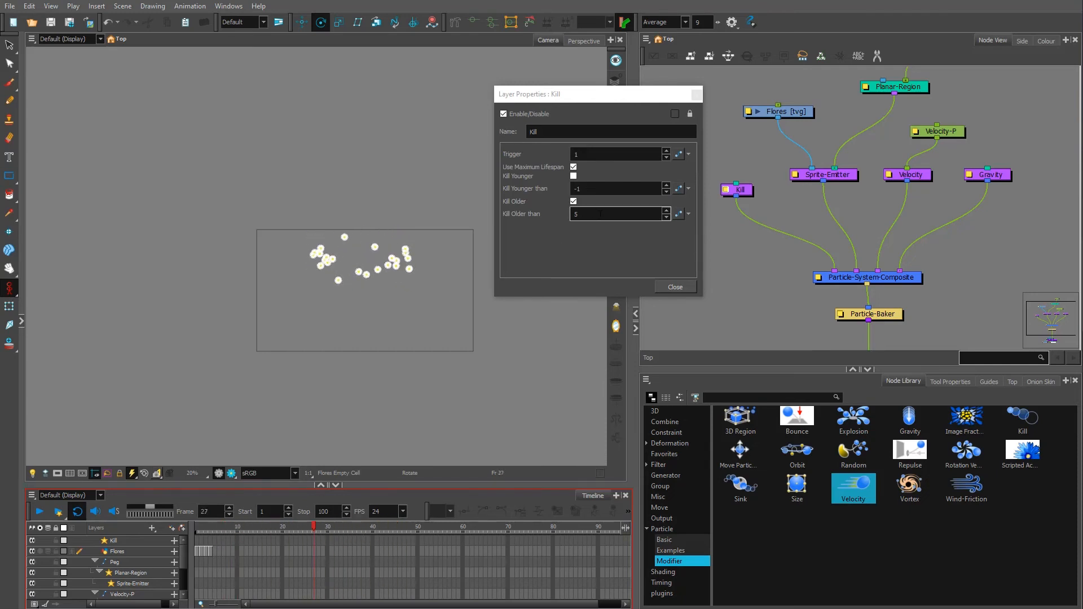
# - Set Kill Older than to 20 and preview the particles up to frame 50
pyautogui.doubleClick(581, 214)
pyautogui.write('20')
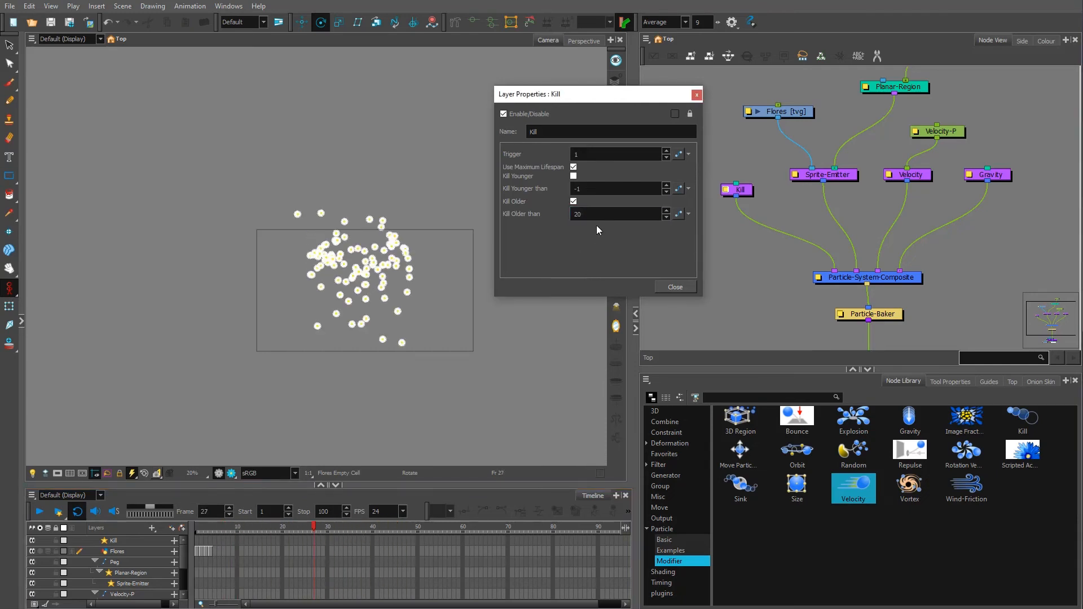
pyautogui.moveTo(277, 530); pyautogui.dragTo(417, 527)
# - Set Kill Older than to 25, preview the particles up to frame 62 and close the Kill properties
pyautogui.doubleClick(581, 214)
pyautogui.write('2')
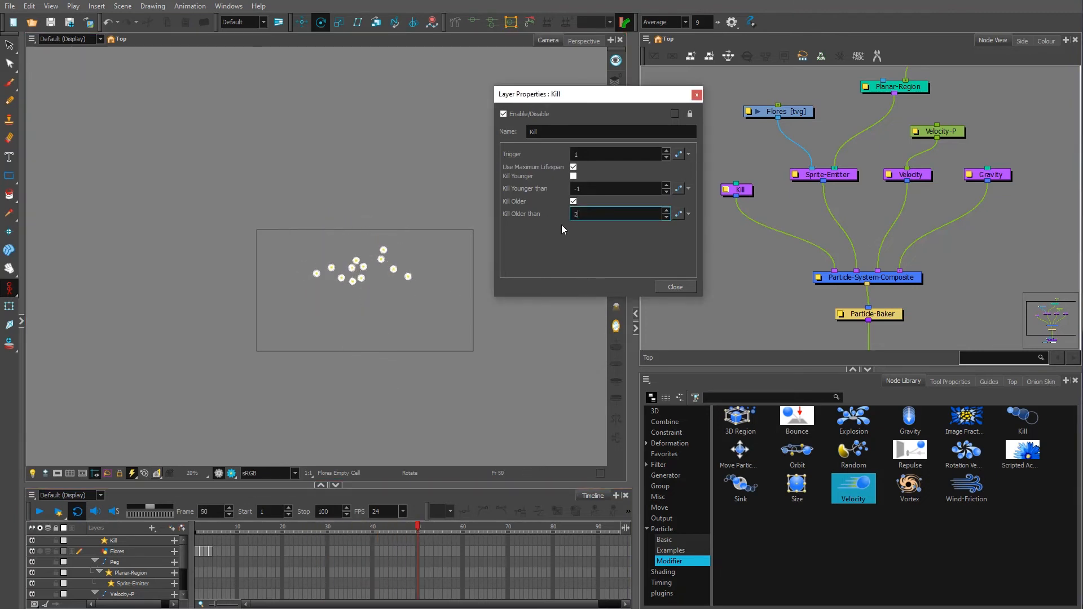
pyautogui.write('5')
pyautogui.press('Return')
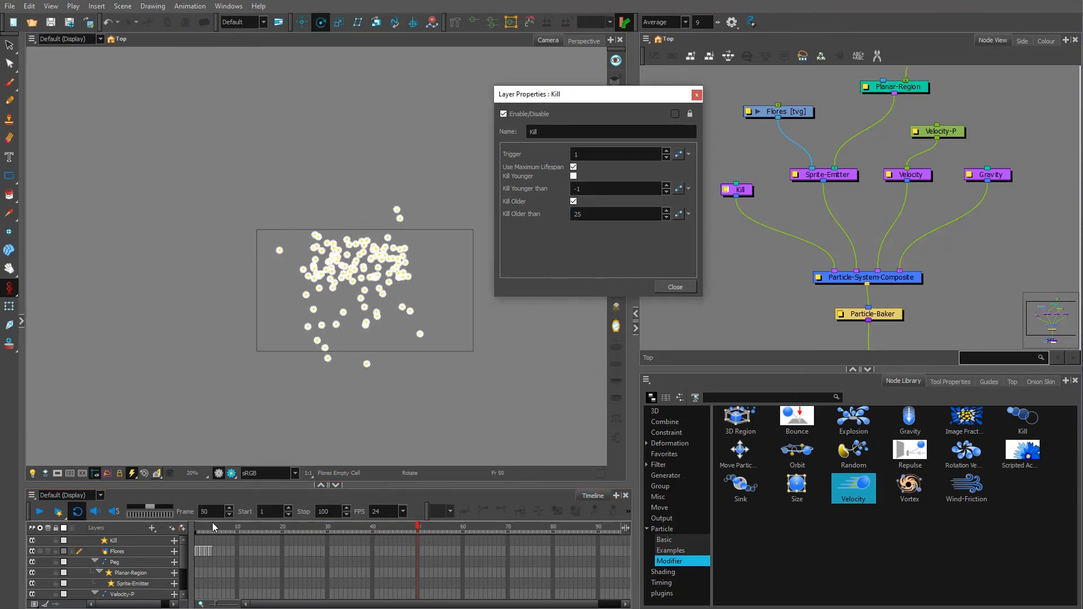
pyautogui.moveTo(212, 527); pyautogui.dragTo(472, 529)
pyautogui.click(303, 424)
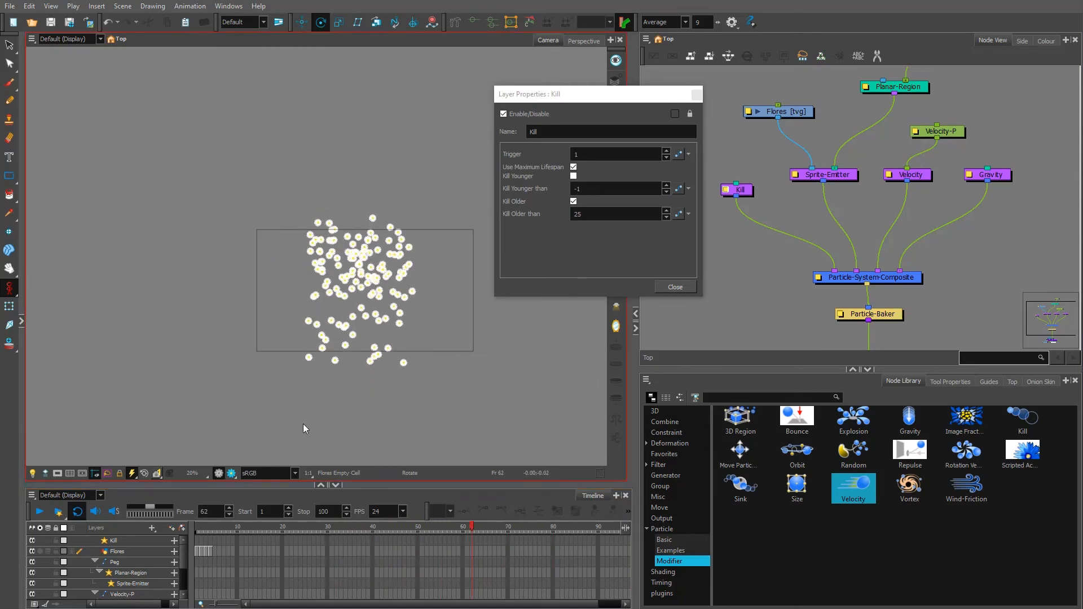
pyautogui.click(675, 287)
pyautogui.moveTo(472, 529); pyautogui.dragTo(385, 451)
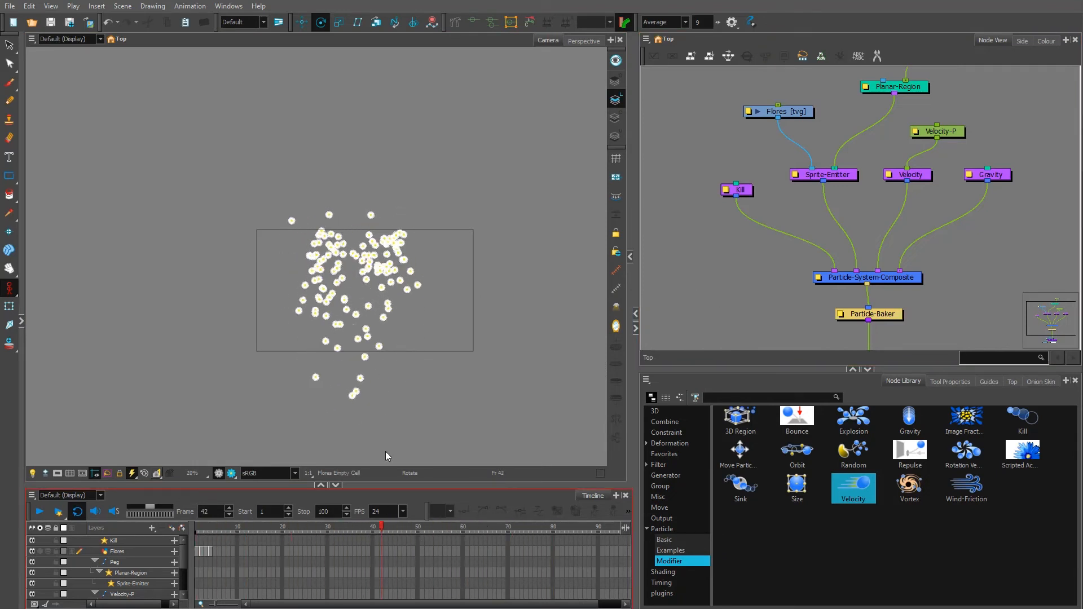
pyautogui.scroll(3, 380, 343)
pyautogui.scroll(-3, 402, 377)
pyautogui.moveTo(424, 393); pyautogui.dragTo(433, 396)
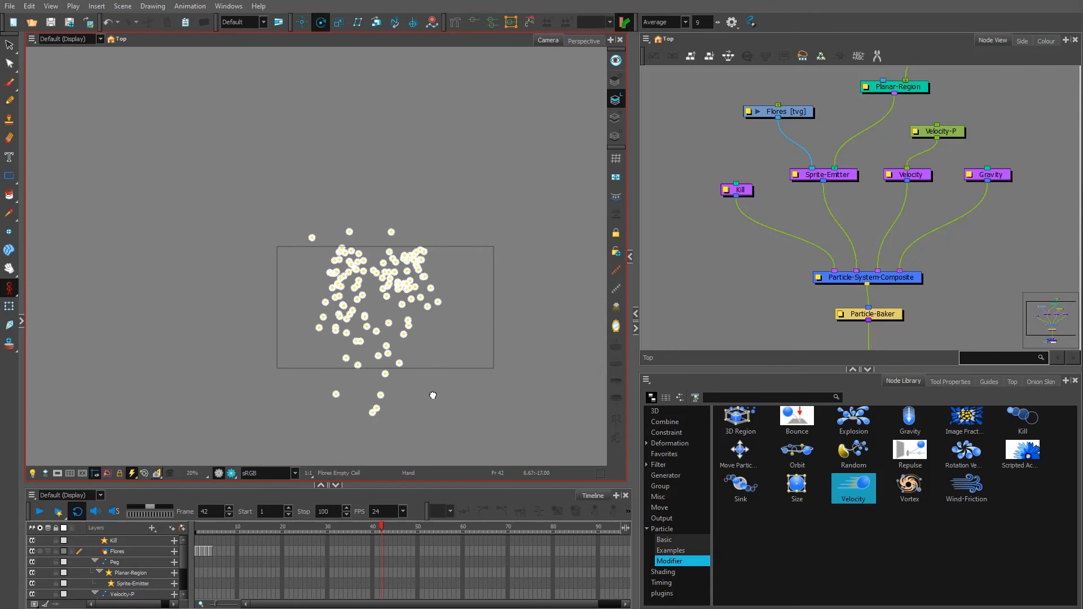
pyautogui.scroll(3, 433, 395)
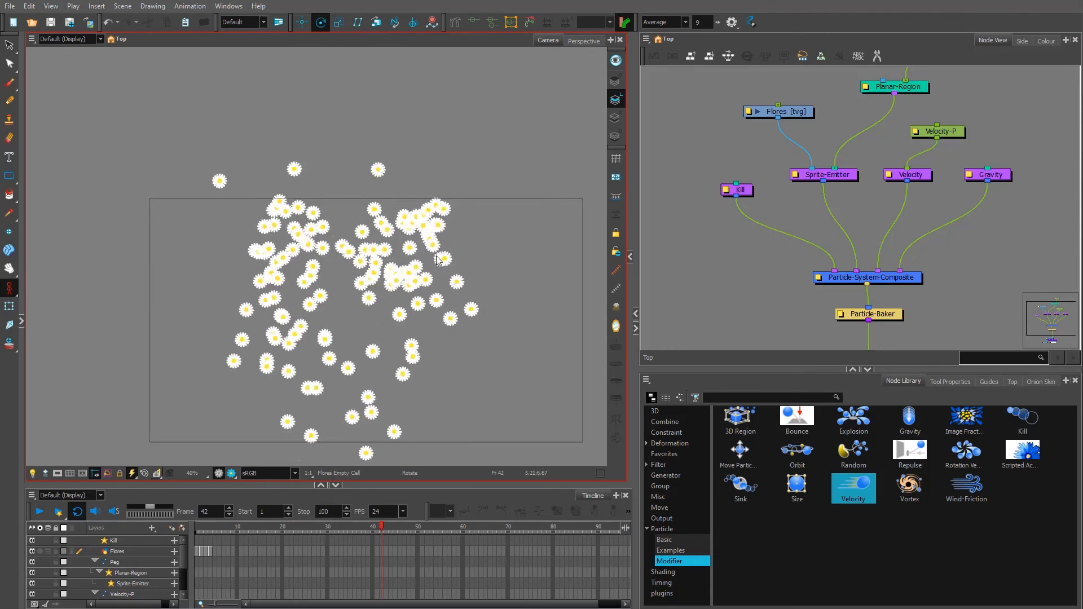
pyautogui.scroll(-2, 289, 339)
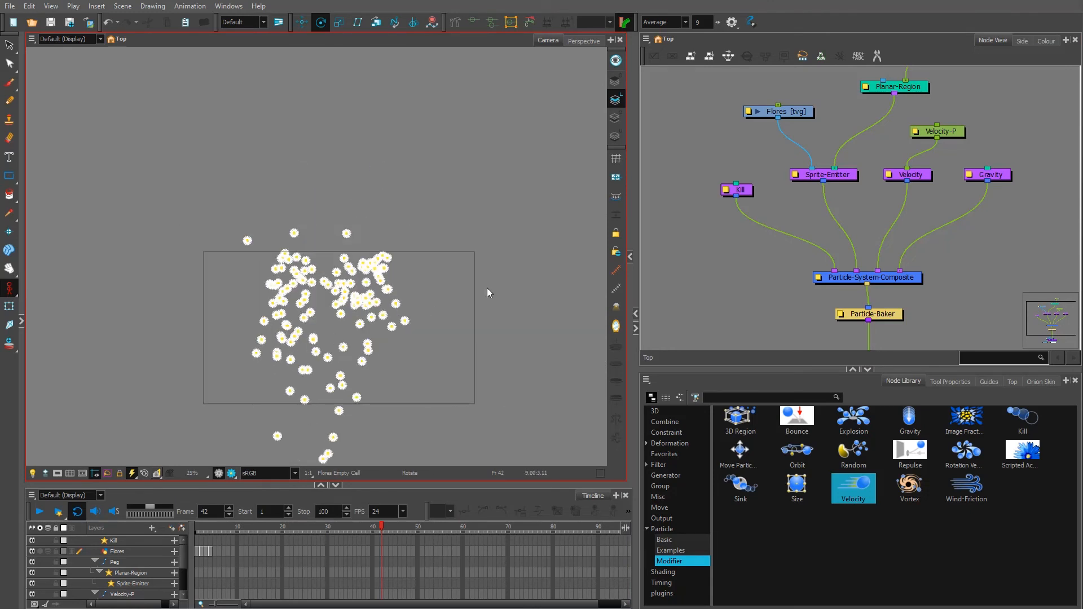
# - Nudge the Sprite-Emitter node away from Velocity and examine its Generation properties, including the particle type settings
pyautogui.moveTo(852, 175); pyautogui.dragTo(846, 174)
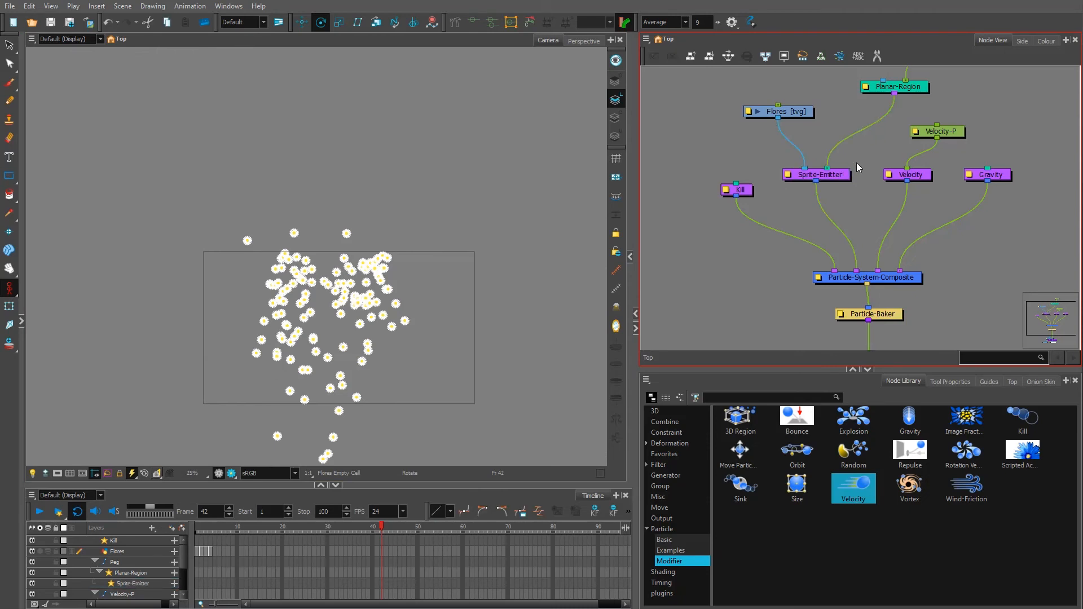
pyautogui.click(857, 163)
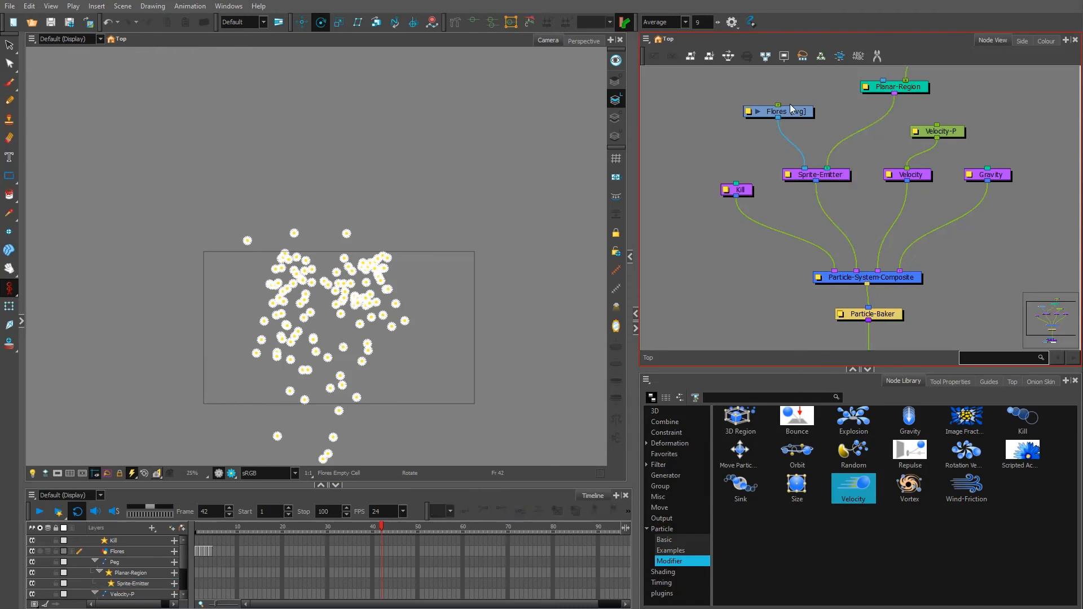
pyautogui.click(836, 179)
pyautogui.click(788, 175)
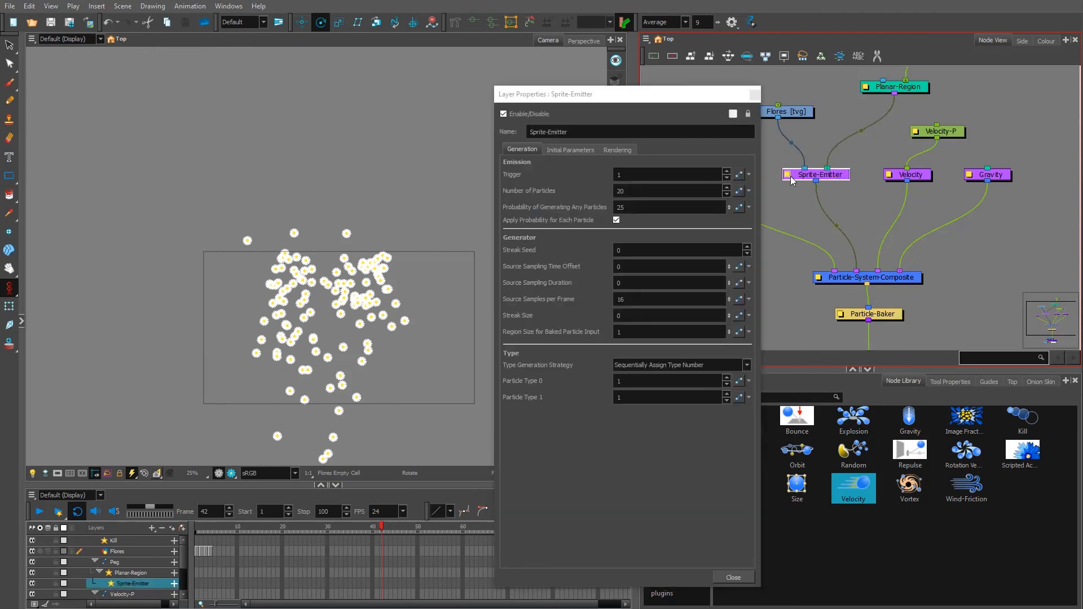
pyautogui.moveTo(687, 88); pyautogui.dragTo(844, 62)
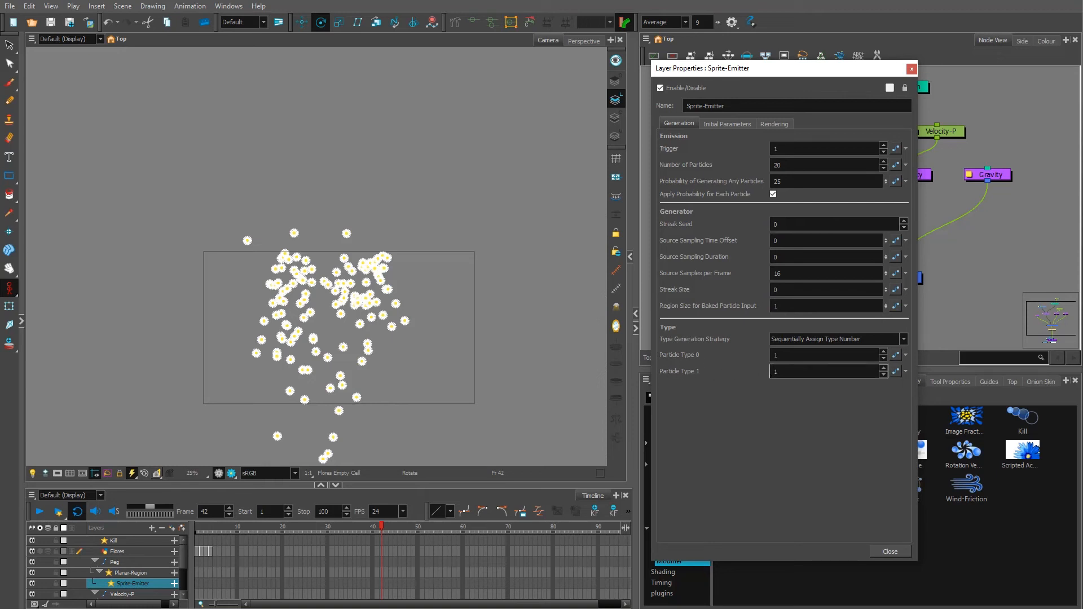
pyautogui.click(911, 69)
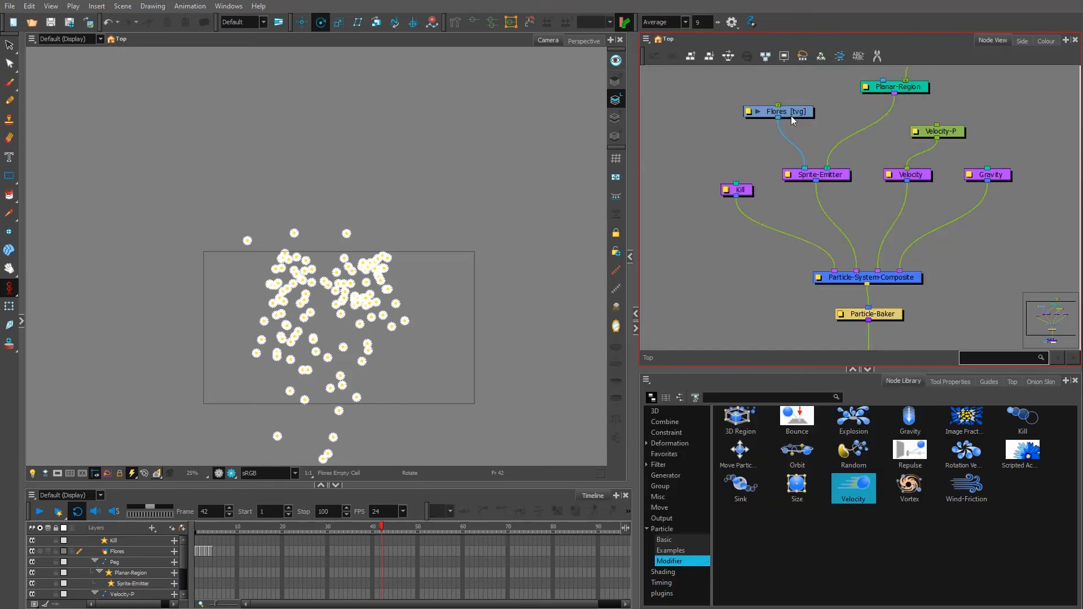
# - Connect Flores directly to Composite and detach Particle-Visualizer from Composite so only the drawing layer is displayed
pyautogui.moveTo(774, 116); pyautogui.dragTo(830, 129)
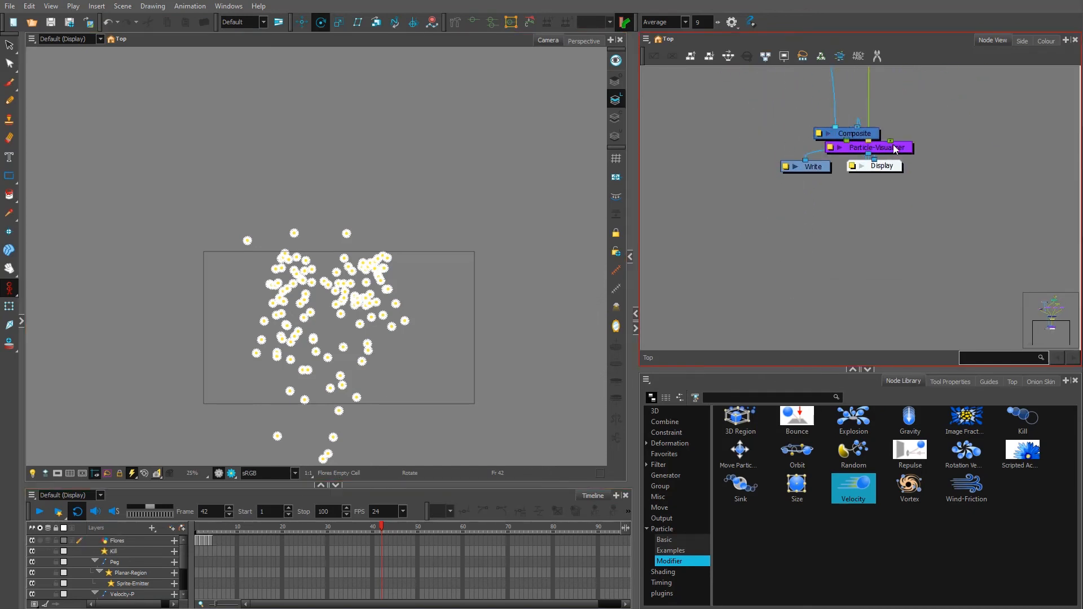
pyautogui.moveTo(900, 148); pyautogui.dragTo(917, 73)
pyautogui.moveTo(856, 126); pyautogui.dragTo(874, 115)
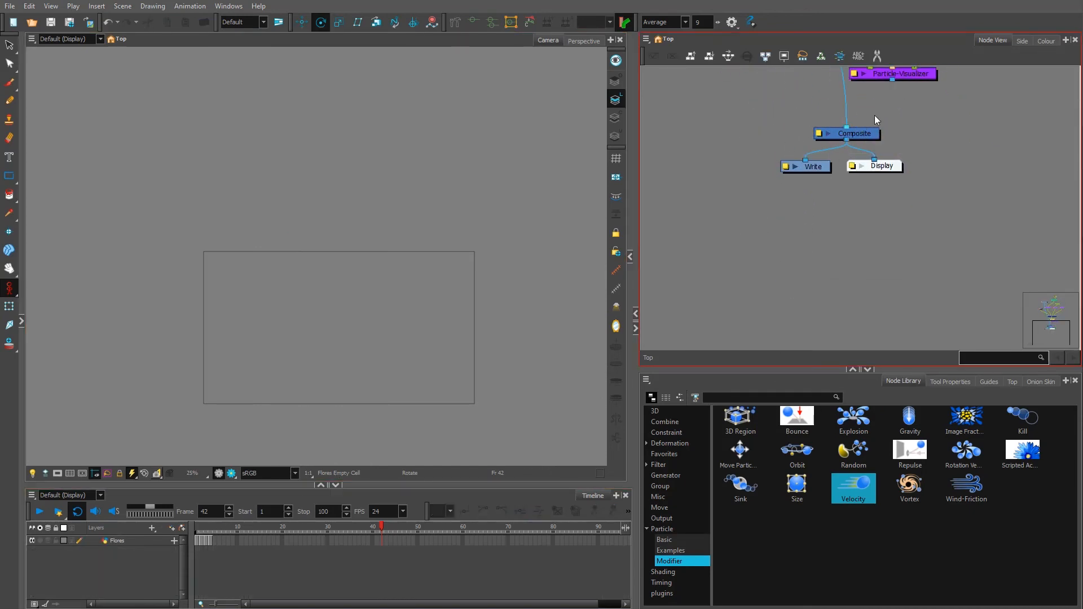
# - Examine the different flower drawings on the first frames of the Flores layer and return to frame 1
pyautogui.click(202, 525)
pyautogui.click(198, 528)
pyautogui.scroll(6, 316, 348)
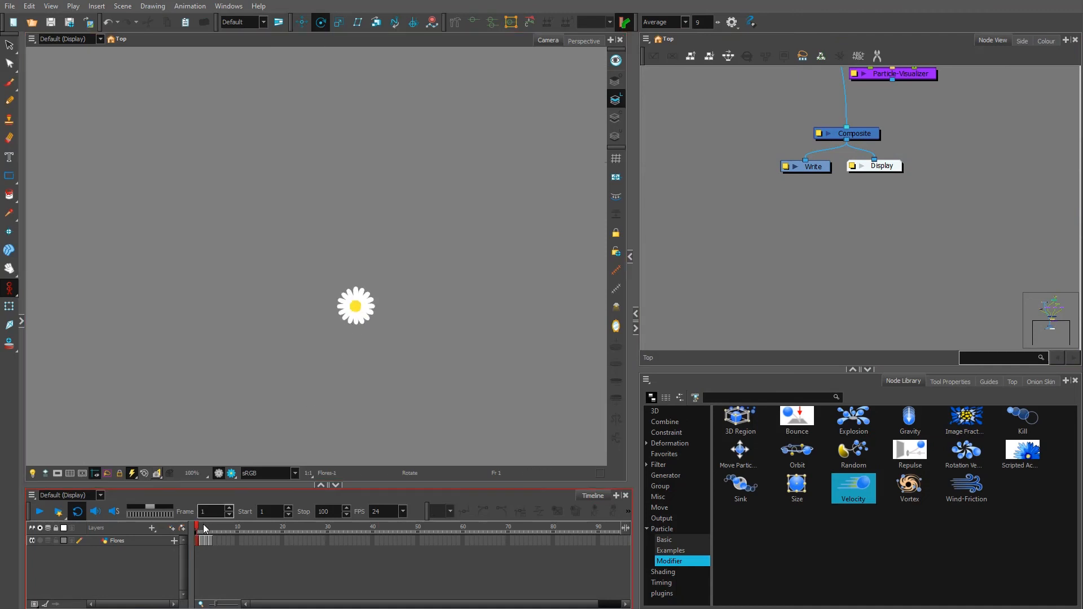
pyautogui.click(201, 527)
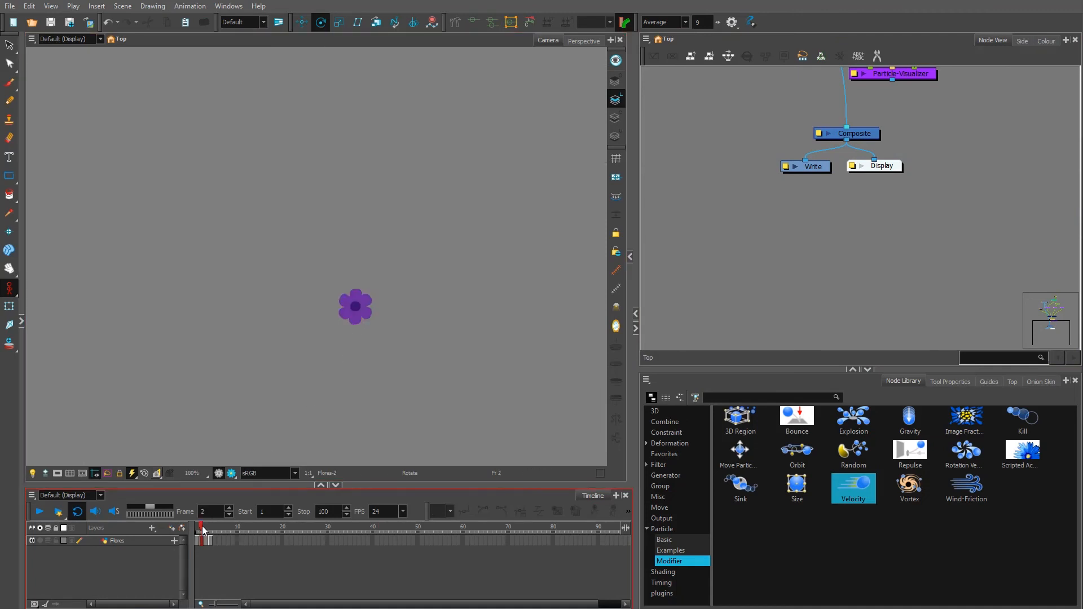
pyautogui.moveTo(202, 526)
pyautogui.mouseDown()
pyautogui.moveTo(214, 527)
pyautogui.moveTo(196, 527)
pyautogui.mouseUp()
pyautogui.scroll(-3, 331, 354)
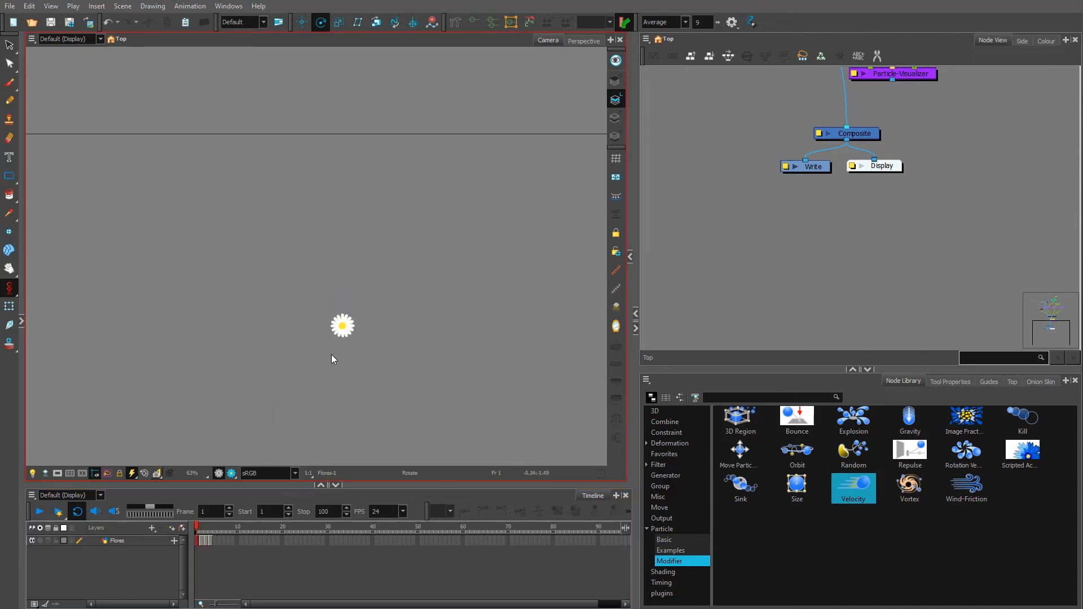
pyautogui.scroll(-2, 332, 355)
pyautogui.moveTo(387, 383); pyautogui.dragTo(357, 316)
pyautogui.scroll(1, 353, 314)
# - Reconnect the output of Particle-Visualizer to Composite
pyautogui.moveTo(806, 202); pyautogui.dragTo(778, 366)
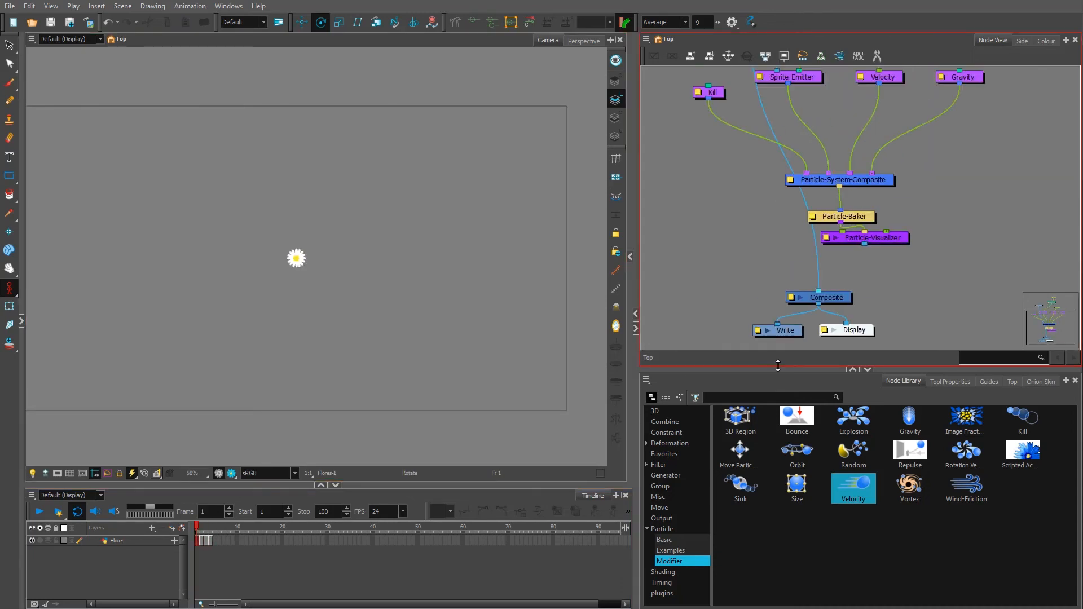
pyautogui.moveTo(864, 244); pyautogui.dragTo(831, 293)
pyautogui.scroll(-3, 869, 246)
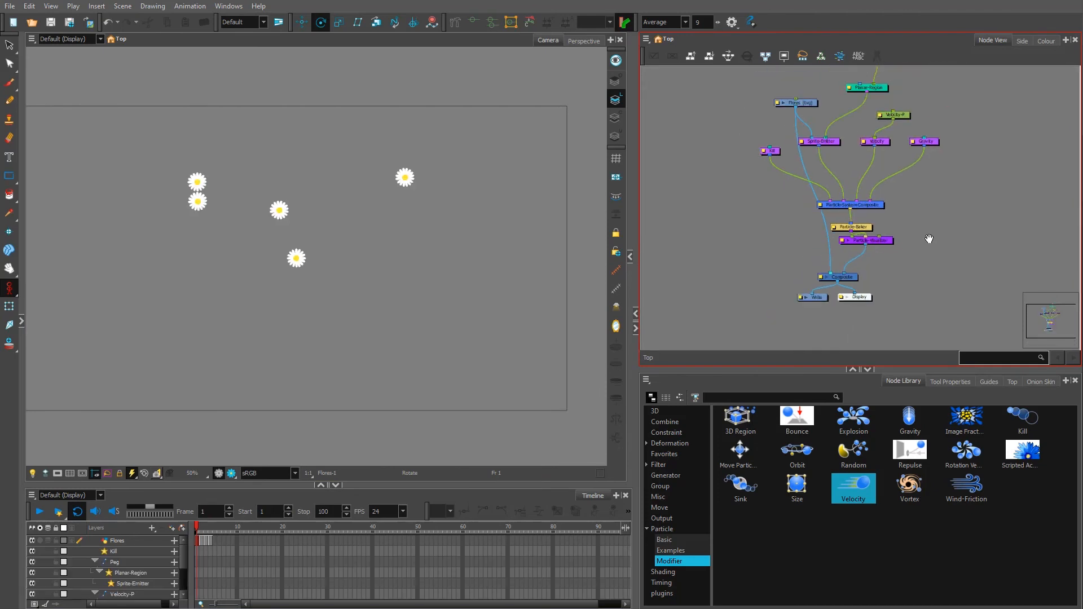
pyautogui.keyDown('space'); pyautogui.moveTo(929, 239); pyautogui.dragTo(868, 244); pyautogui.keyUp('space')
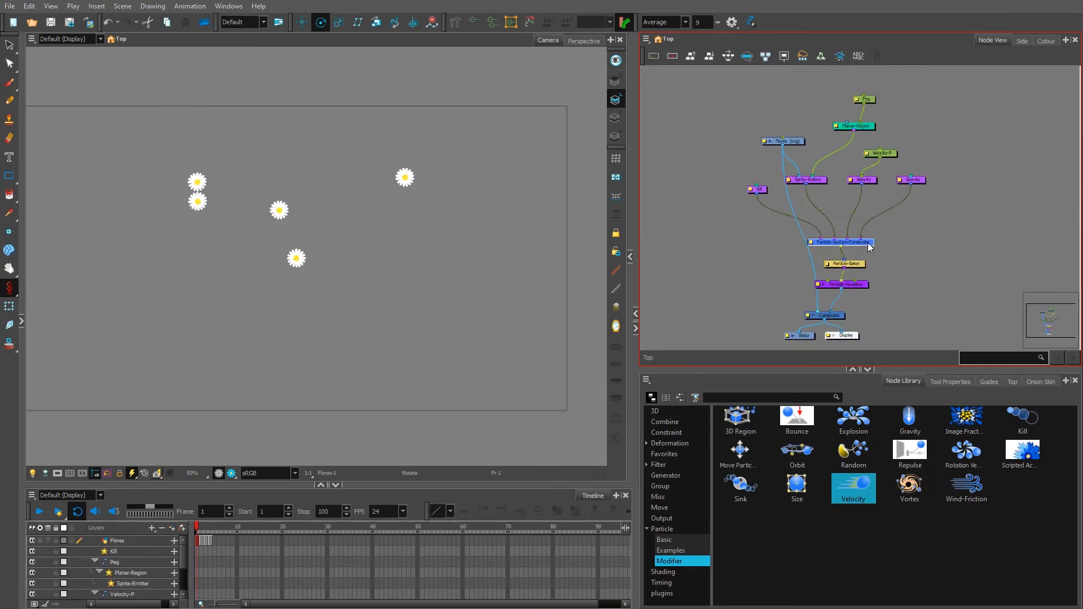
# - Open the Sprite-Emitter properties and set Particle Type 1 to 4 so the emitter uses all four flower drawings
pyautogui.scroll(2, 806, 168)
pyautogui.click(817, 185)
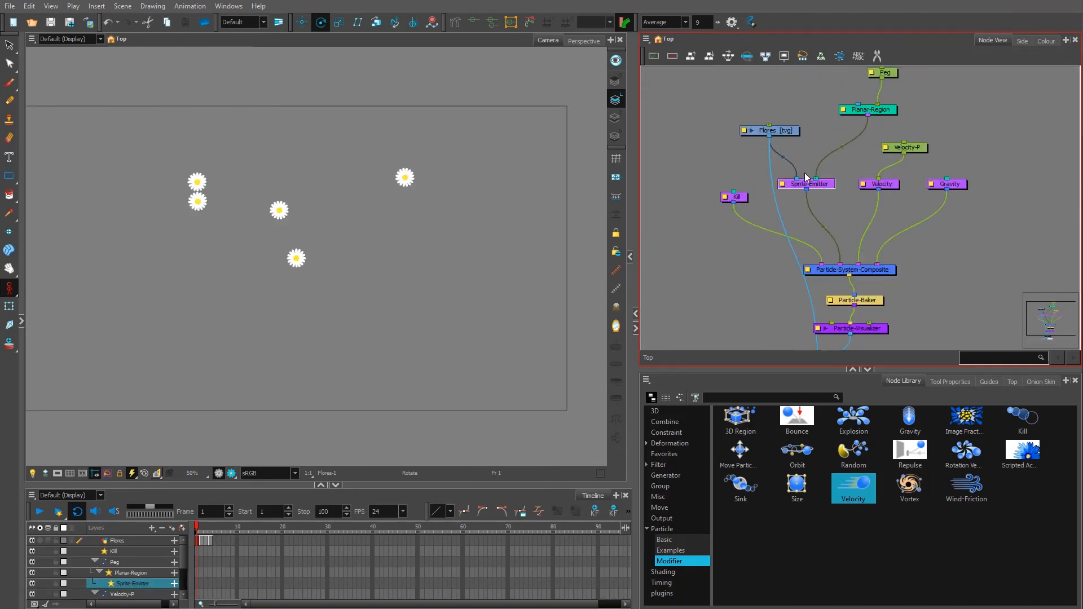
pyautogui.scroll(1, 804, 173)
pyautogui.click(792, 151)
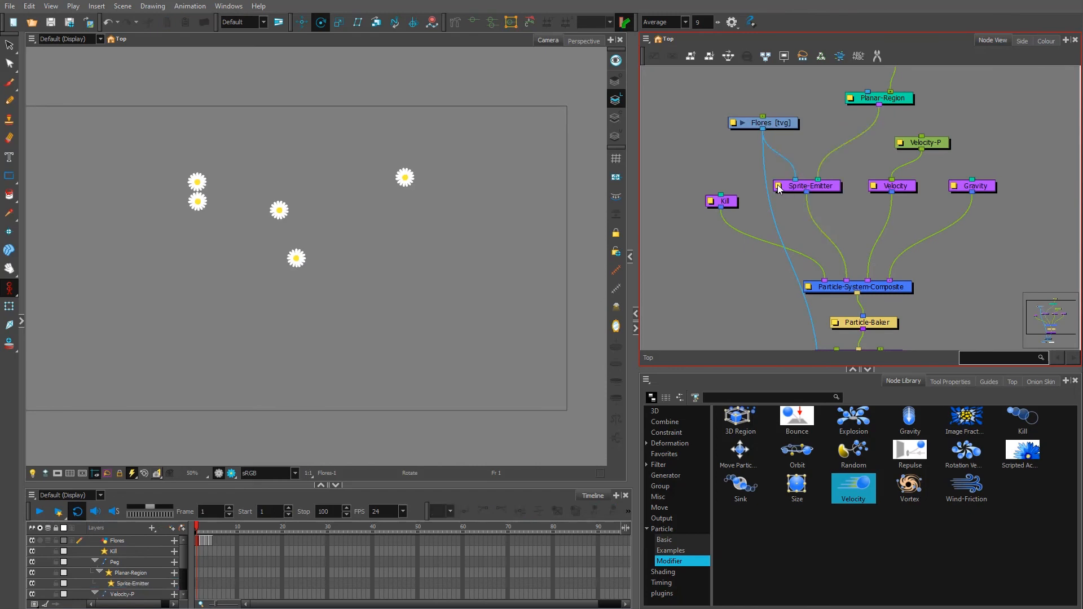
pyautogui.click(779, 186)
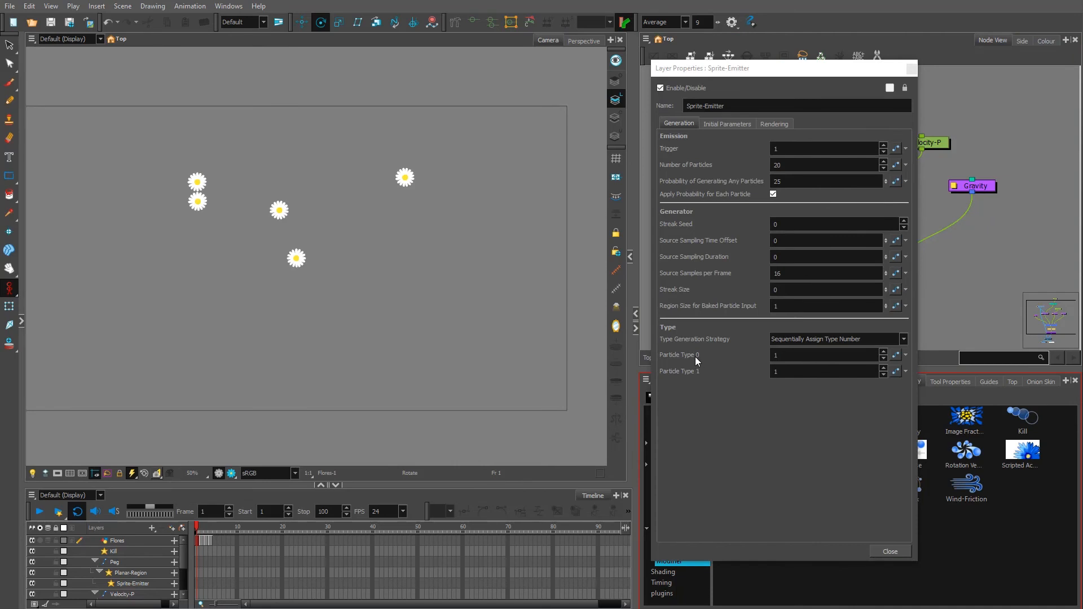
pyautogui.click(781, 355)
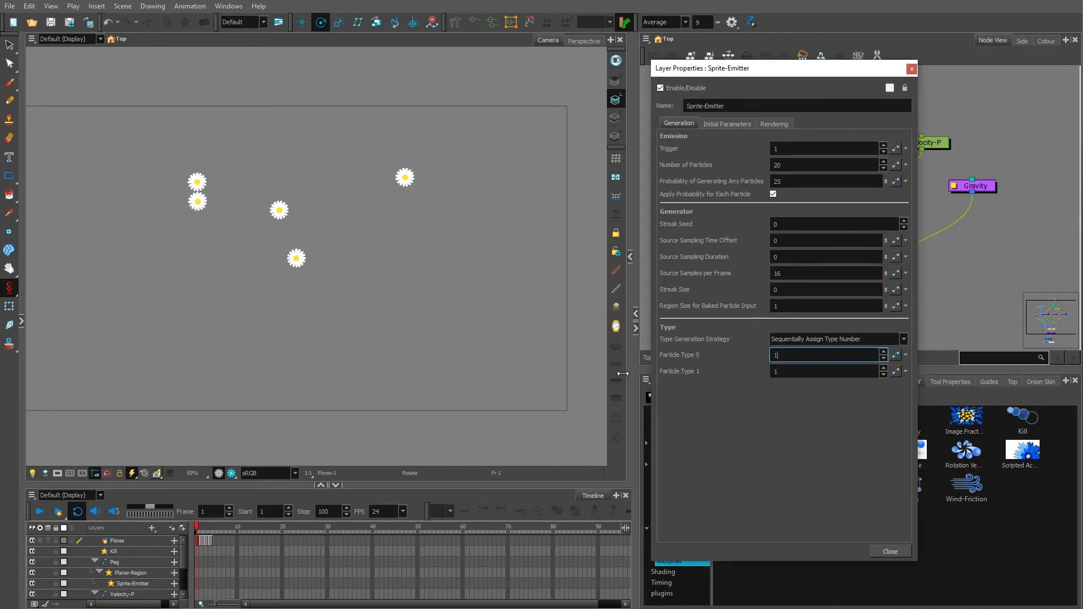
pyautogui.doubleClick(773, 372)
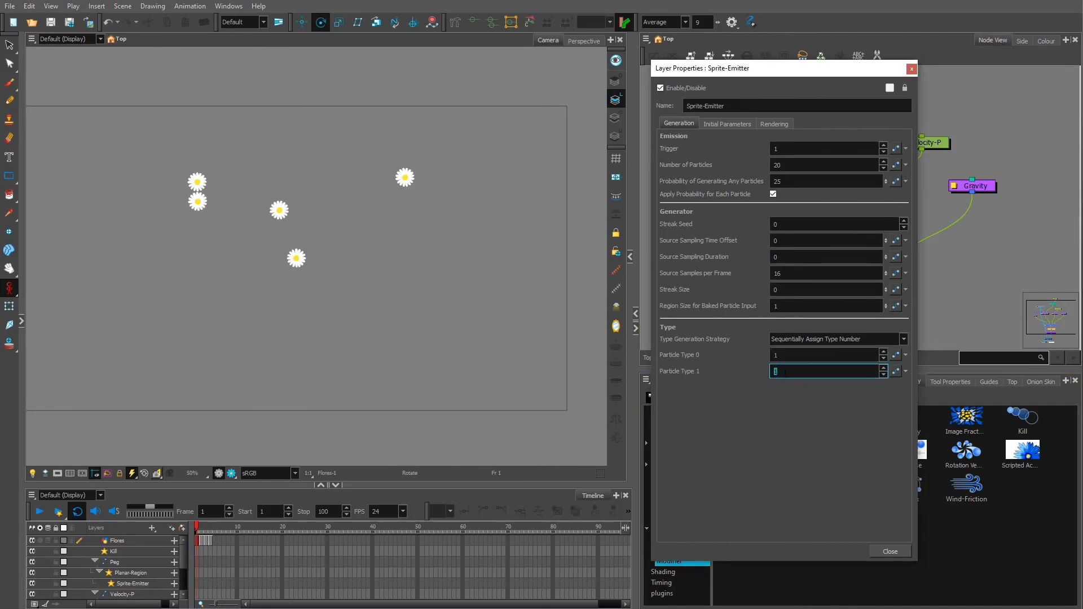
pyautogui.write('4')
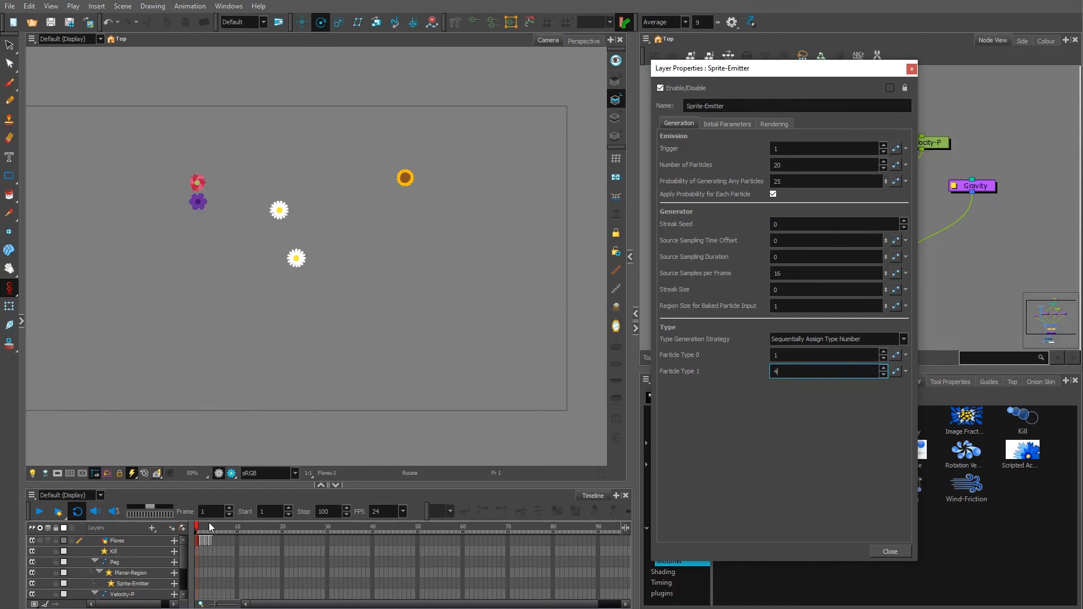
# - Preview the mixed flower particles up to frame 50, scrub again up to frame 48 and close the Sprite-Emitter properties
pyautogui.moveTo(209, 527); pyautogui.dragTo(418, 522)
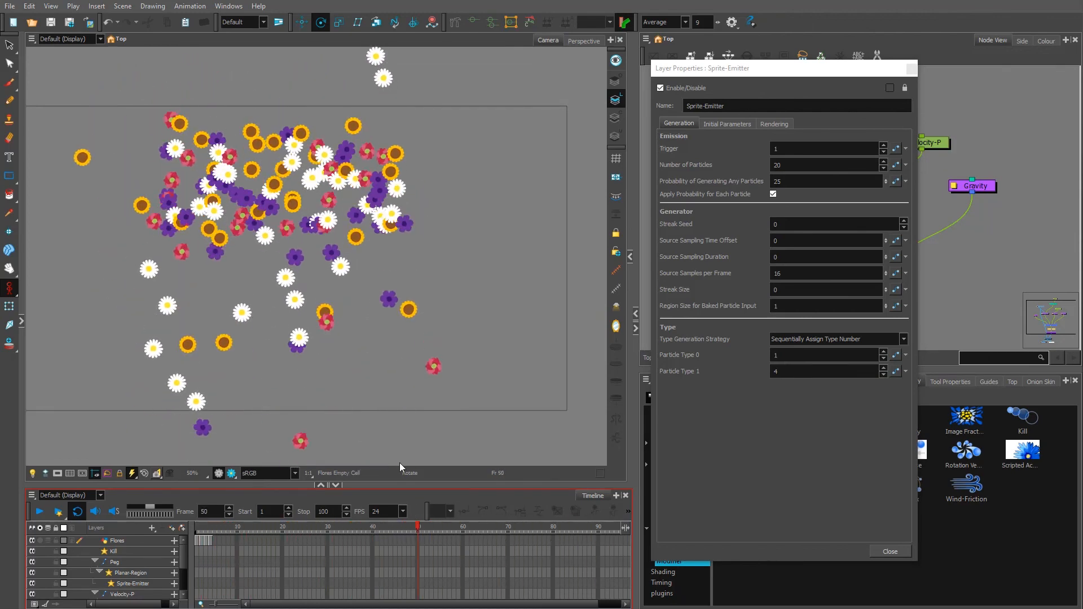
pyautogui.scroll(-2, 399, 464)
pyautogui.moveTo(203, 526); pyautogui.dragTo(408, 526)
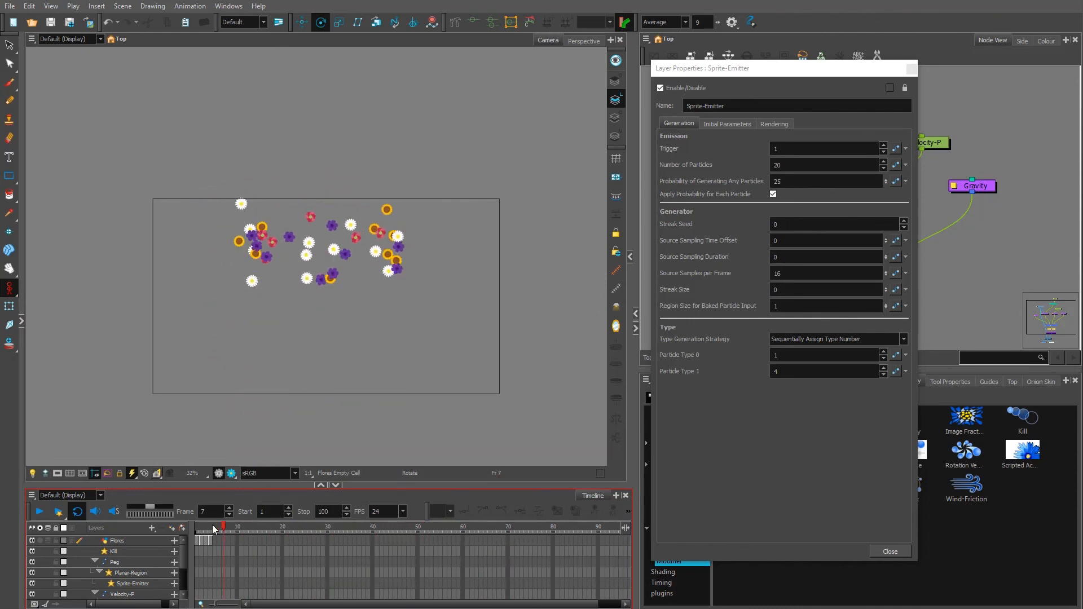
pyautogui.click(911, 68)
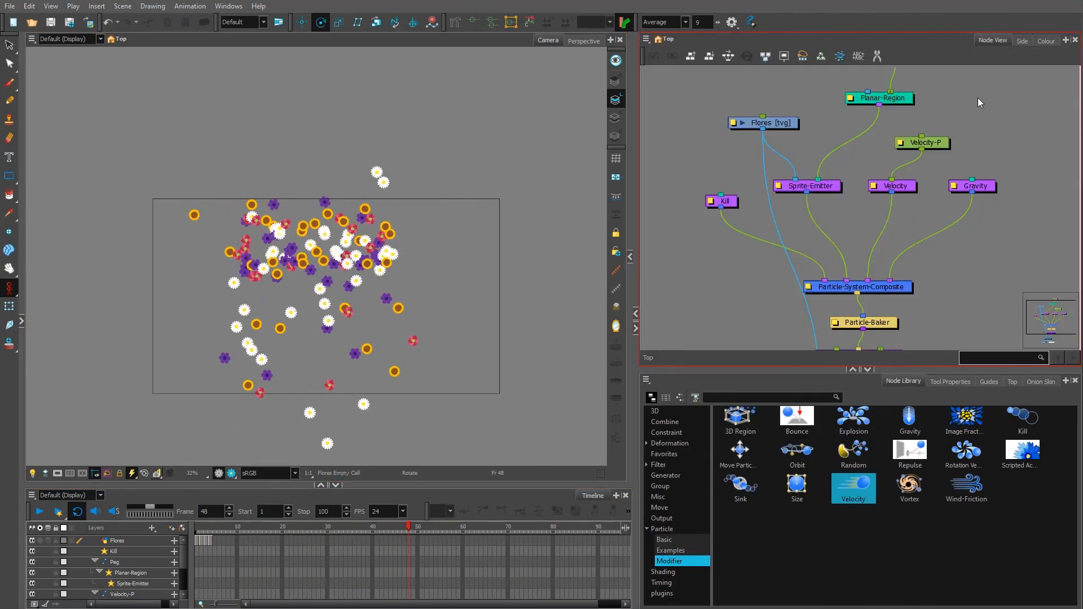
# - Reopen the Sprite-Emitter properties, review the Initial Parameters and Rendering settings, and close them
pyautogui.doubleClick(808, 186)
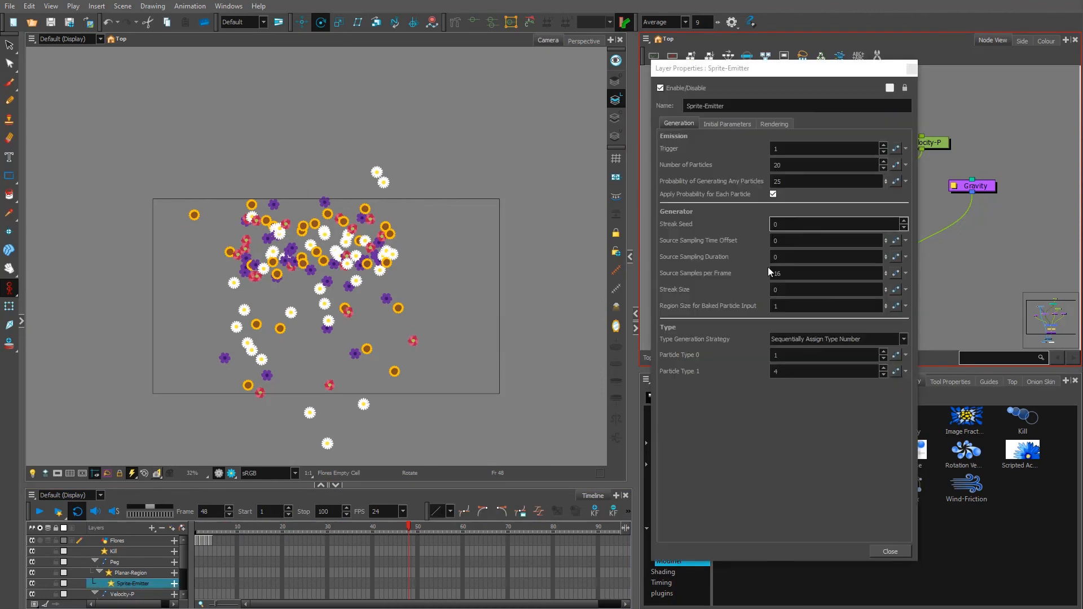
pyautogui.click(730, 124)
pyautogui.click(774, 123)
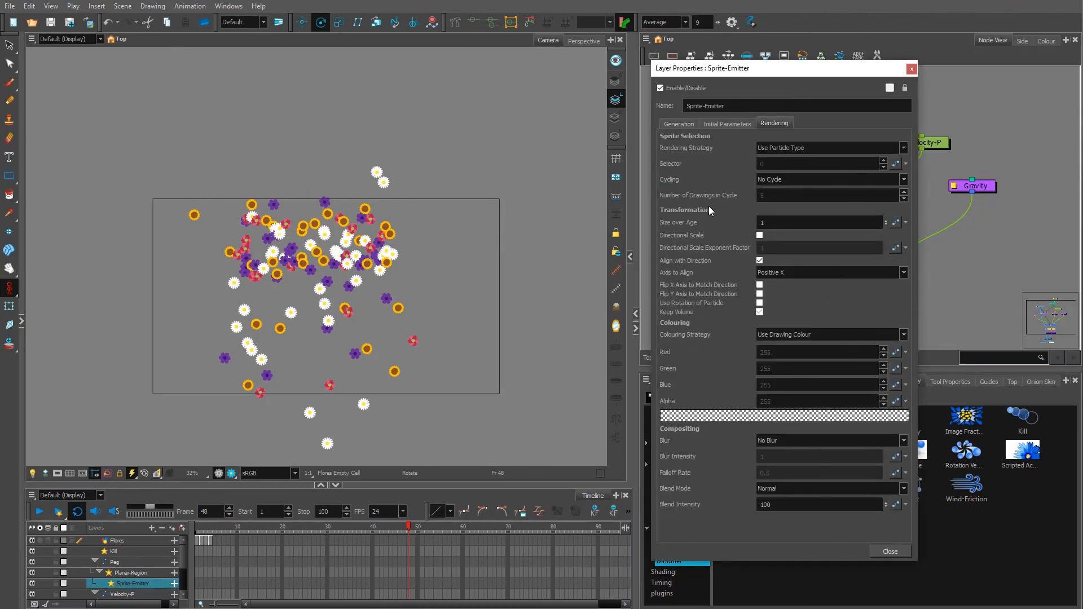
pyautogui.click(911, 68)
# - Browse the Particle Examples in the node library and return to the Modifier category
pyautogui.click(681, 566)
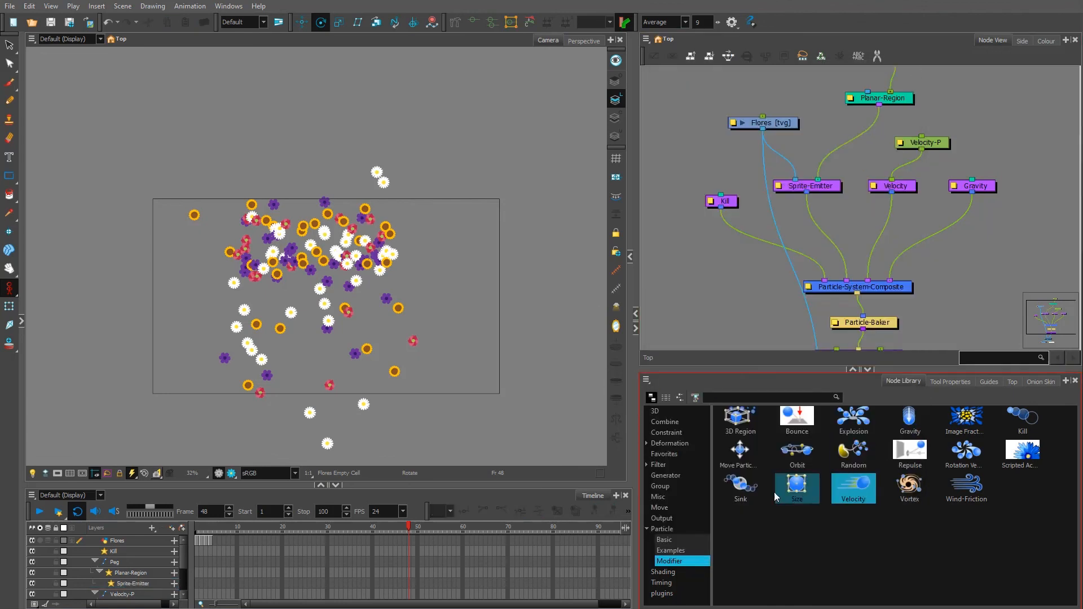
pyautogui.click(674, 551)
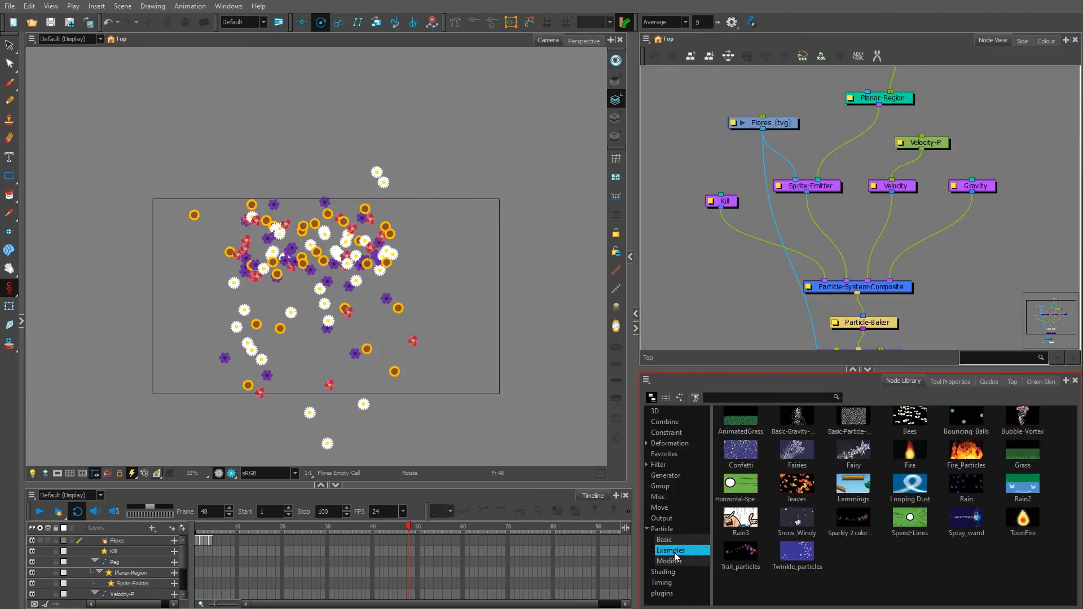
pyautogui.click(670, 561)
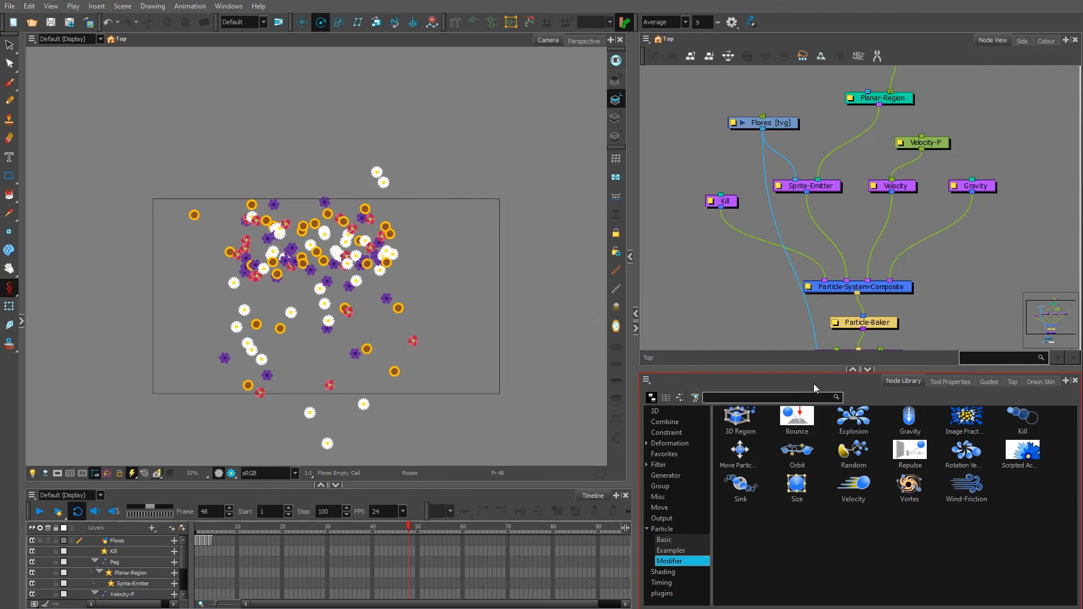
# - Tidy the network by lining up Kill with Sprite-Emitter and aligning Particle-System-Composite and Particle-Visualizer with Particle-Baker
pyautogui.click(956, 248)
pyautogui.scroll(-2, 956, 246)
pyautogui.moveTo(953, 272); pyautogui.dragTo(933, 248)
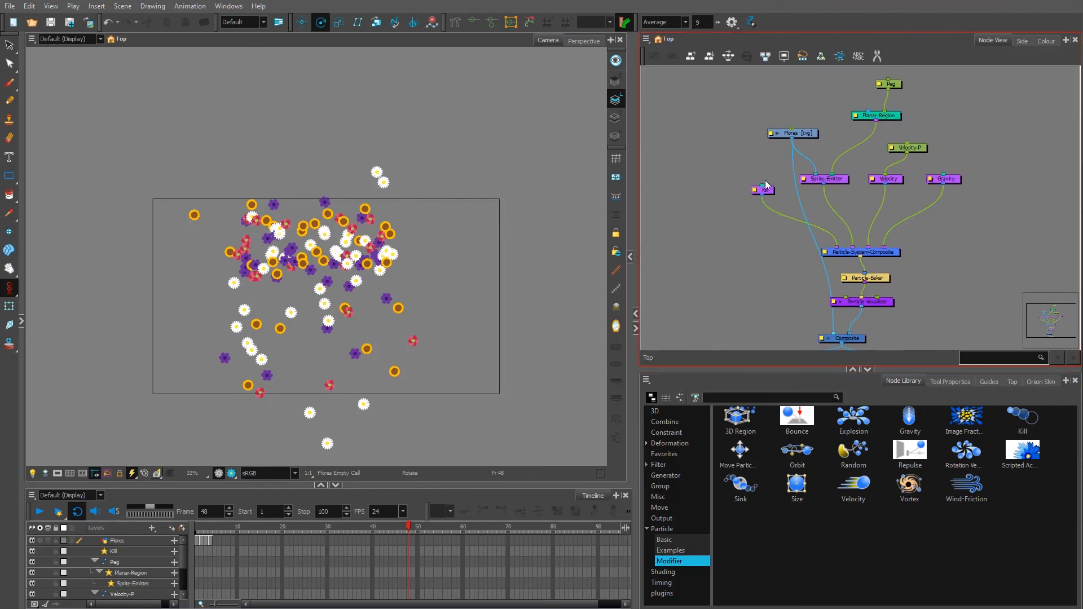
pyautogui.moveTo(764, 190); pyautogui.dragTo(765, 179)
pyautogui.click(995, 143)
pyautogui.moveTo(888, 253); pyautogui.dragTo(892, 253)
pyautogui.moveTo(880, 302); pyautogui.dragTo(884, 302)
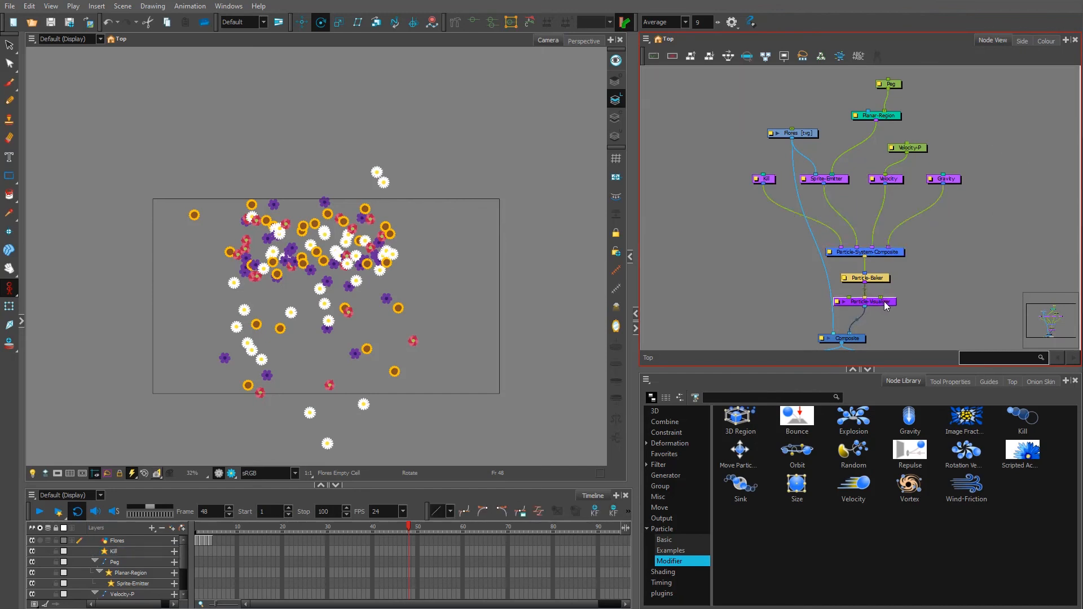
pyautogui.click(995, 135)
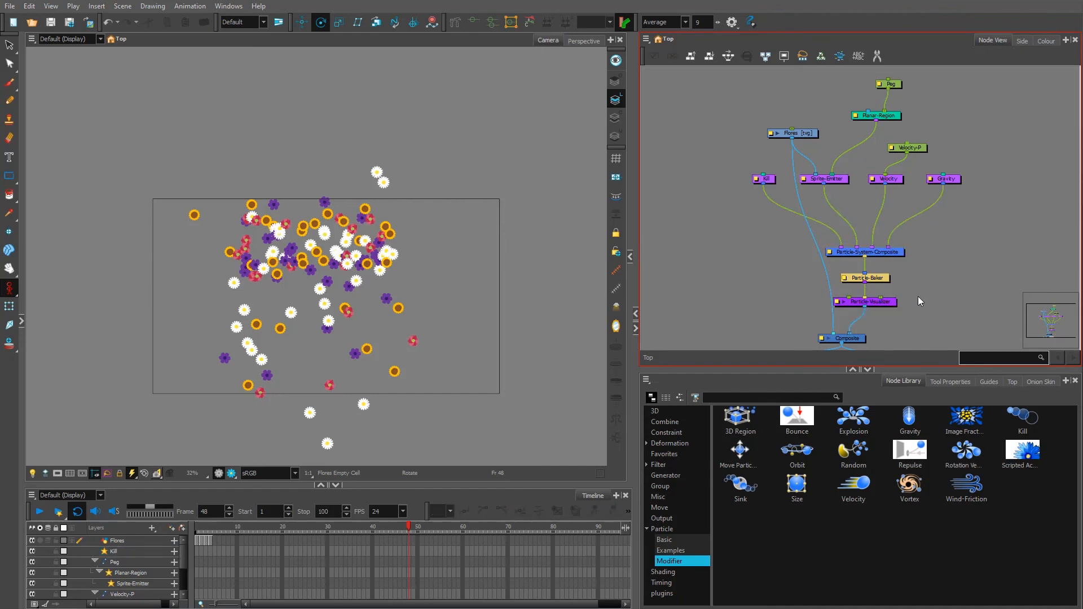
# - Move the Flores node out to the left of Kill, clear of the particle nodes, and play back the animation
pyautogui.moveTo(796, 131); pyautogui.dragTo(717, 128)
pyautogui.click(894, 328)
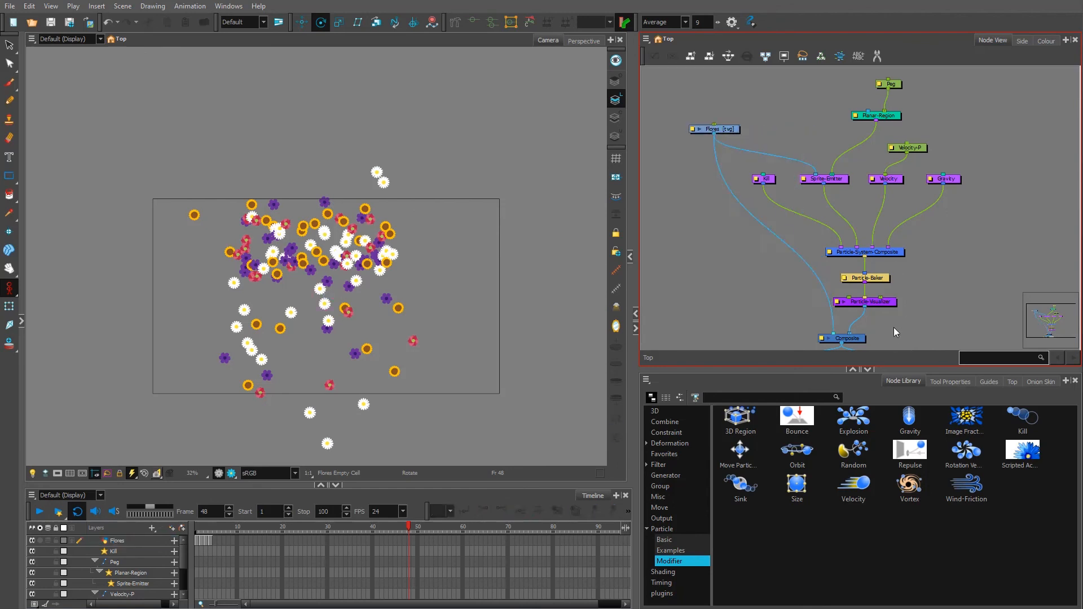
pyautogui.scroll(-1, 955, 258)
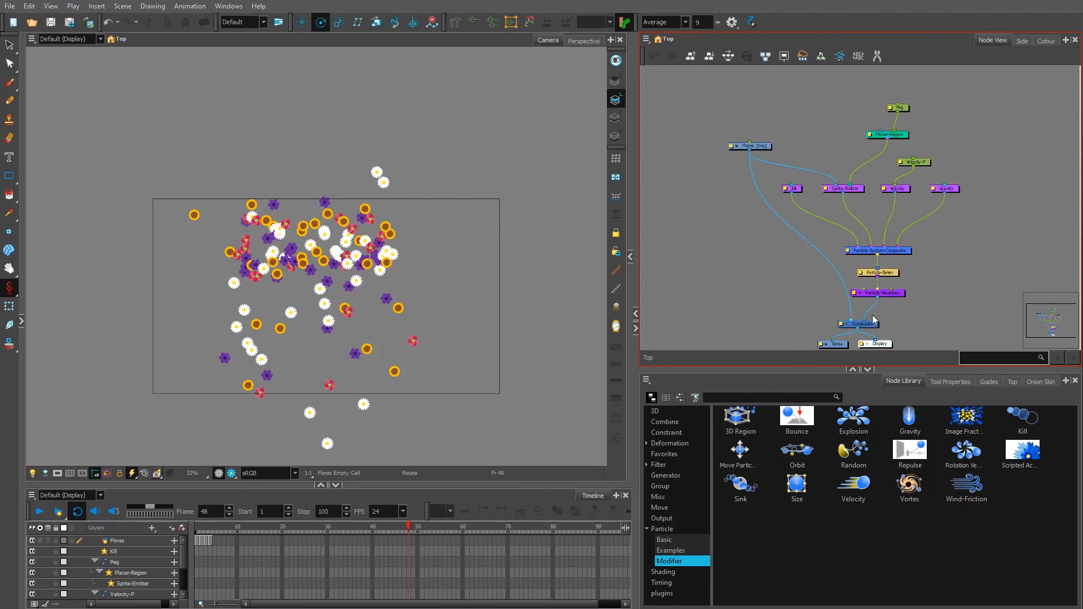
pyautogui.press('Return')
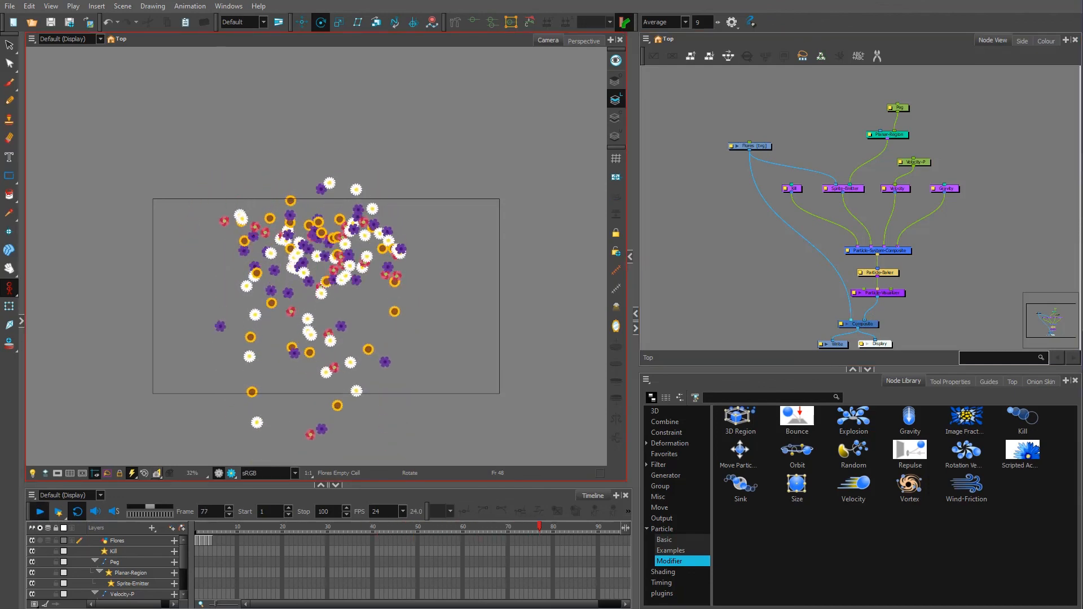